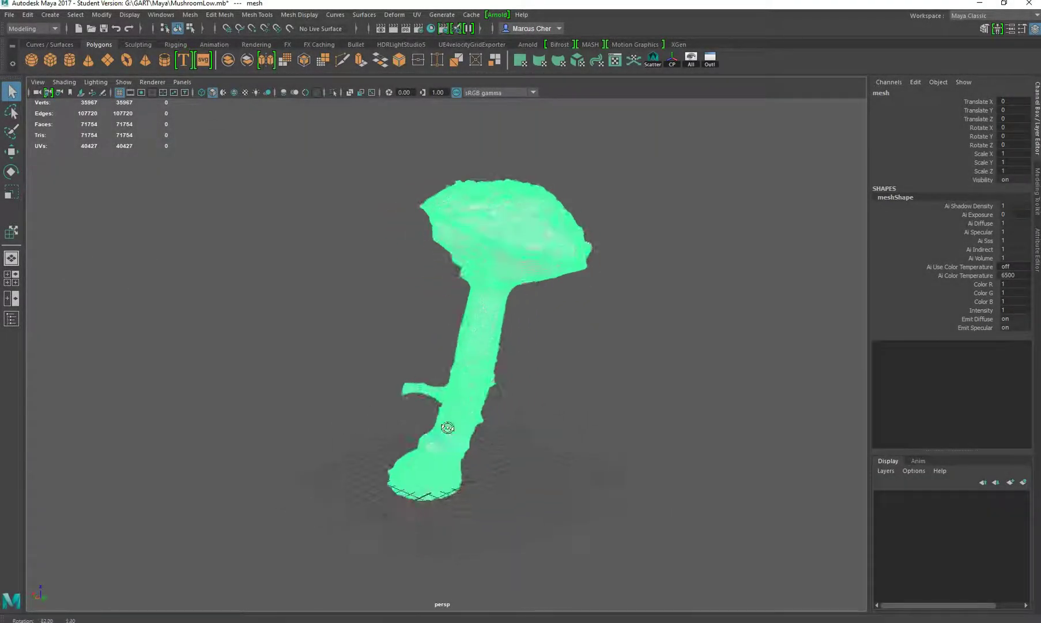
# Preview the mushroom with its textures, then return to plain untextured shading.
pyautogui.click(479, 364)
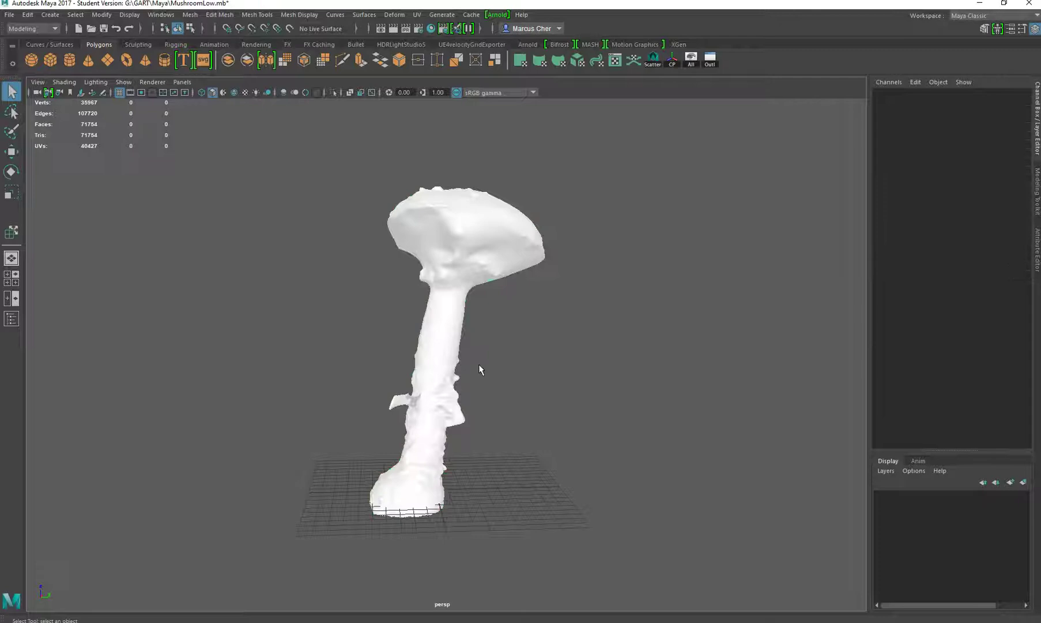
pyautogui.press('6')
pyautogui.press('space')
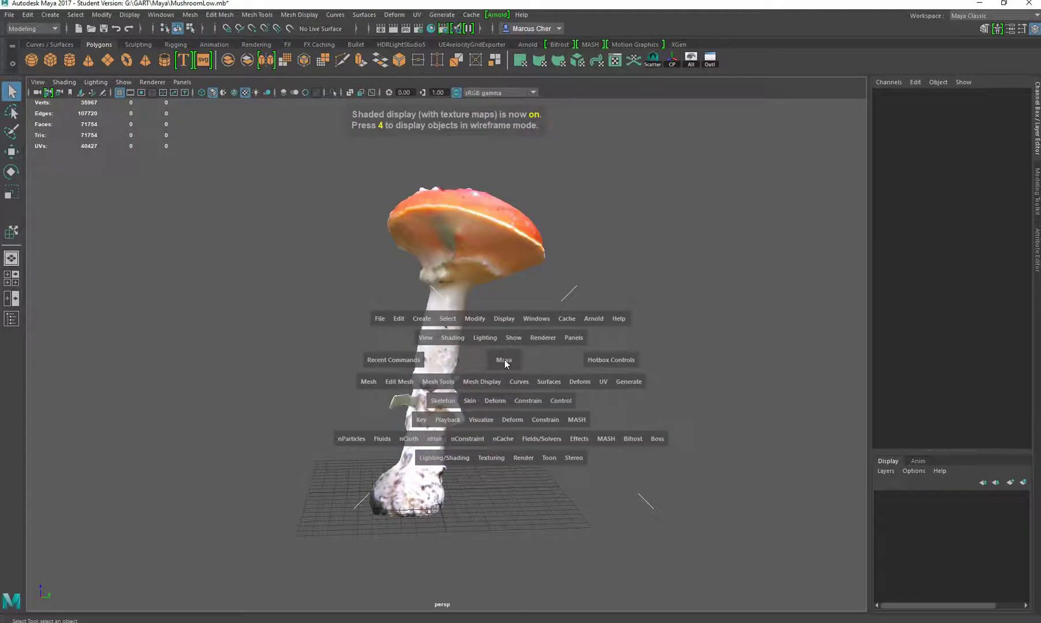
pyautogui.keyDown('alt'); pyautogui.moveTo(539, 340); pyautogui.dragTo(462, 345); pyautogui.keyUp('alt')
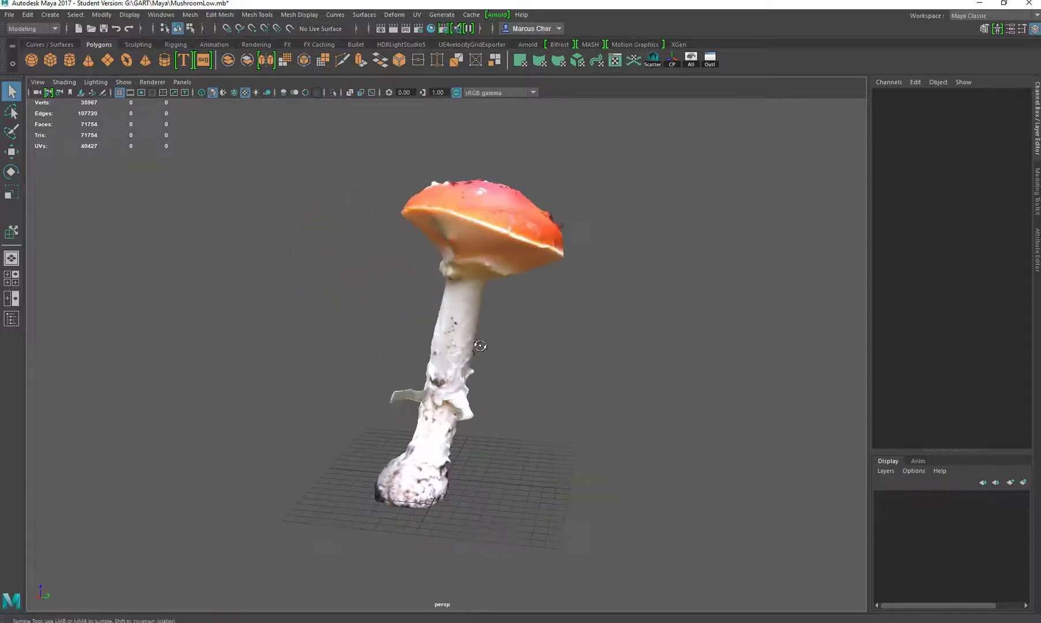
pyautogui.press('5')
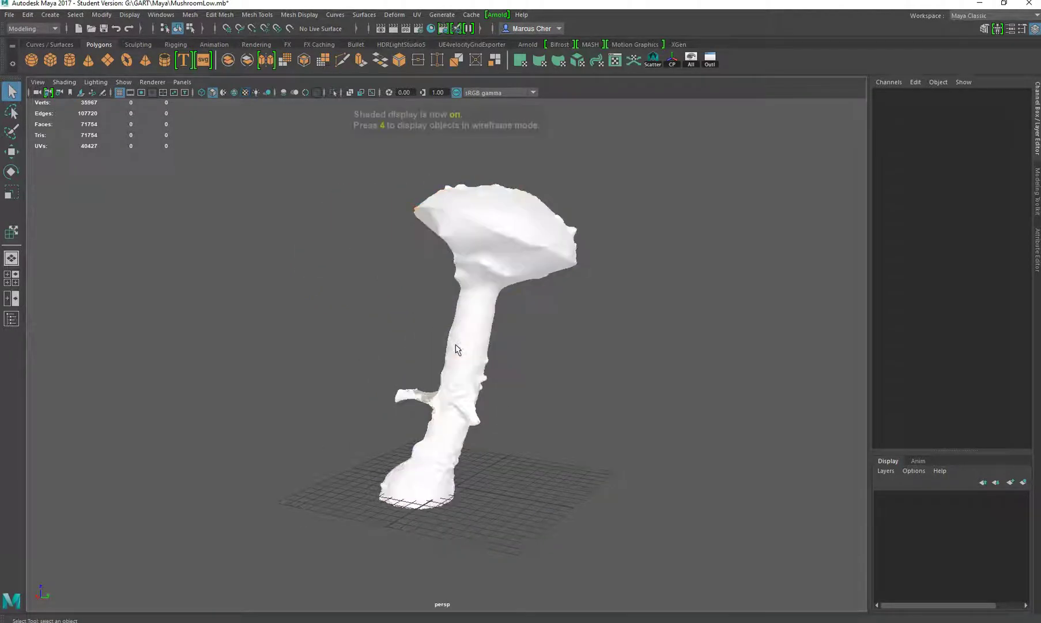
# Select and frame the mushroom mesh, then bring up File > Send to Mudbox.
pyautogui.click(483, 339)
pyautogui.press('f')
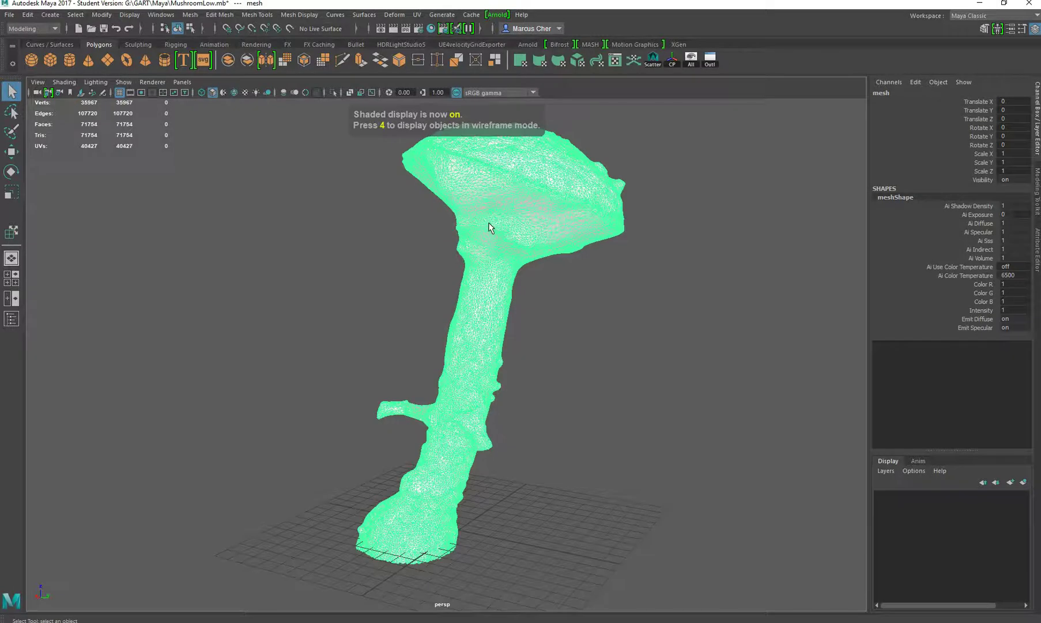
pyautogui.click(9, 14)
pyautogui.moveTo(81, 146)
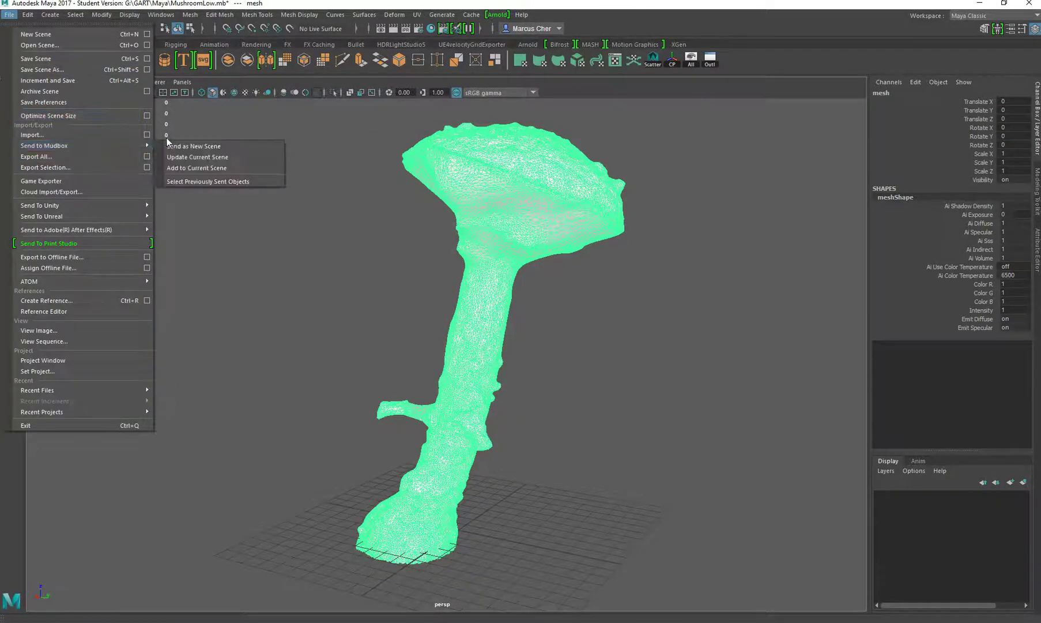
# Send the mushroom to Mudbox as a new scene and dismiss the Welcome screen.
pyautogui.click(204, 146)
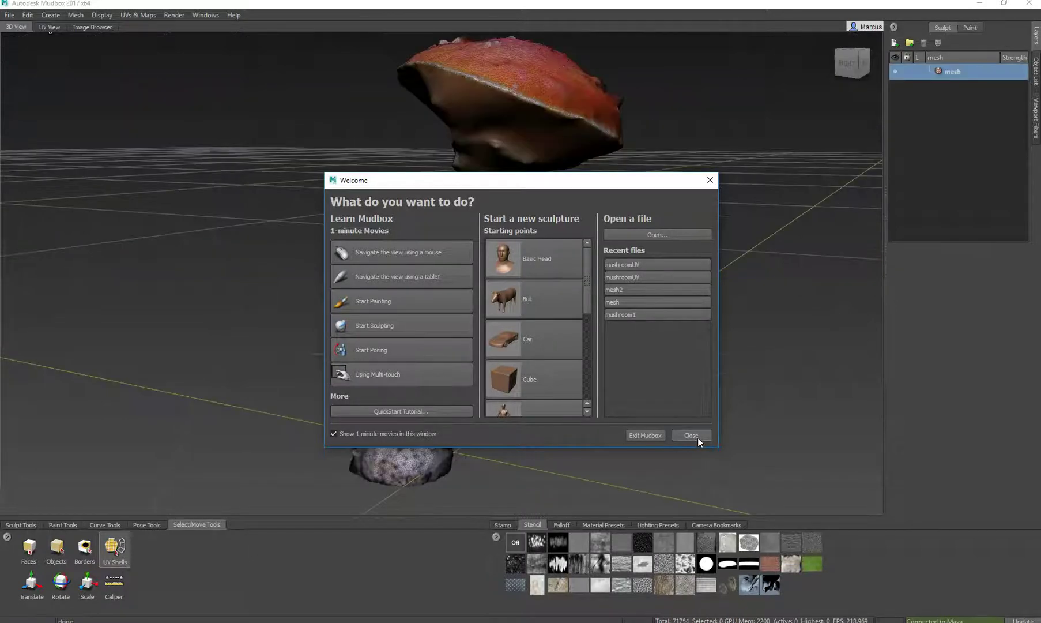
pyautogui.click(691, 434)
pyautogui.scroll(3, 442, 320)
pyautogui.scroll(-3, 441, 320)
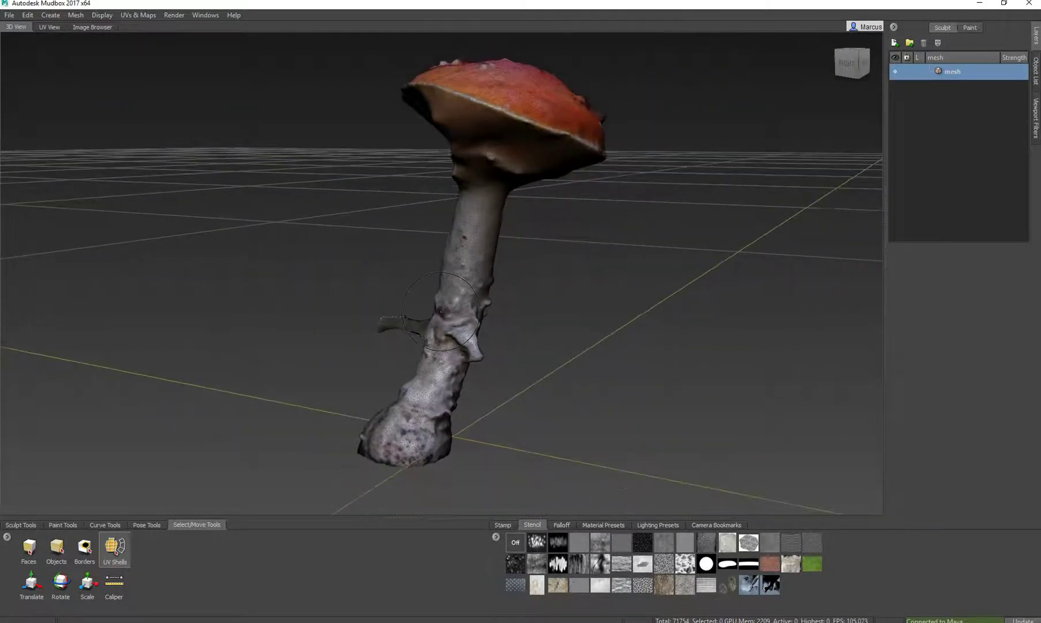
# Select the whole mushroom with the Objects tool and start a new Retopologize operation.
pyautogui.click(55, 548)
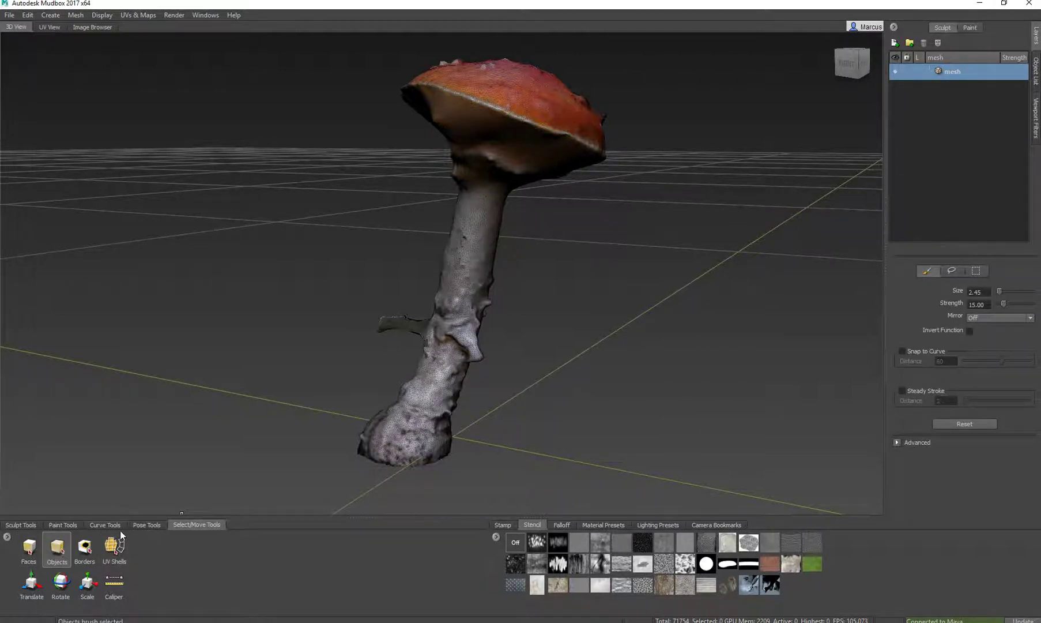
pyautogui.click(364, 351)
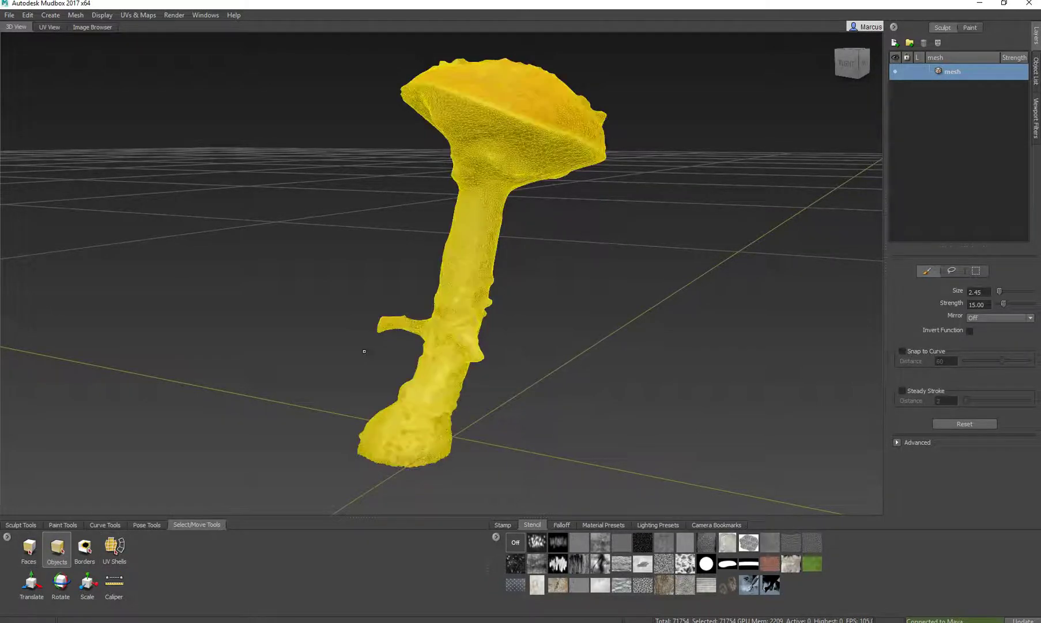
pyautogui.click(137, 15)
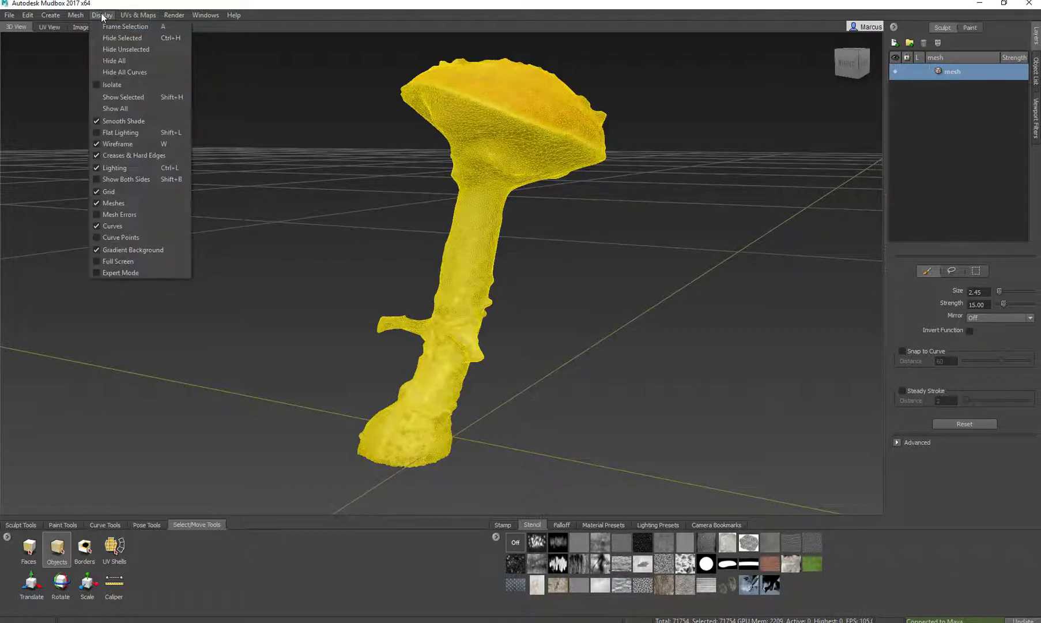
pyautogui.moveTo(76, 15)
pyautogui.moveTo(205, 107)
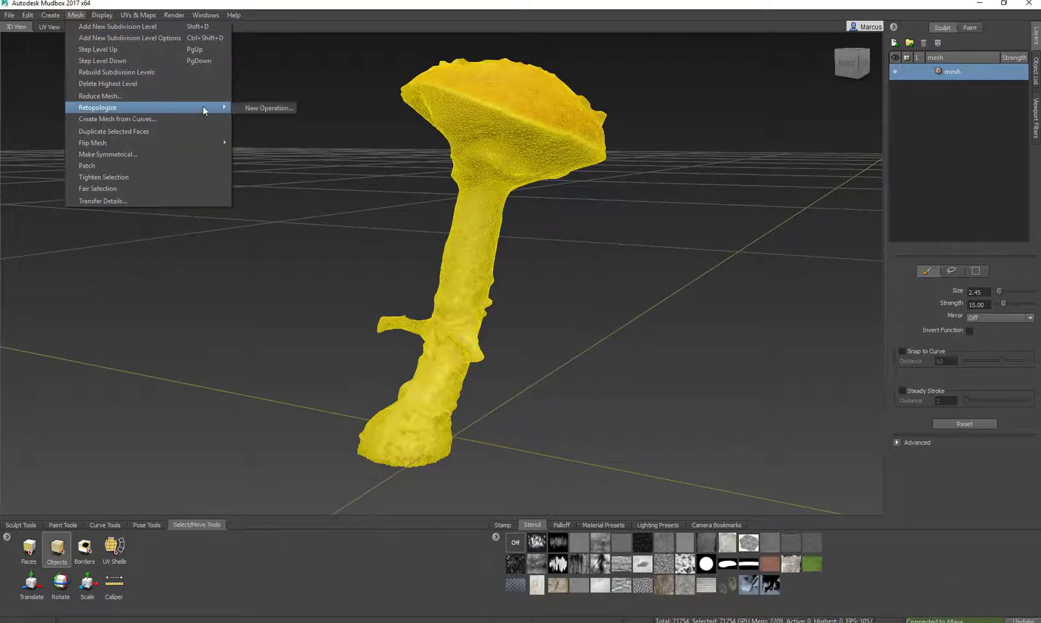
pyautogui.click(254, 109)
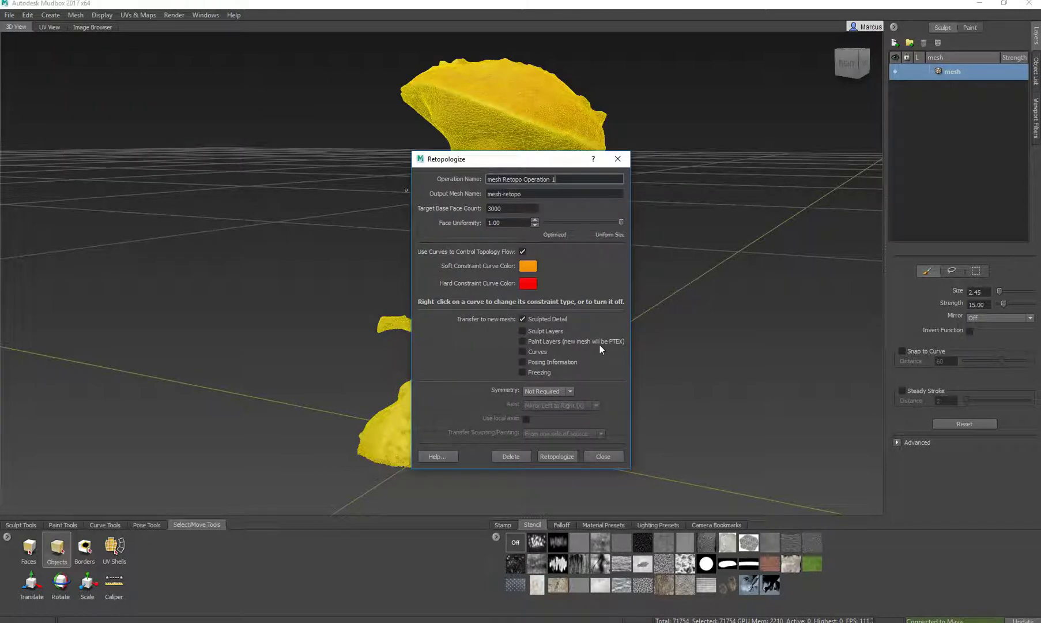
# Run Retopologize with the 3000-face target to generate mesh-retopo 1.
pyautogui.click(558, 457)
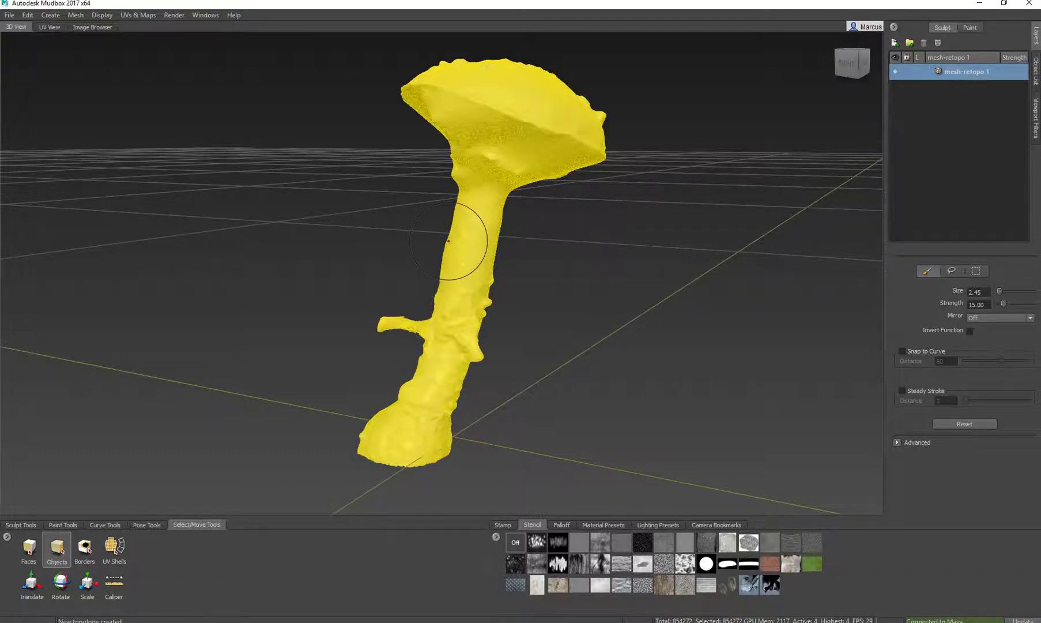
# Drop the retopo mesh to level 0 and export it as RetopoTestB into Test Mushroom.
pyautogui.press('pagedown')
pyautogui.press('pagedown')
pyautogui.press('pagedown')
pyautogui.press('pagedown')
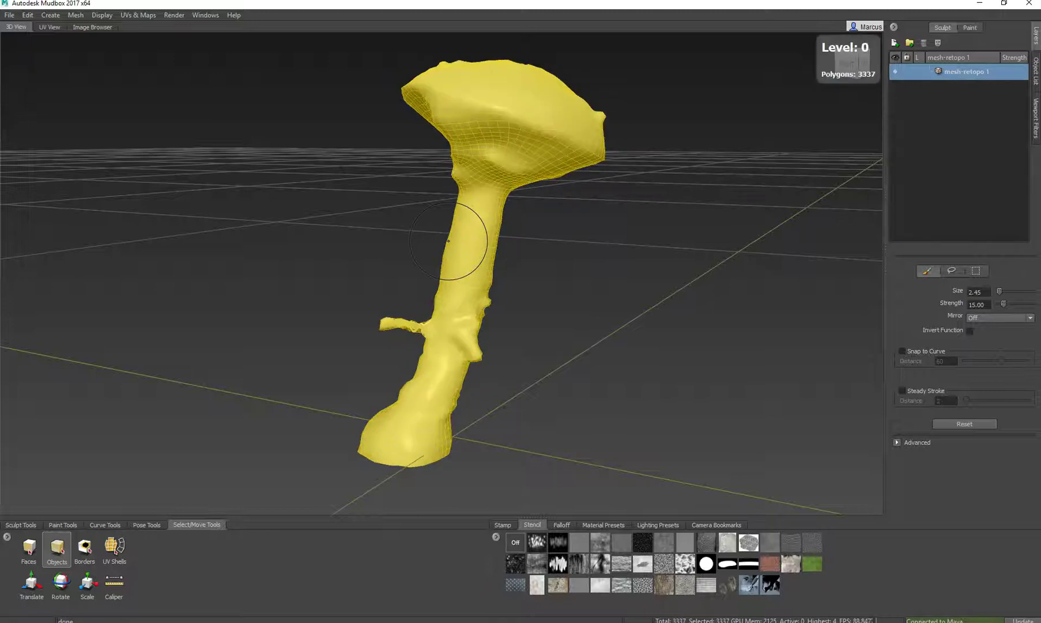
pyautogui.keyDown('alt'); pyautogui.moveTo(518, 179); pyautogui.dragTo(571, 205); pyautogui.keyUp('alt')
pyautogui.click(13, 16)
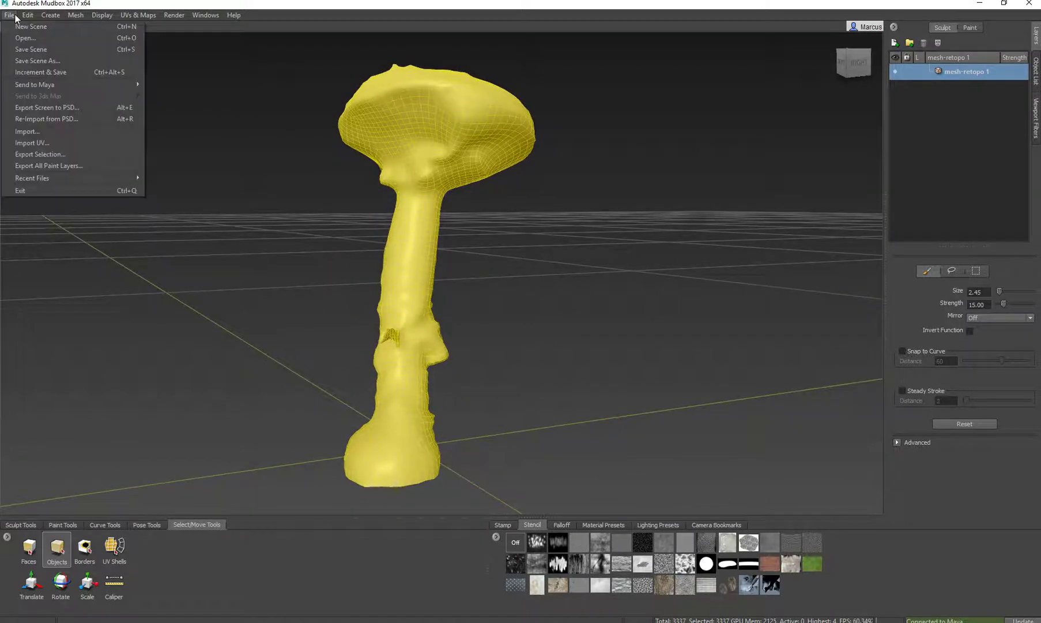
pyautogui.moveTo(130, 86)
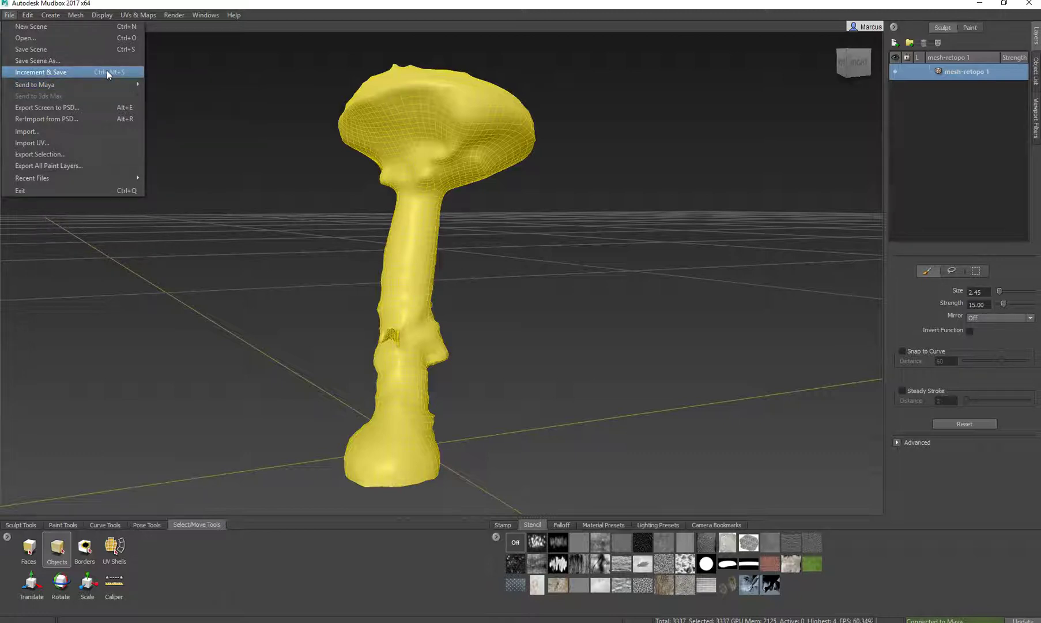
pyautogui.click(100, 154)
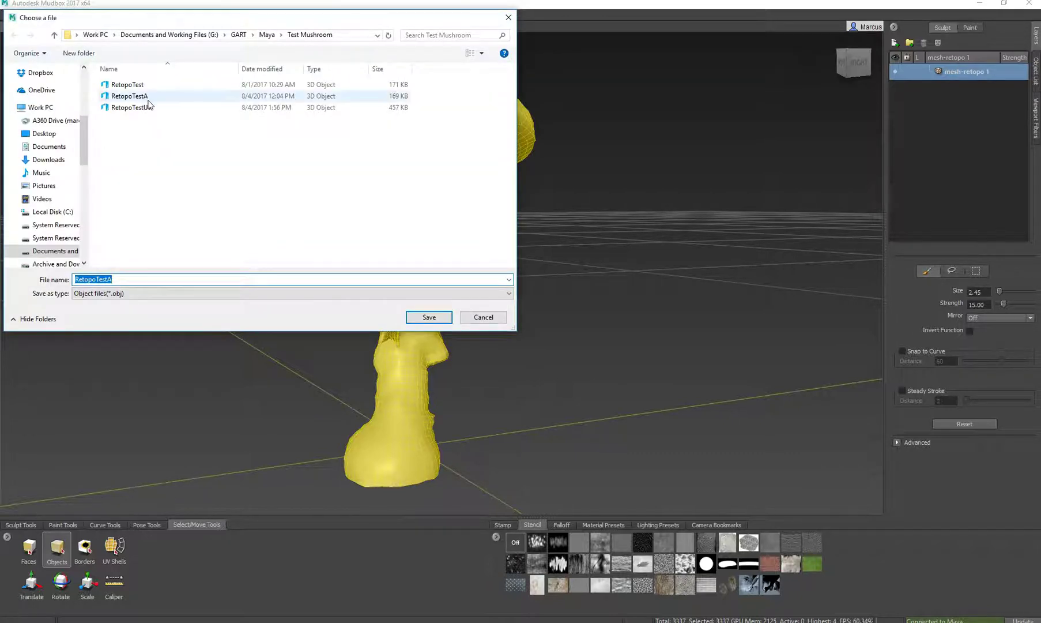
pyautogui.click(149, 99)
pyautogui.click(123, 281)
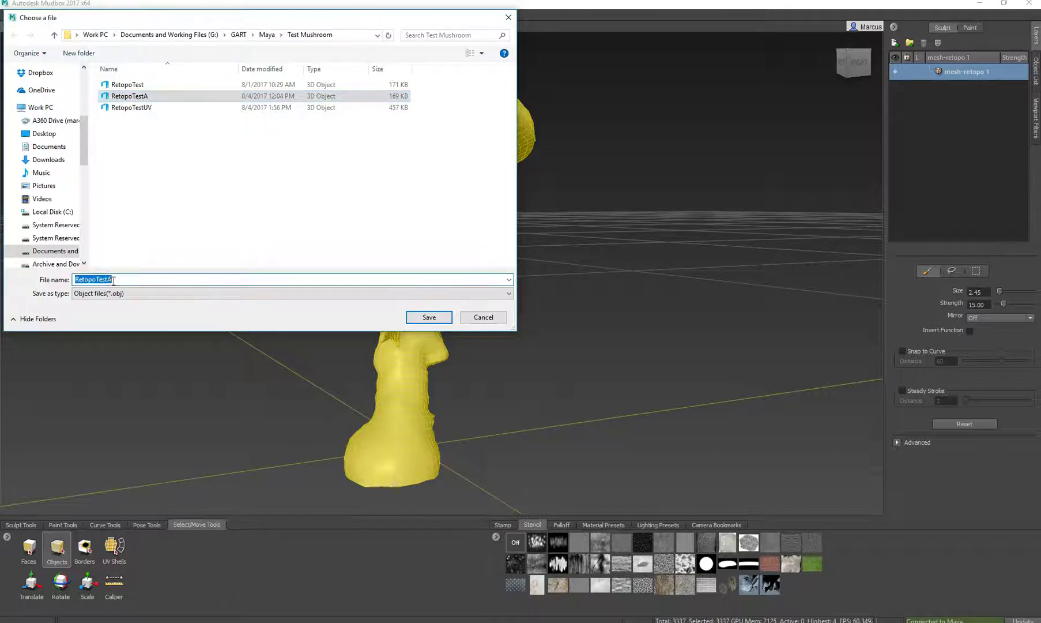
pyautogui.hotkey('shift', 'Left')
pyautogui.write('B')
pyautogui.click(429, 317)
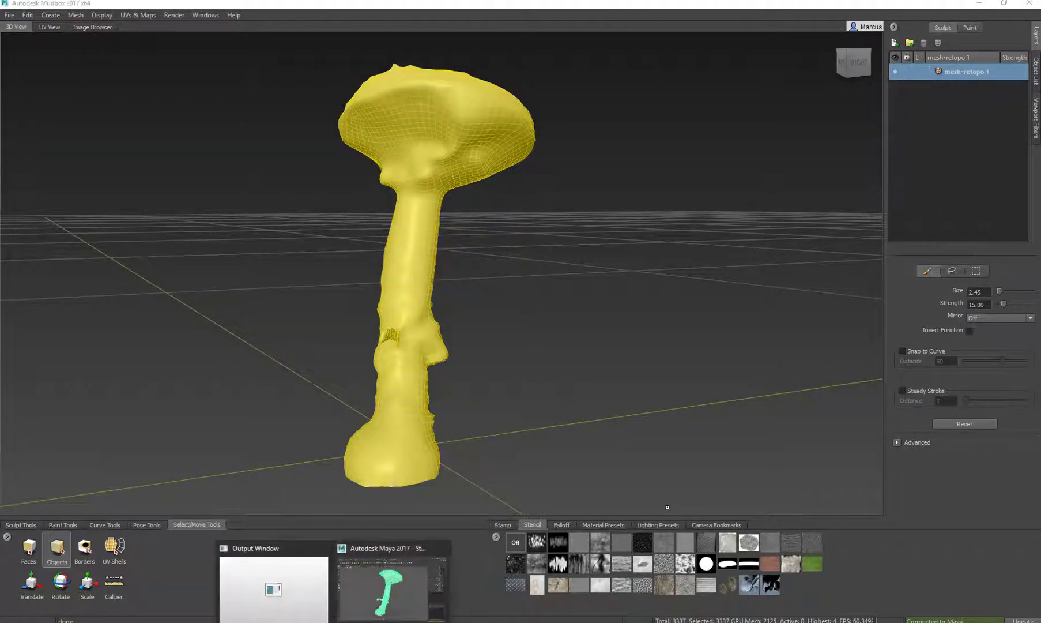
# Back in Maya, import RetopoTestB.obj and dismiss the OBJ import notice.
pyautogui.click(390, 578)
pyautogui.click(590, 319)
pyautogui.click(474, 319)
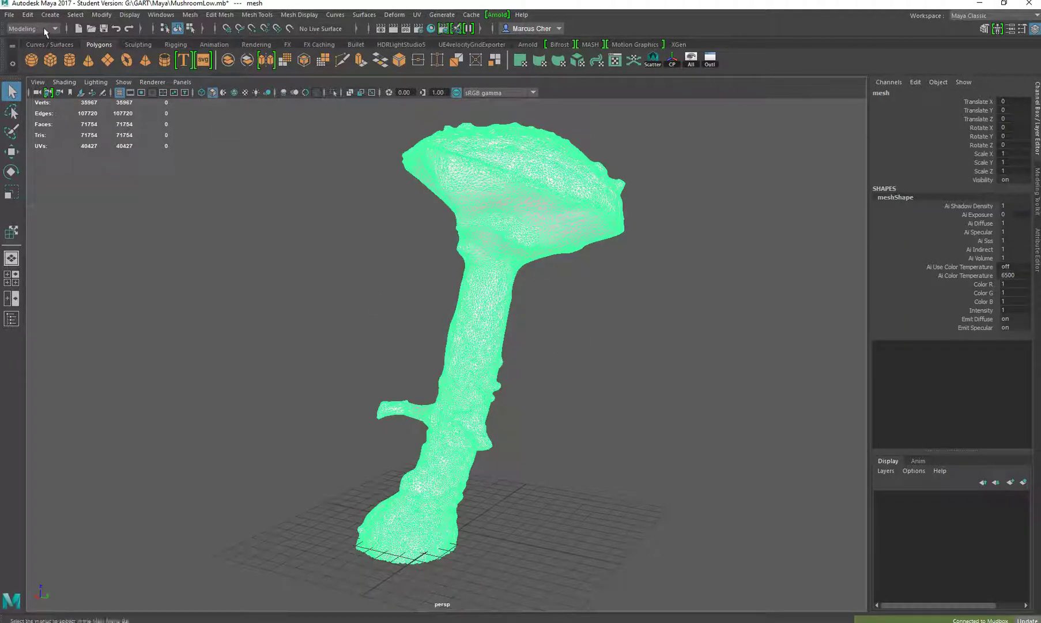
pyautogui.click(9, 15)
pyautogui.click(79, 136)
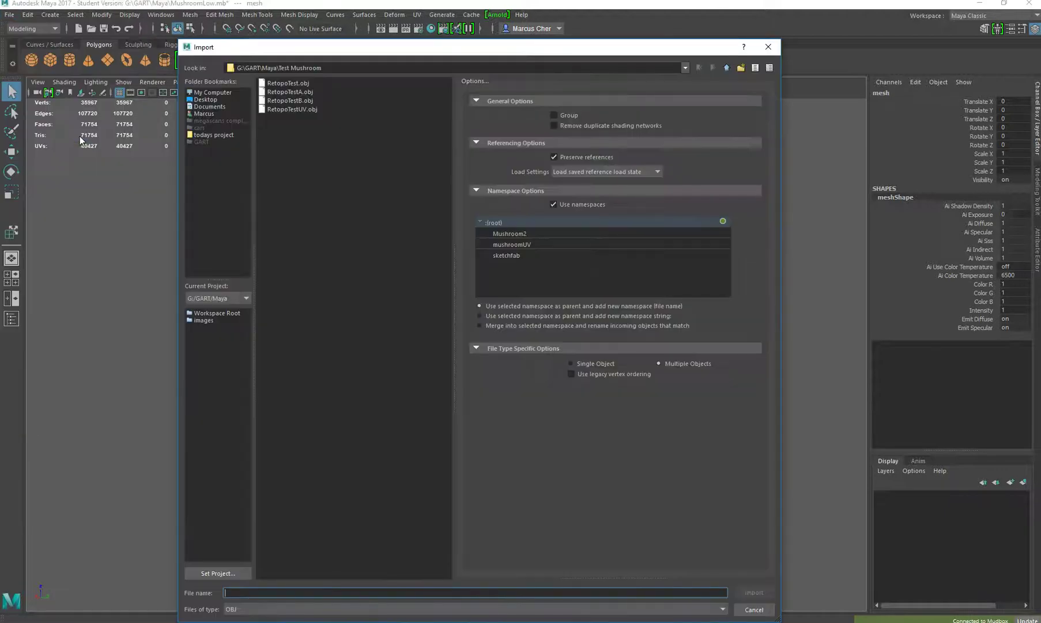
pyautogui.doubleClick(306, 101)
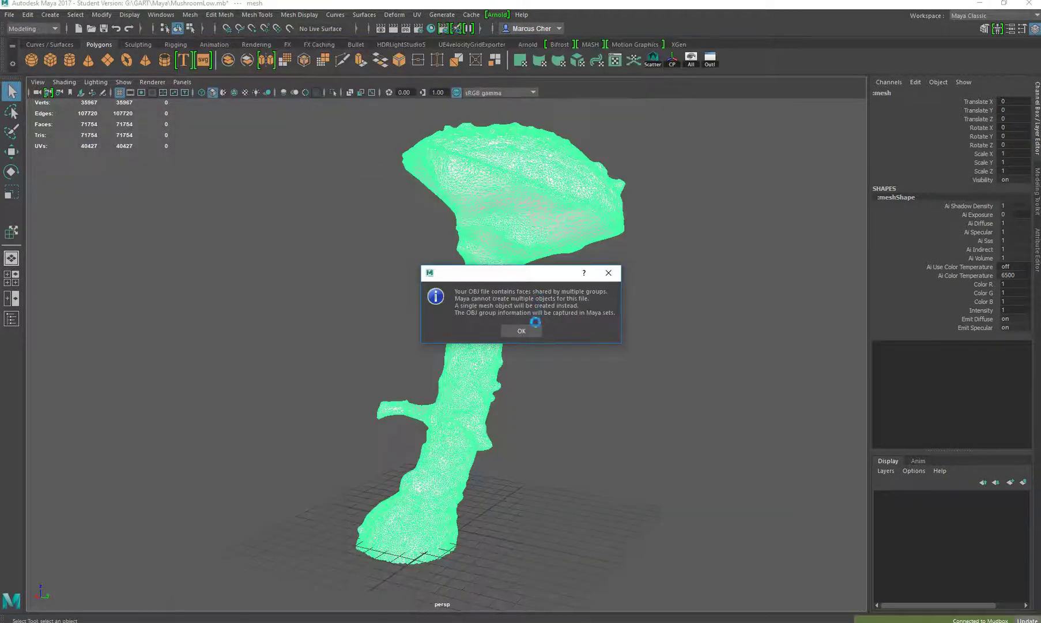
pyautogui.click(535, 326)
# Set the imported RetopoTestB mesh's Rotate X to 90 so it stands upright.
pyautogui.click(497, 519)
pyautogui.scroll(-3, 530, 470)
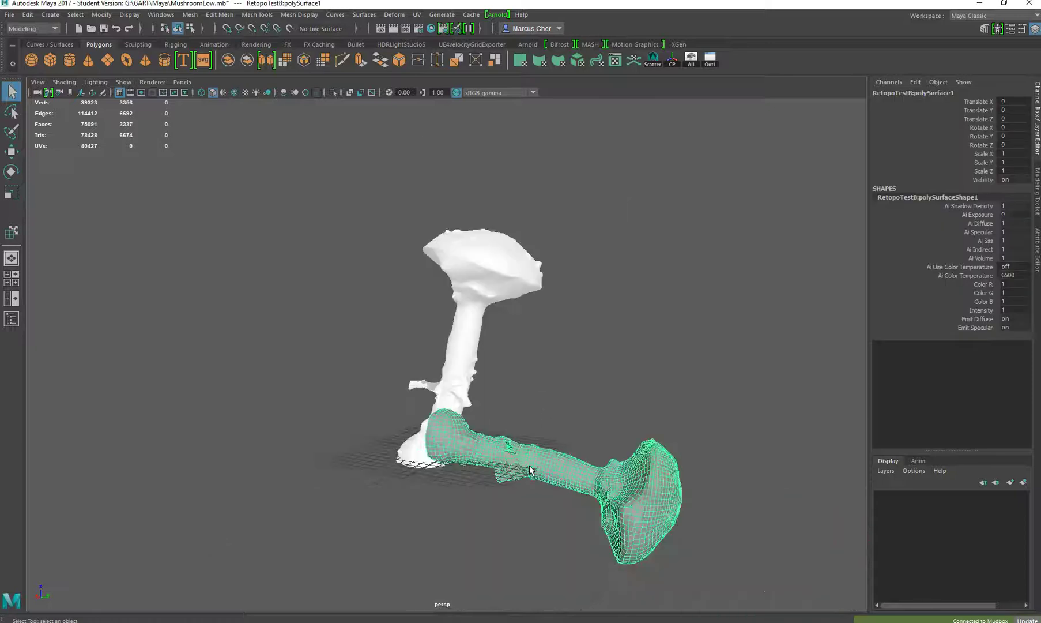
pyautogui.scroll(-1, 530, 470)
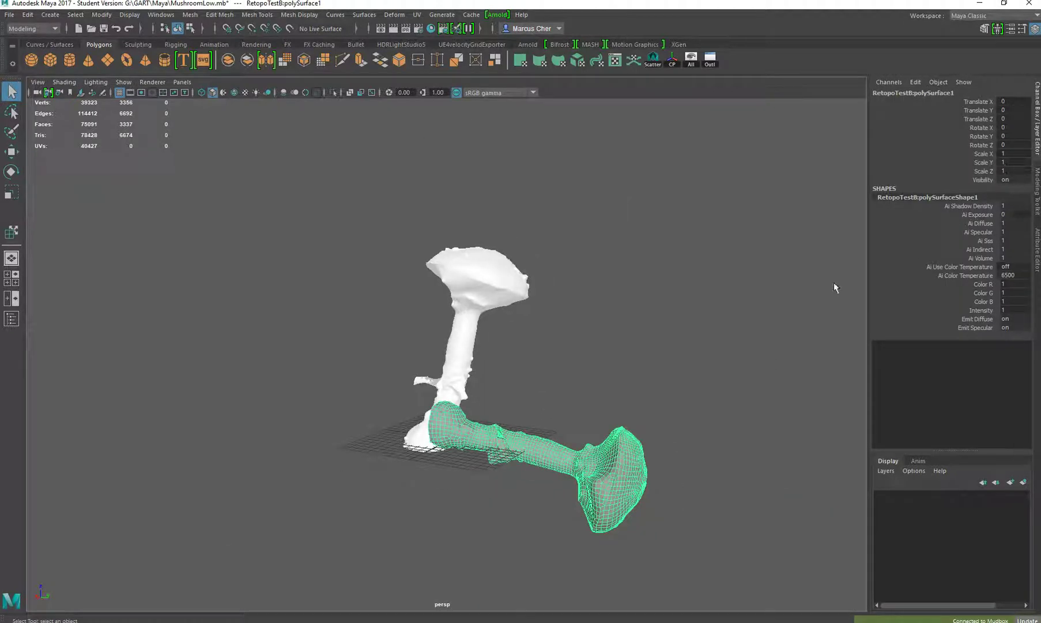
pyautogui.press('e')
pyautogui.moveTo(489, 411); pyautogui.dragTo(451, 382)
pyautogui.click(1023, 128)
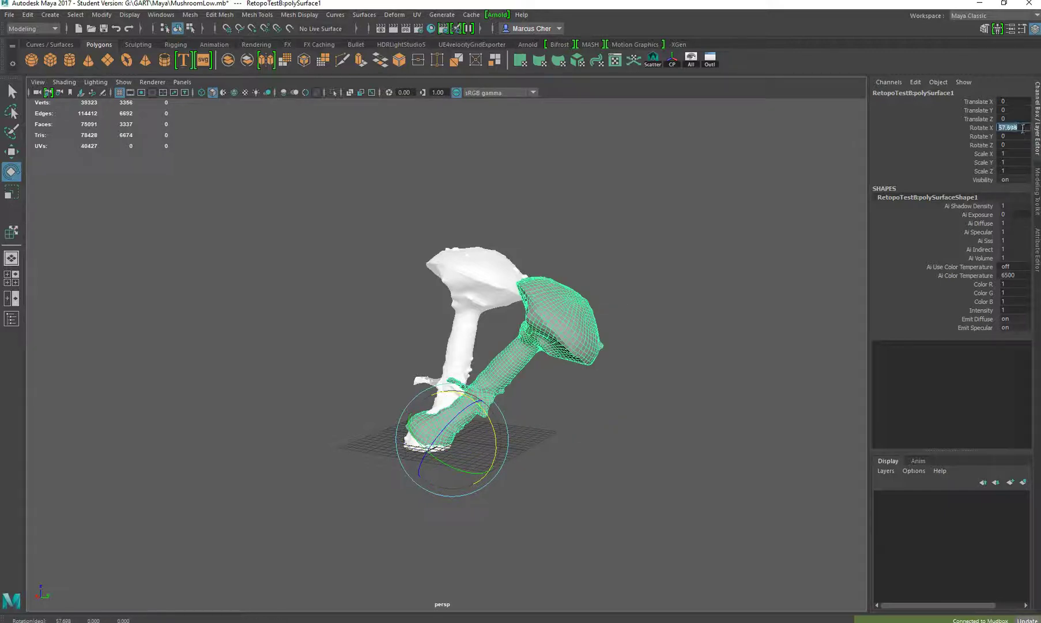
pyautogui.write('90')
pyautogui.press('Return')
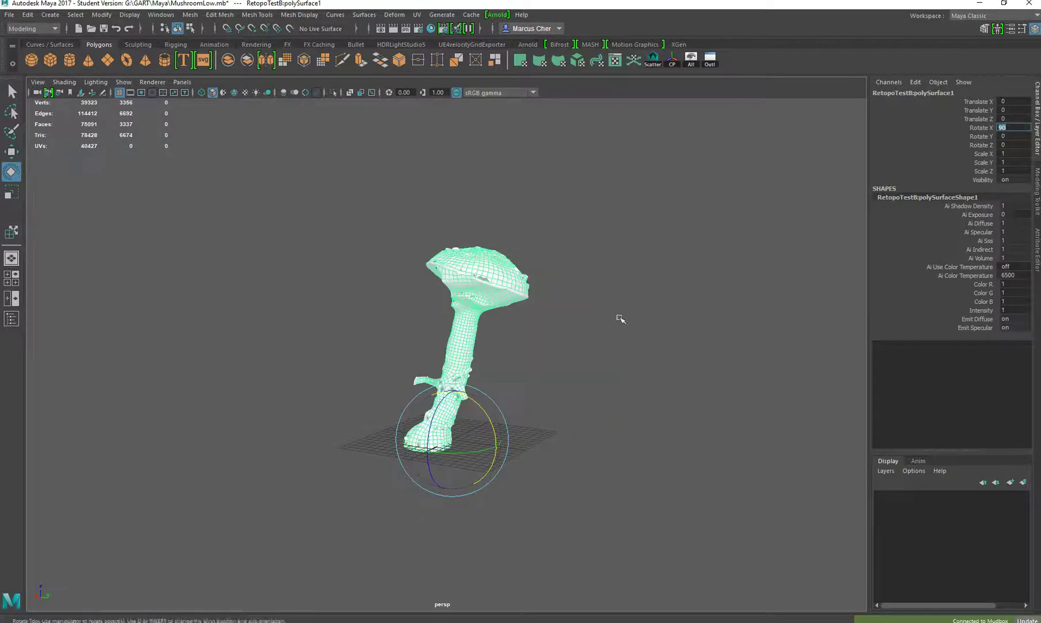
pyautogui.click(537, 356)
pyautogui.click(471, 368)
# Switch to the Move tool and view the upright mushroom from several angles.
pyautogui.scroll(2, 417, 380)
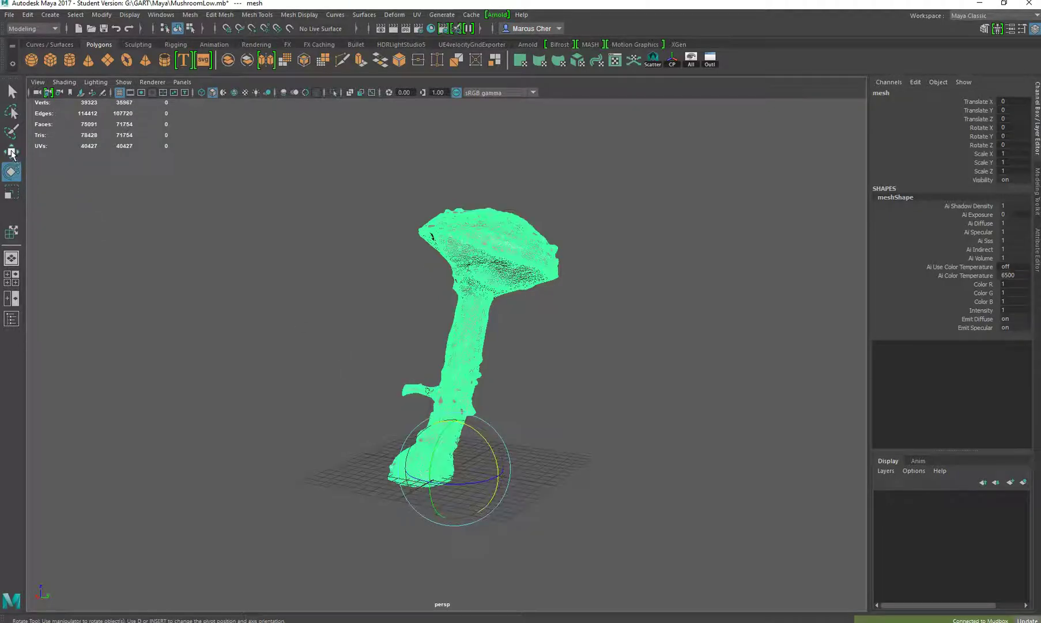
pyautogui.click(11, 153)
pyautogui.keyDown('alt'); pyautogui.moveTo(507, 476); pyautogui.dragTo(519, 450); pyautogui.keyUp('alt')
pyautogui.scroll(5, 627, 252)
pyautogui.keyDown('alt'); pyautogui.moveTo(626, 252); pyautogui.dragTo(418, 251); pyautogui.keyUp('alt')
pyautogui.scroll(-3, 474, 343)
pyautogui.keyDown('alt'); pyautogui.moveTo(474, 344); pyautogui.dragTo(425, 376); pyautogui.keyUp('alt')
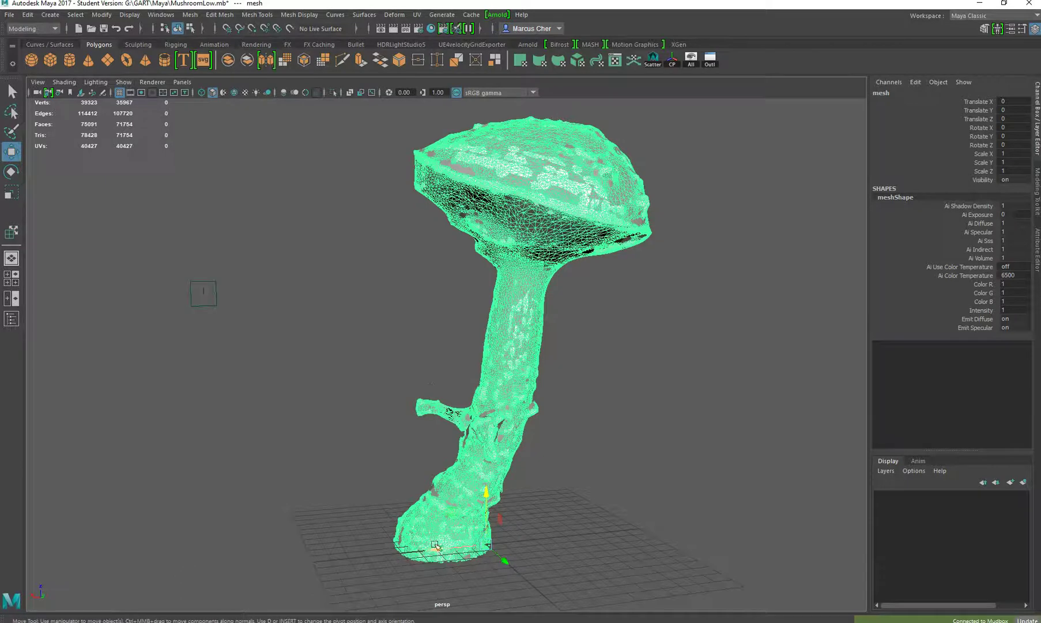
# Slide the scan mesh right off the low-poly mushroom to compare, then move it back.
pyautogui.hotkey('ctrl', 'd')
pyautogui.moveTo(435, 545); pyautogui.dragTo(680, 522)
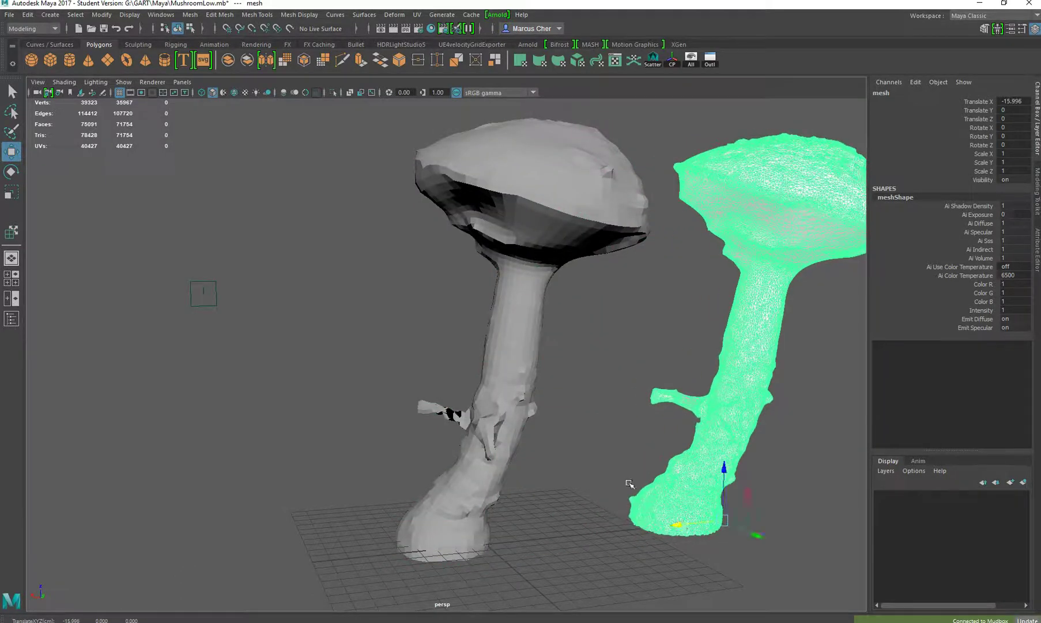
pyautogui.click(604, 456)
pyautogui.keyDown('alt'); pyautogui.moveTo(604, 456); pyautogui.dragTo(607, 460); pyautogui.keyUp('alt')
pyautogui.click(547, 258)
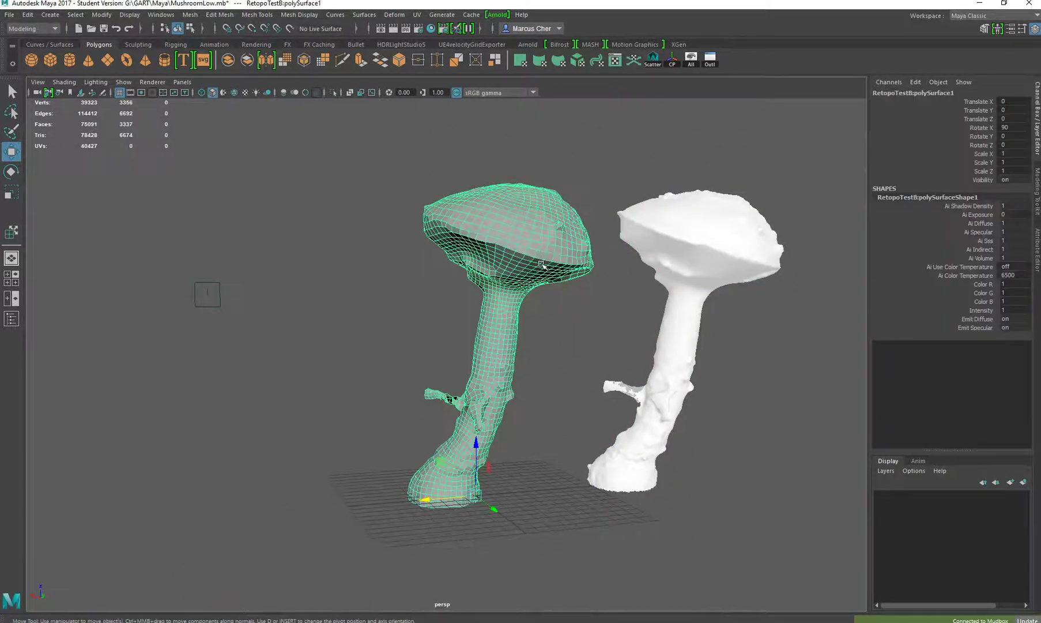
pyautogui.click(579, 301)
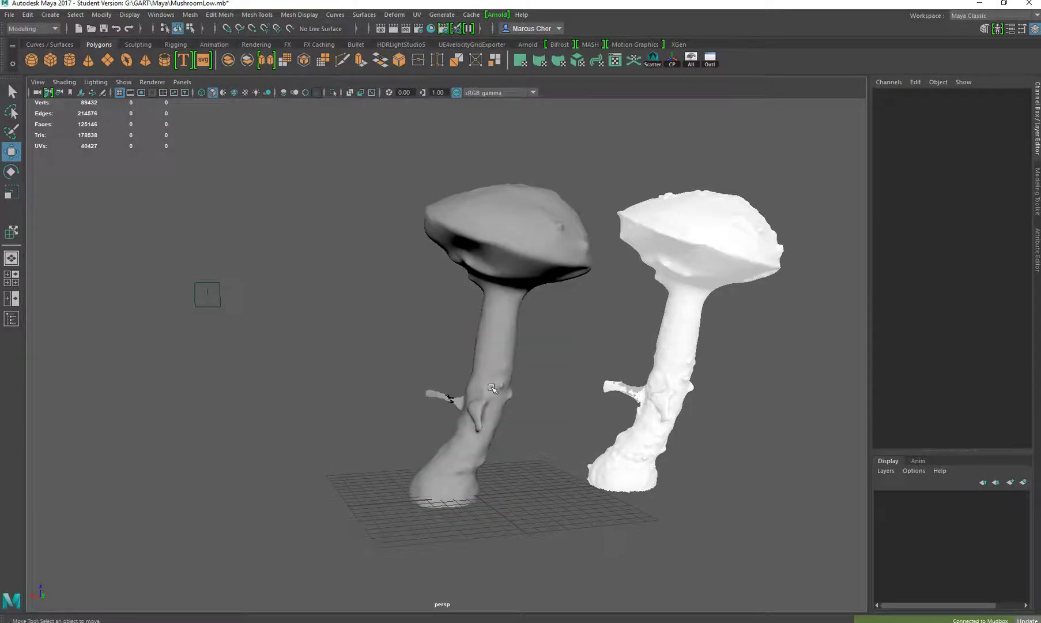
pyautogui.click(671, 403)
pyautogui.moveTo(613, 487); pyautogui.dragTo(437, 500)
pyautogui.click(437, 530)
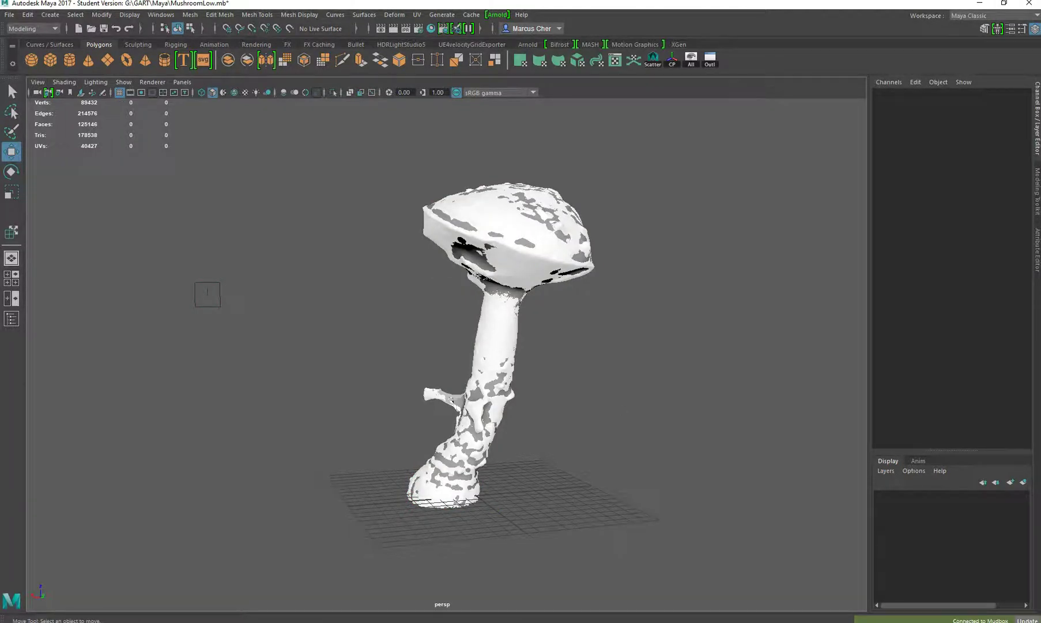
# Frame the low-poly mushroom and move it right, beside the scan.
pyautogui.click(491, 415)
pyautogui.scroll(5, 535, 260)
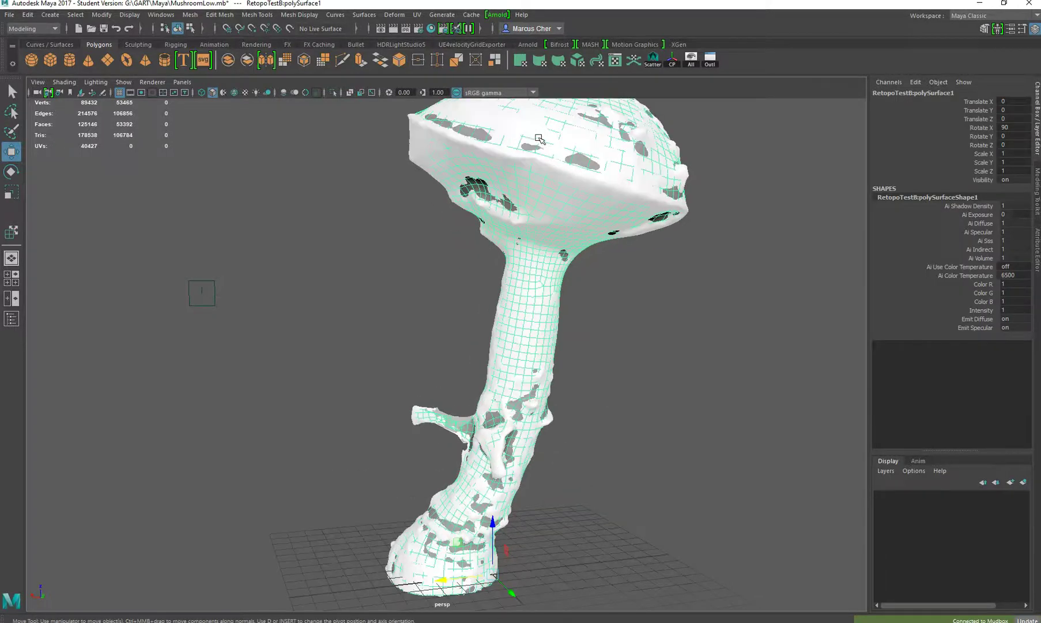
pyautogui.keyDown('alt'); pyautogui.moveTo(539, 139); pyautogui.dragTo(502, 296); pyautogui.keyUp('alt')
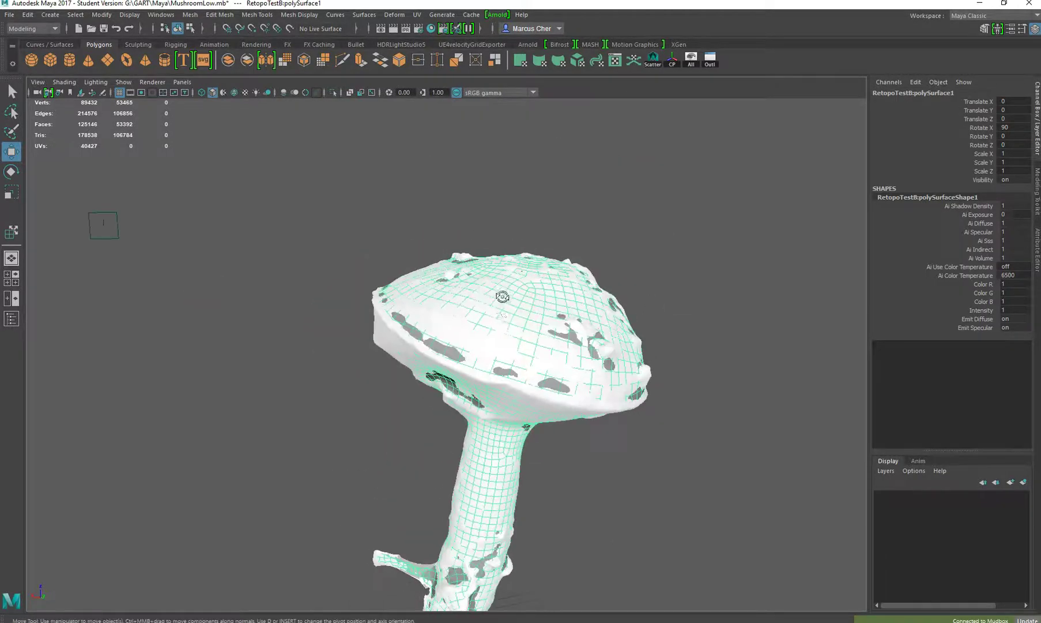
pyautogui.press('f')
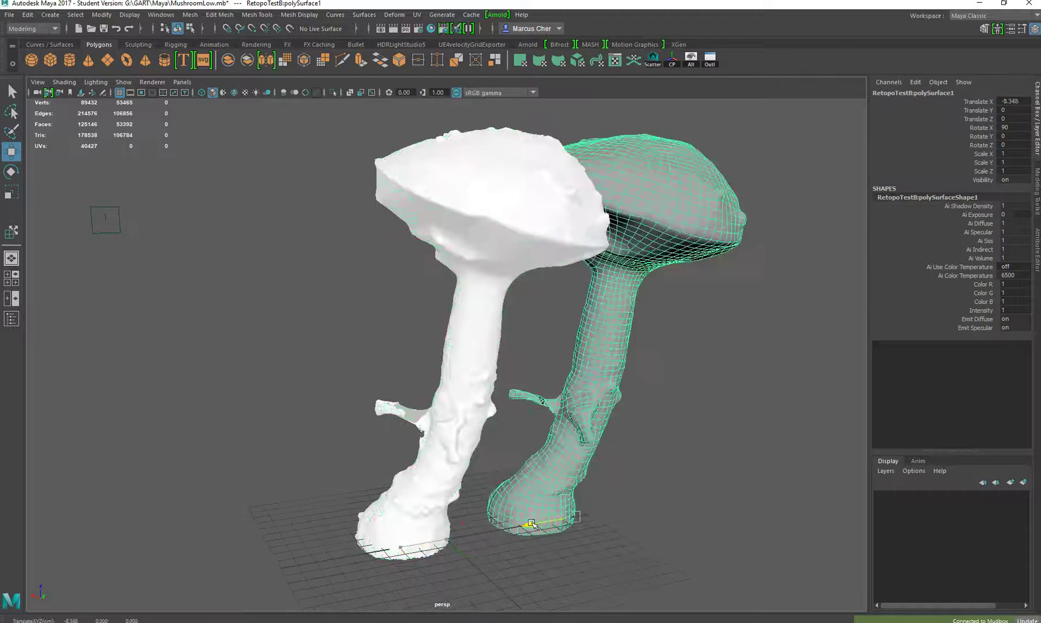
pyautogui.moveTo(531, 523); pyautogui.dragTo(604, 493)
# Move the scan mesh off to the left and the low-poly mushroom back toward grid centre.
pyautogui.click(596, 489)
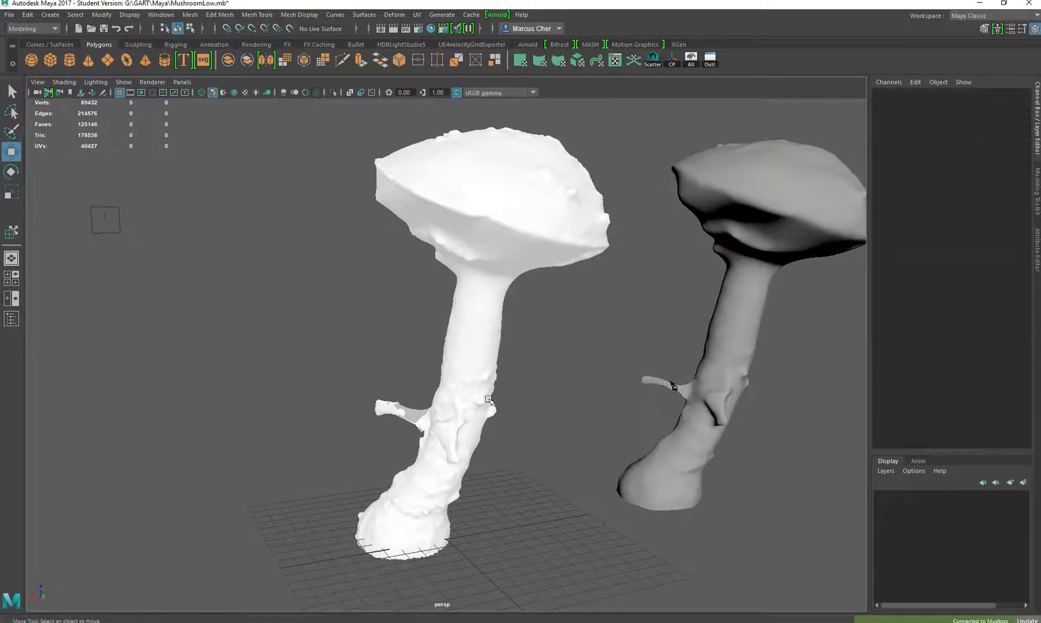
pyautogui.click(459, 375)
pyautogui.scroll(-3, 461, 454)
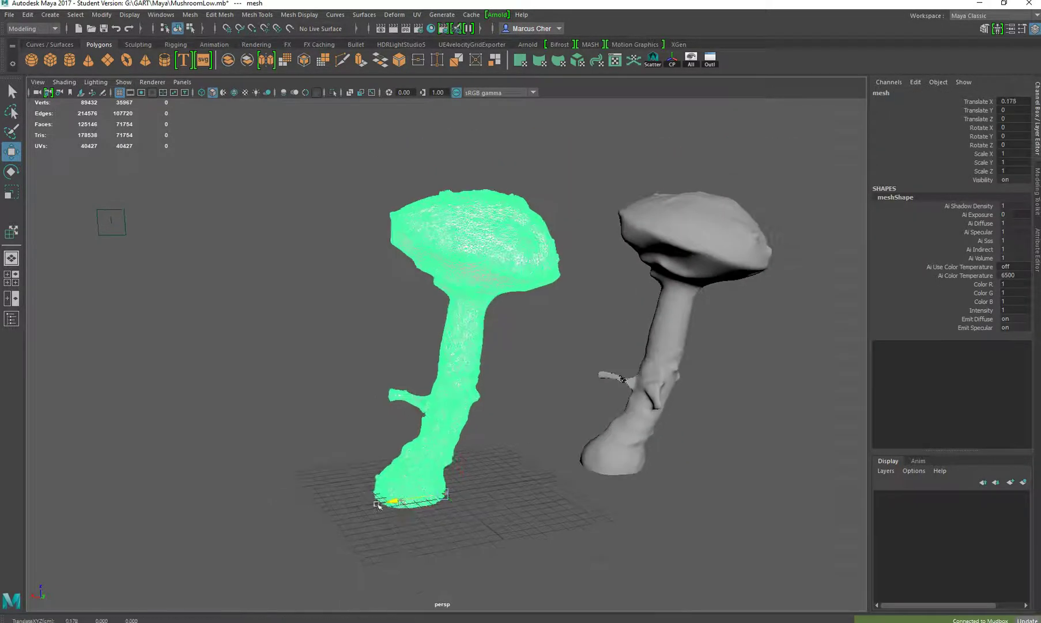
pyautogui.moveTo(403, 506); pyautogui.dragTo(169, 530)
pyautogui.click(611, 436)
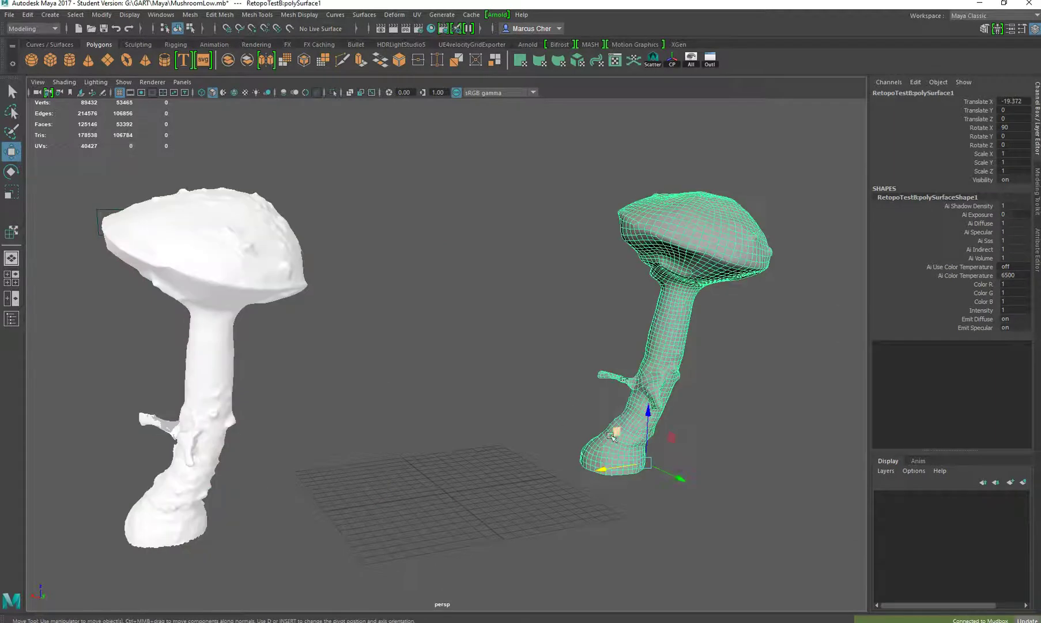
pyautogui.moveTo(601, 467); pyautogui.dragTo(684, 451)
pyautogui.scroll(5, 404, 450)
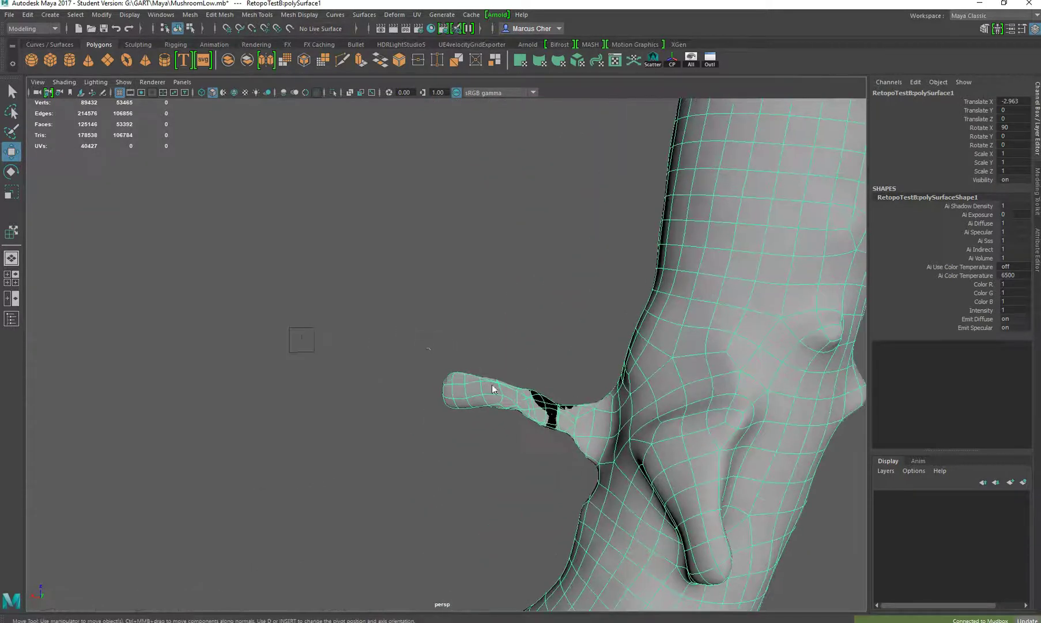
pyautogui.rightClick(492, 376)
# Delete the side-branch faces, turn off smooth preview, and remove two faces beside the hole.
pyautogui.click(475, 349)
pyautogui.press('Delete')
pyautogui.press('1')
pyautogui.keyDown('alt'); pyautogui.moveTo(426, 384); pyautogui.dragTo(404, 323); pyautogui.keyUp('alt')
pyautogui.scroll(2, 404, 323)
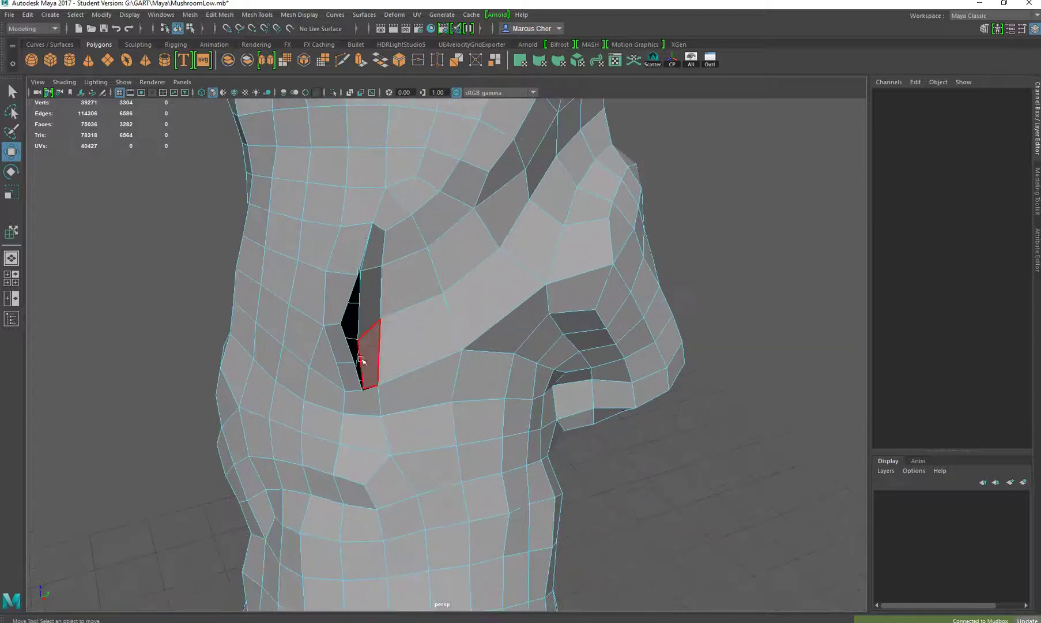
pyautogui.scroll(5, 360, 358)
pyautogui.moveTo(360, 357)
pyautogui.keyDown('alt'); pyautogui.mouseDown()
pyautogui.moveTo(352, 352)
pyautogui.moveTo(369, 355)
pyautogui.mouseUp(); pyautogui.keyUp('alt')
pyautogui.click(500, 357)
pyautogui.keyDown('shift'); pyautogui.click(508, 303); pyautogui.keyUp('shift')
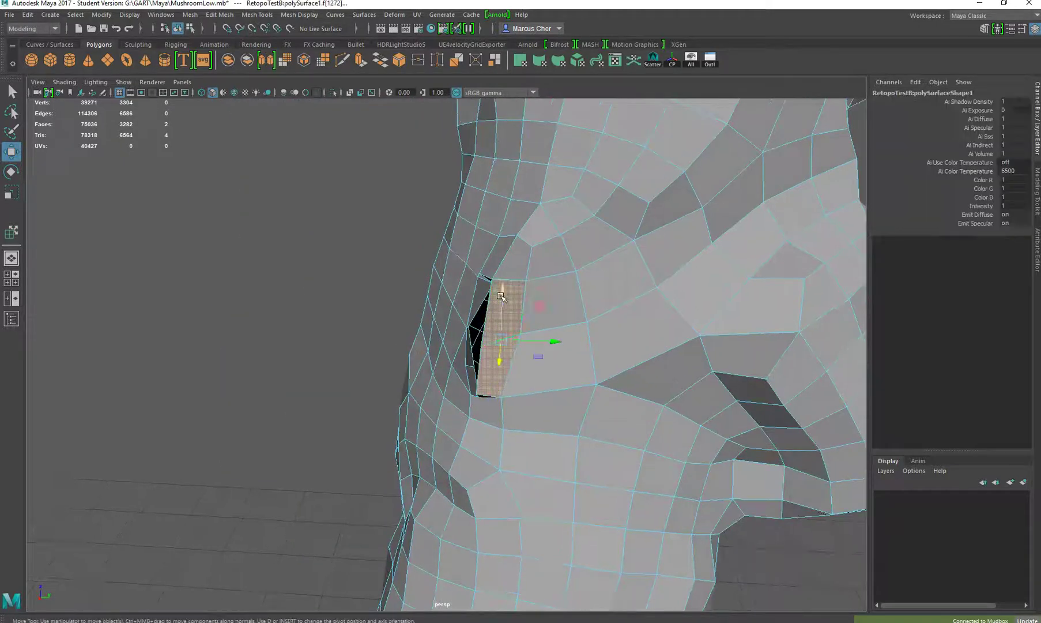
pyautogui.press('Delete')
# Delete four more faces along the edge of the hole.
pyautogui.keyDown('alt'); pyautogui.moveTo(484, 273); pyautogui.dragTo(317, 258); pyautogui.keyUp('alt')
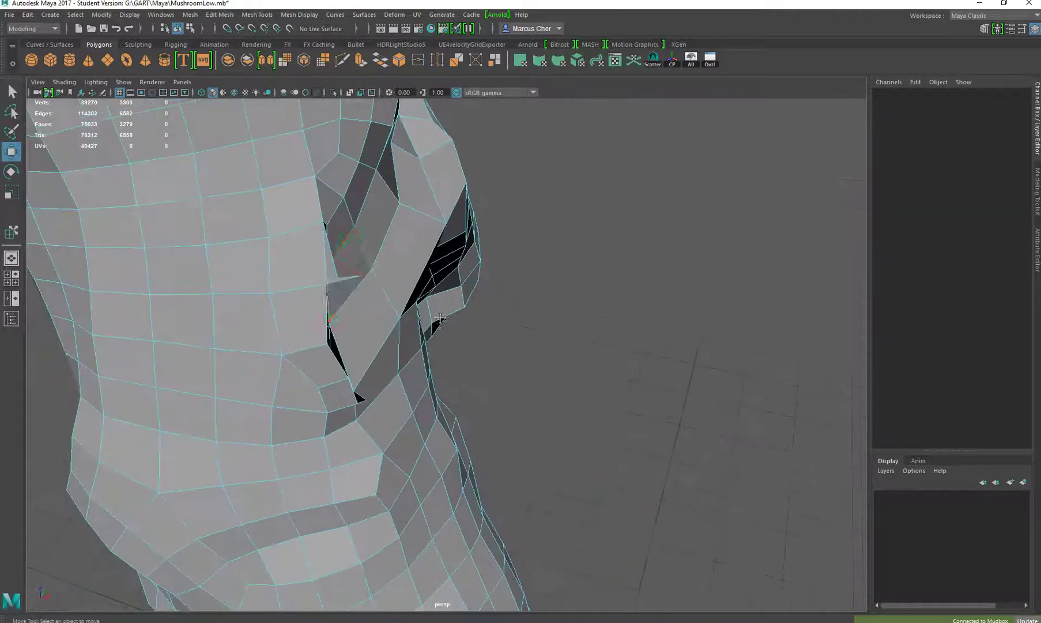
pyautogui.click(319, 262)
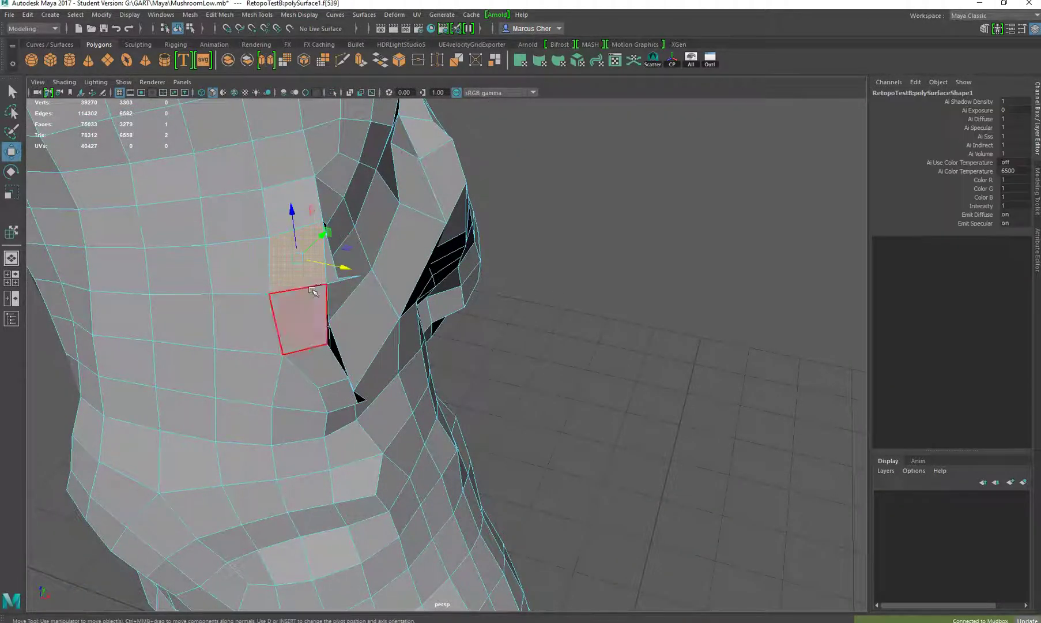
pyautogui.keyDown('shift'); pyautogui.click(313, 350); pyautogui.keyUp('shift')
pyautogui.keyDown('shift'); pyautogui.click(320, 374); pyautogui.keyUp('shift')
pyautogui.keyDown('shift'); pyautogui.click(336, 399); pyautogui.keyUp('shift')
pyautogui.keyDown('alt'); pyautogui.moveTo(392, 386); pyautogui.dragTo(314, 358); pyautogui.keyUp('alt')
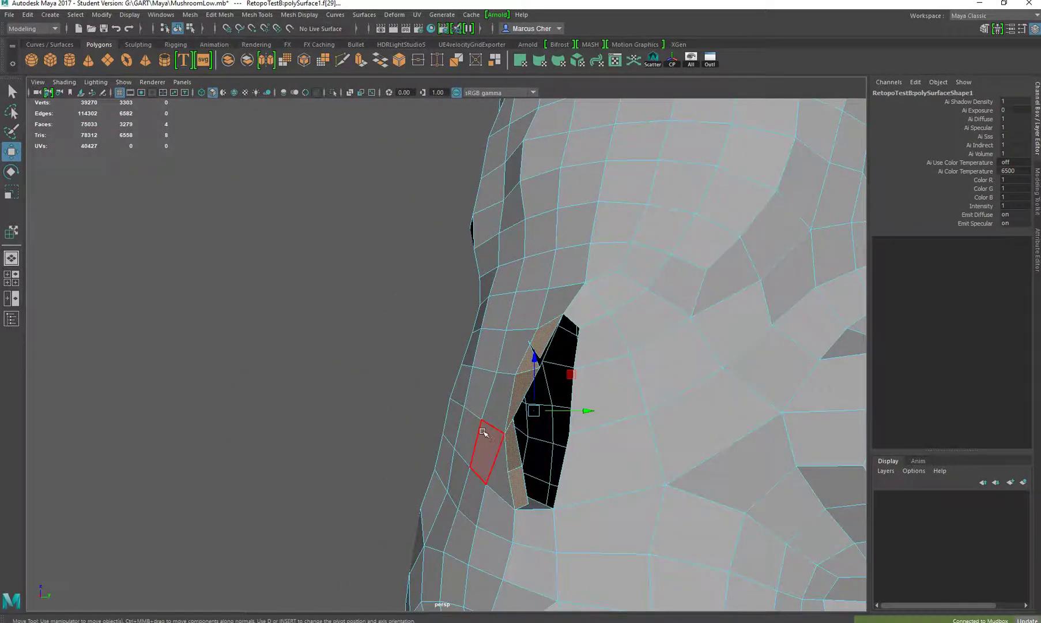
pyautogui.press('Delete')
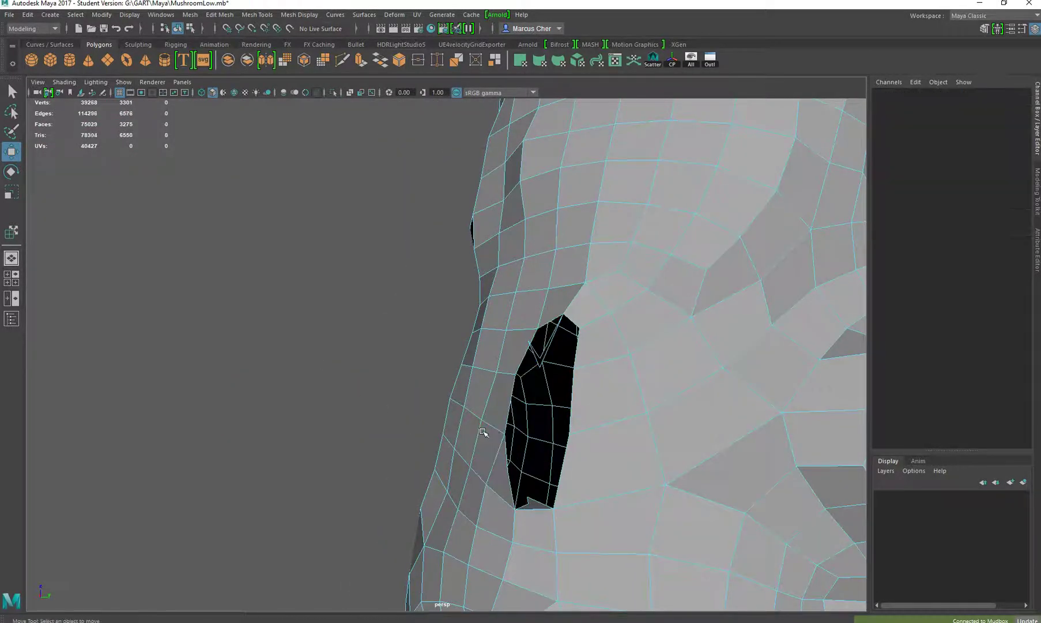
# Delete the remaining sliver and triangle faces around the hole's edge.
pyautogui.click(534, 505)
pyautogui.press('Delete')
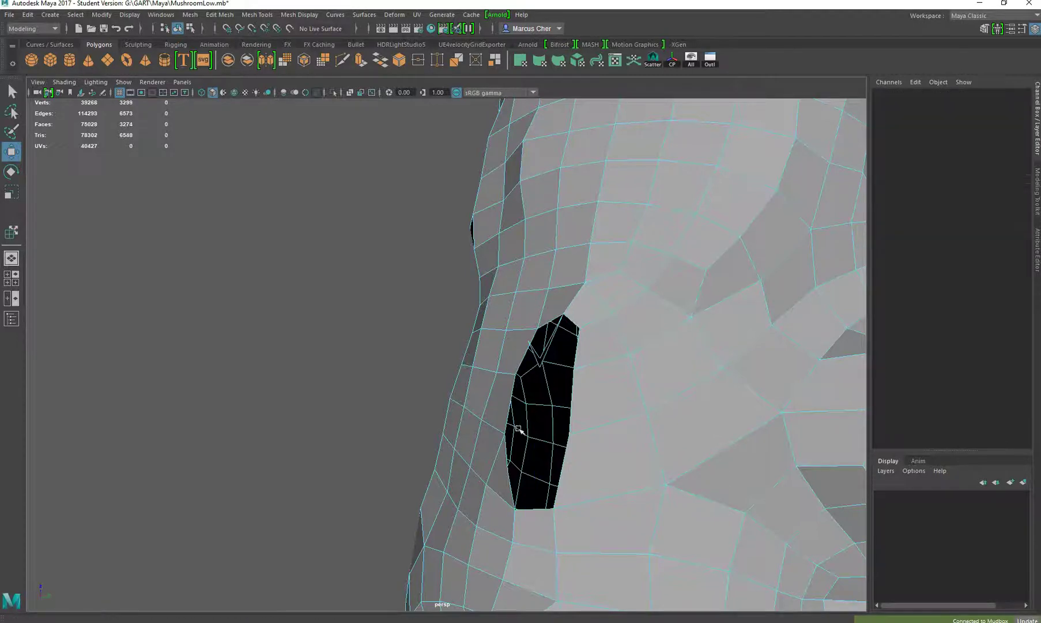
pyautogui.scroll(5, 507, 330)
pyautogui.click(677, 345)
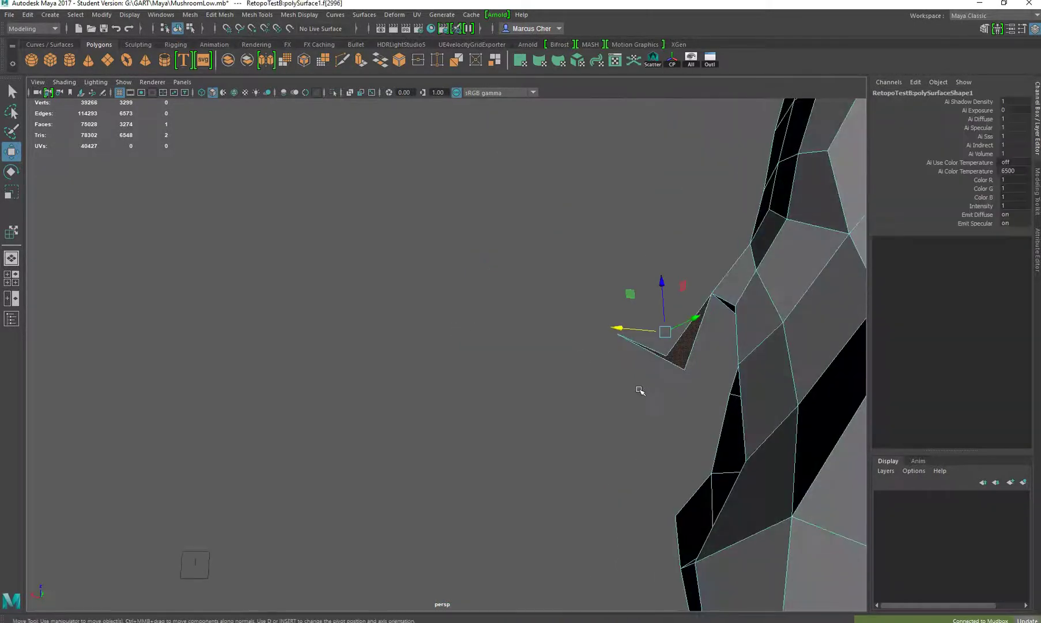
pyautogui.press('Delete')
pyautogui.keyDown('alt'); pyautogui.moveTo(622, 427); pyautogui.dragTo(758, 446); pyautogui.keyUp('alt')
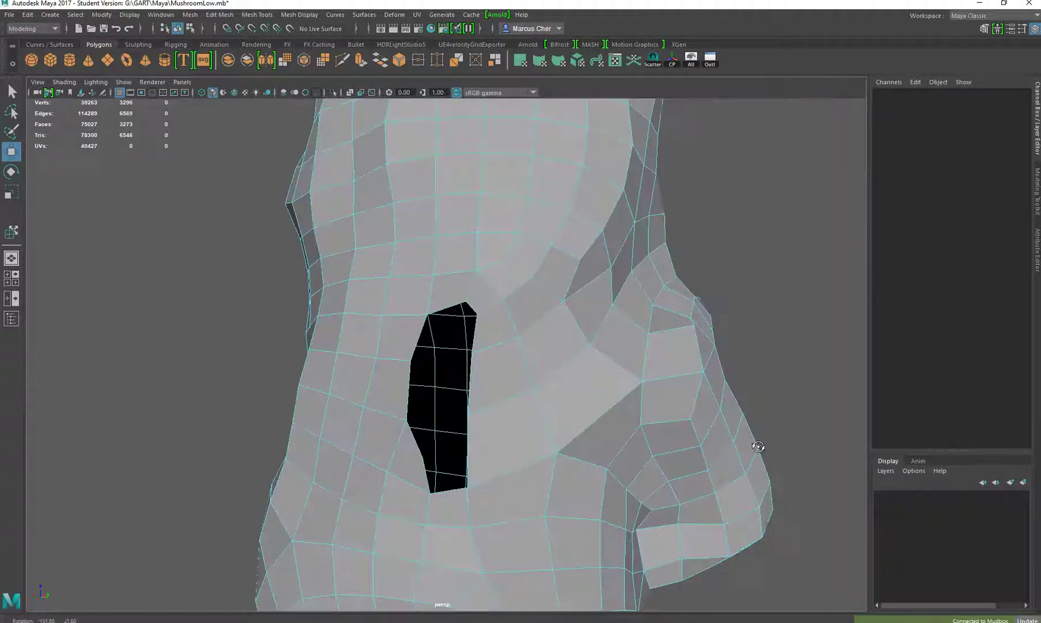
pyautogui.keyDown('alt'); pyautogui.moveTo(543, 410); pyautogui.dragTo(485, 399); pyautogui.keyUp('alt')
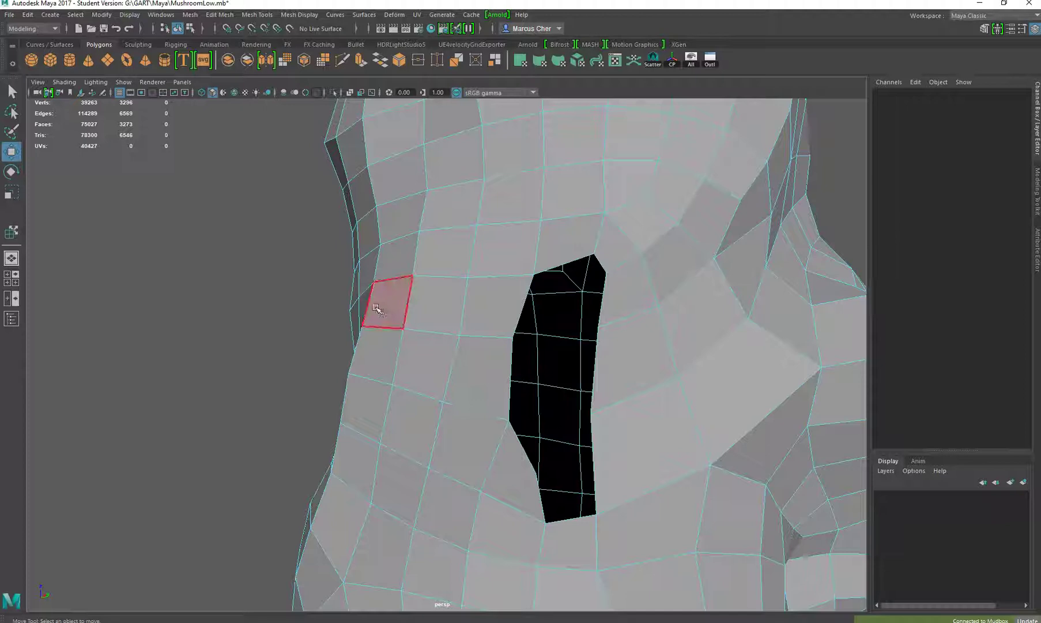
pyautogui.click(519, 475)
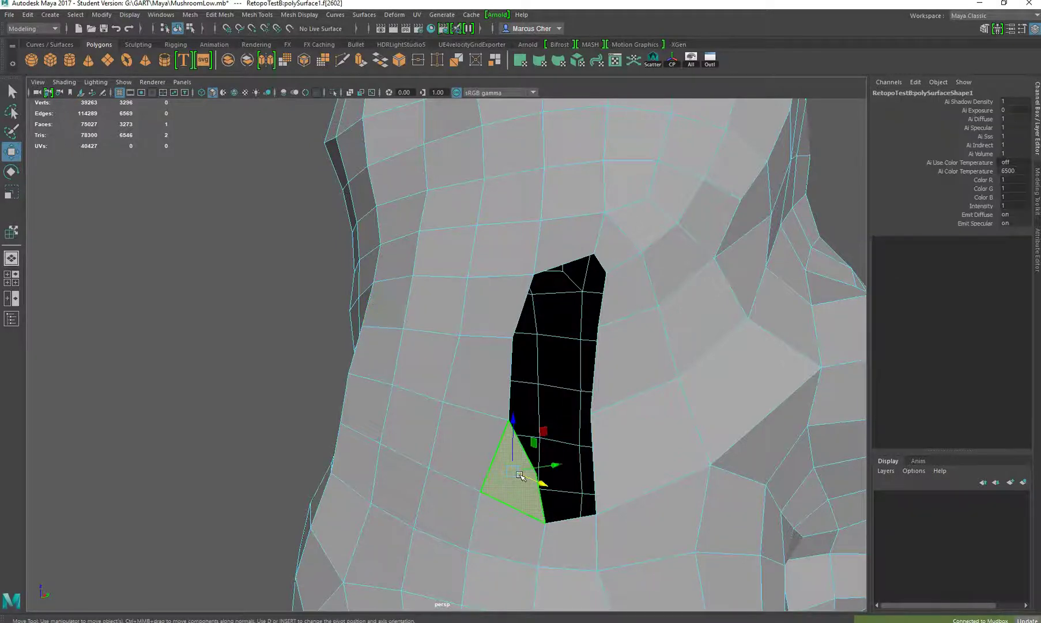
pyautogui.press('Delete')
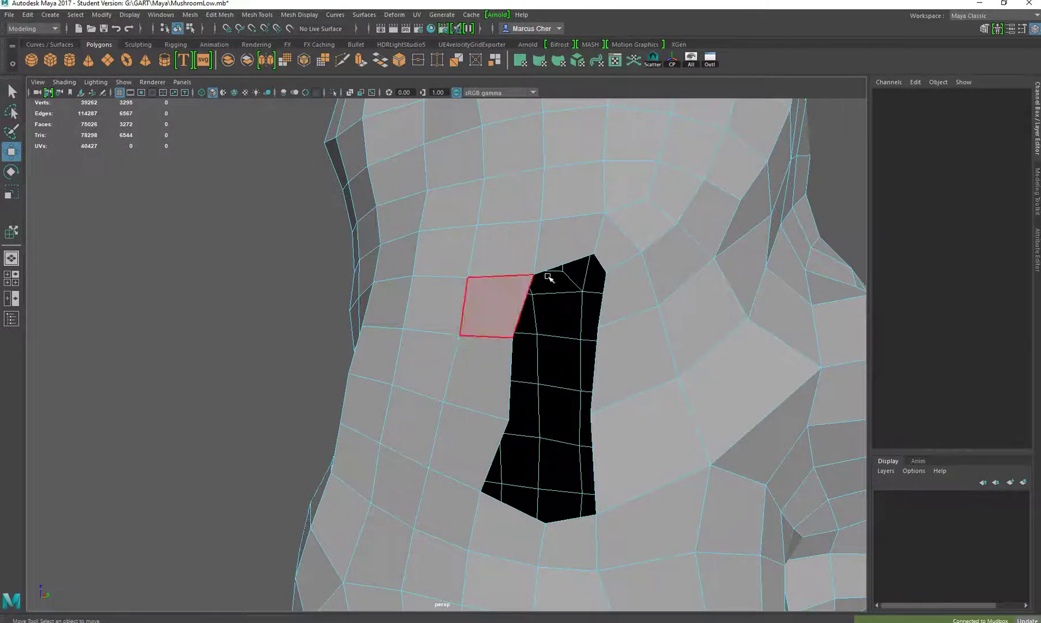
# Select the hole's border edge loop and close it with Mesh > Fill Hole.
pyautogui.keyDown('alt'); pyautogui.moveTo(549, 275); pyautogui.dragTo(597, 237); pyautogui.keyUp('alt')
pyautogui.rightClick(597, 238)
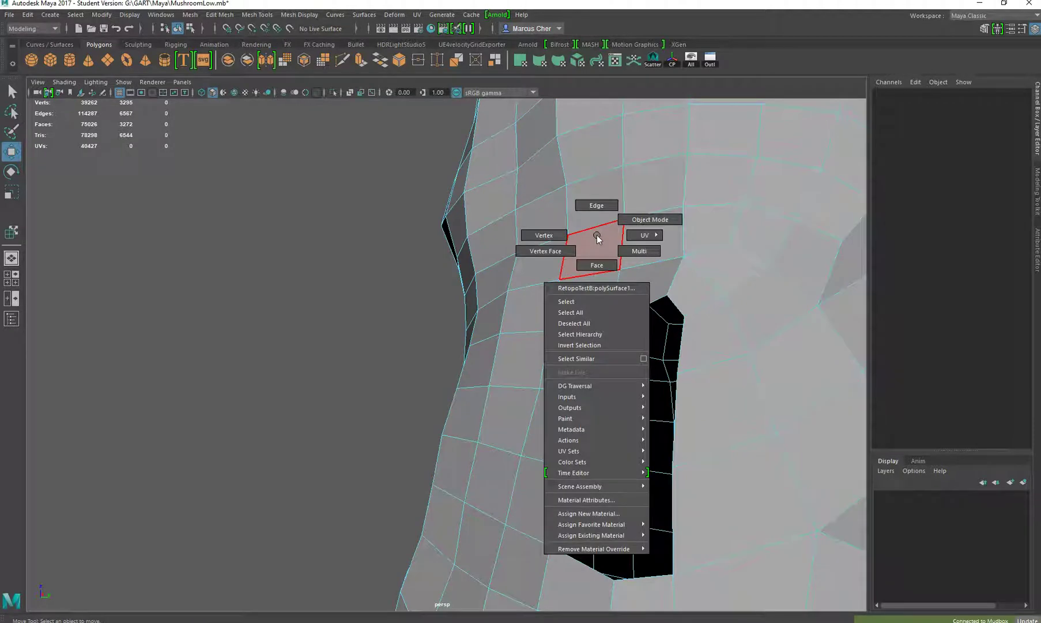
pyautogui.click(596, 205)
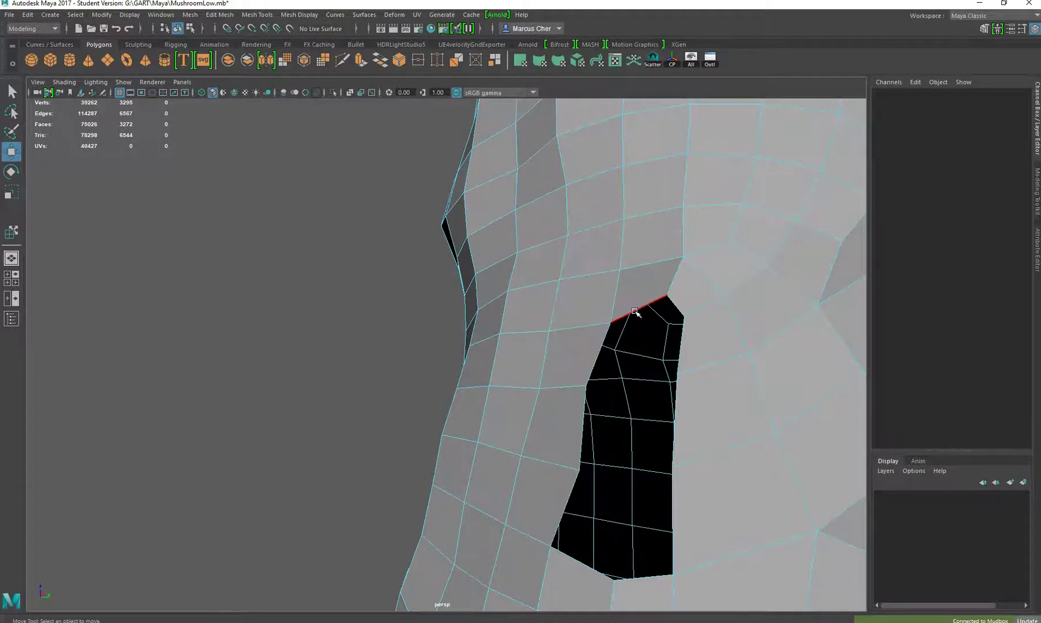
pyautogui.doubleClick(634, 311)
pyautogui.click(161, 15)
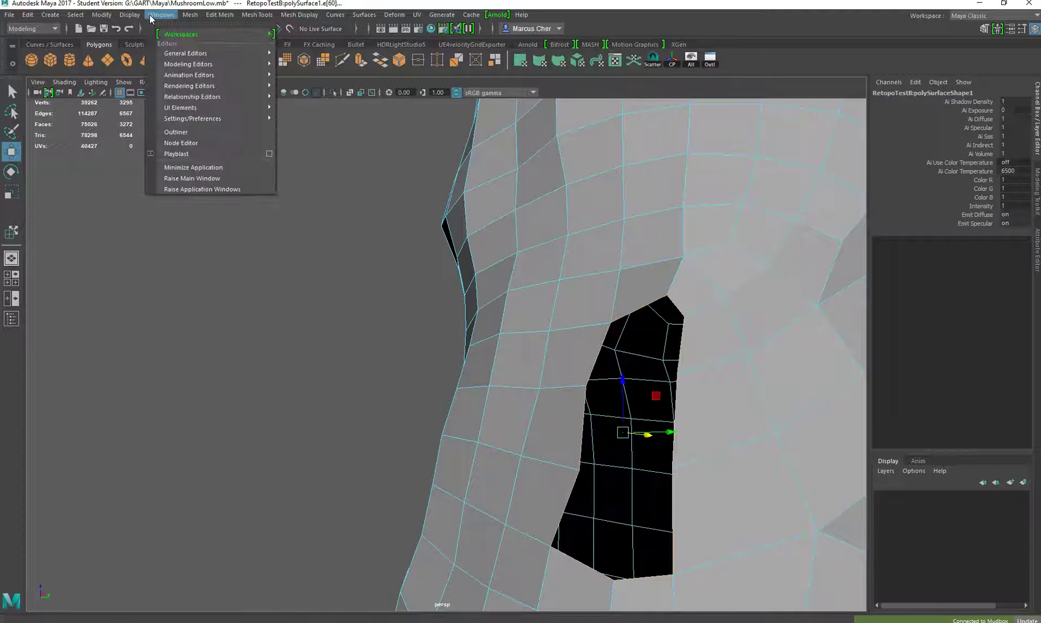
pyautogui.moveTo(190, 15)
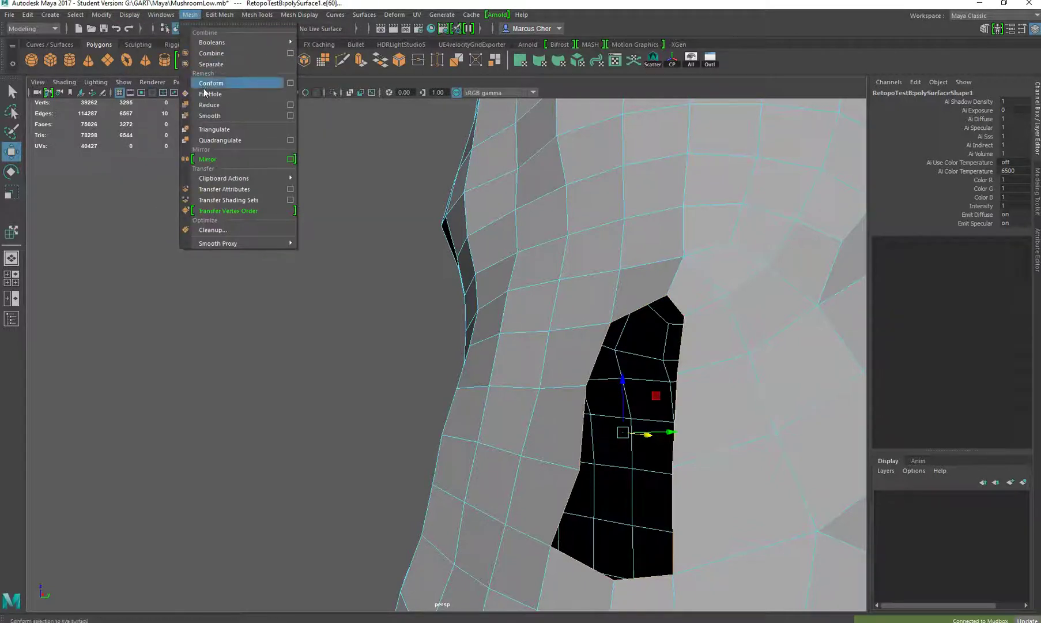
pyautogui.click(206, 94)
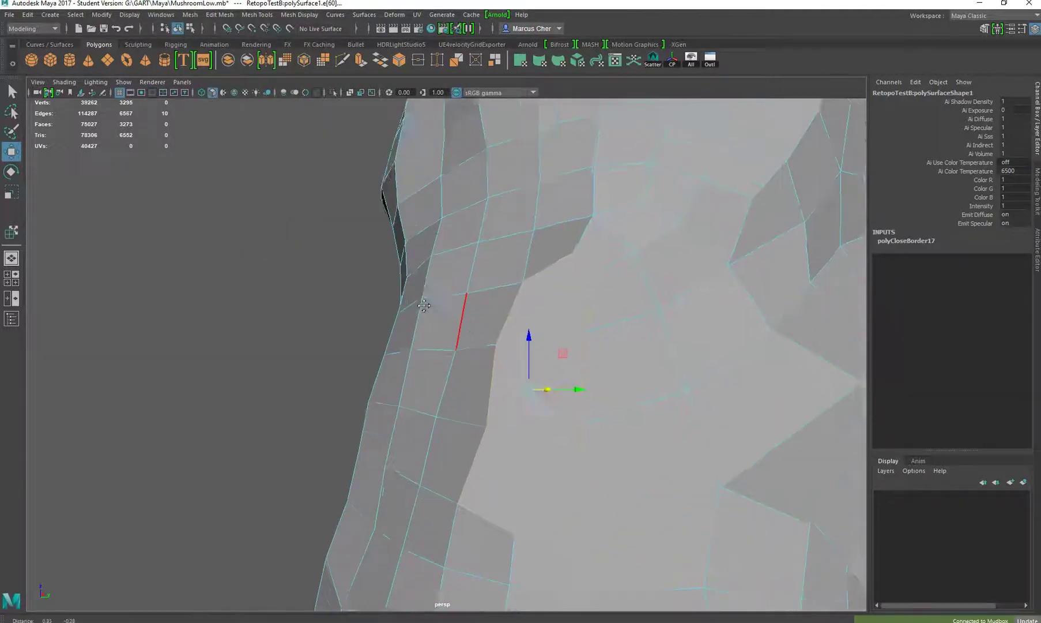
# Slice the new patch face with Multi-Cut edges from the Modeling Toolkit.
pyautogui.keyDown('alt'); pyautogui.moveTo(531, 365); pyautogui.dragTo(362, 269); pyautogui.keyUp('alt')
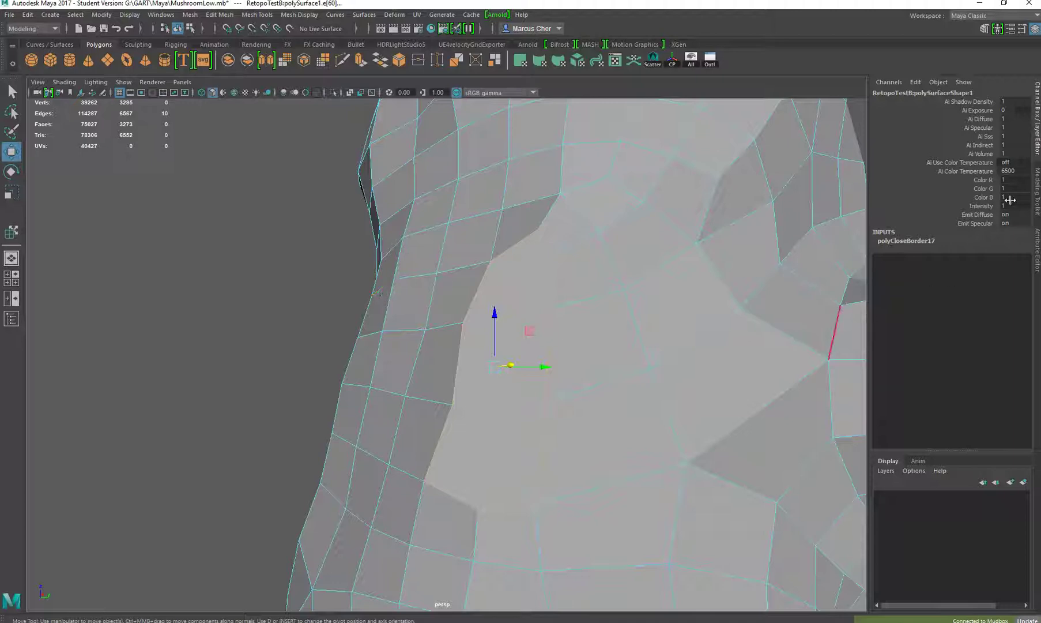
pyautogui.click(1038, 213)
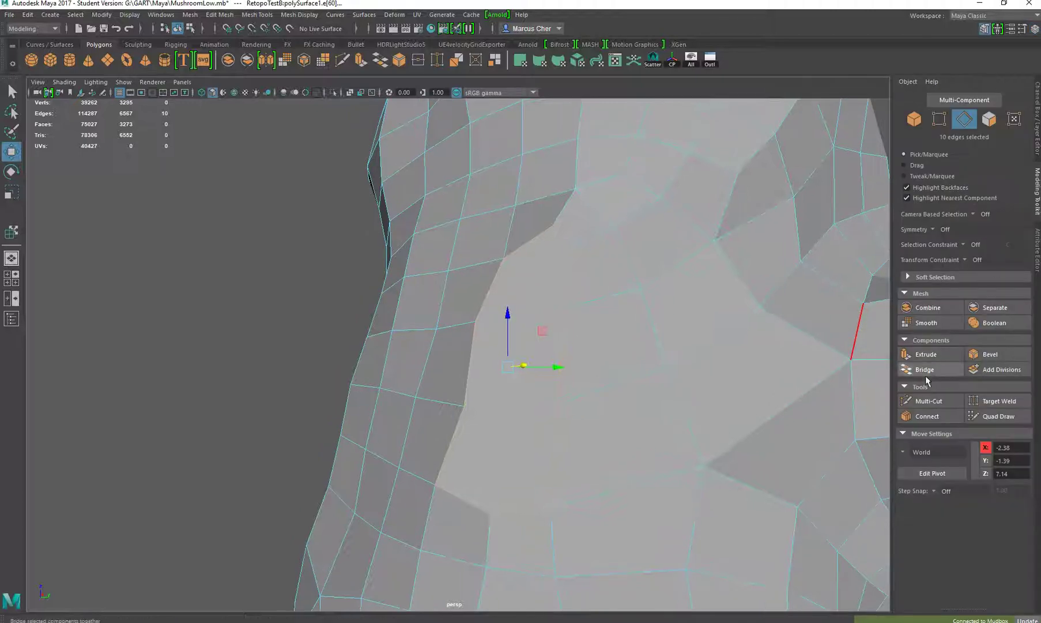
pyautogui.click(925, 400)
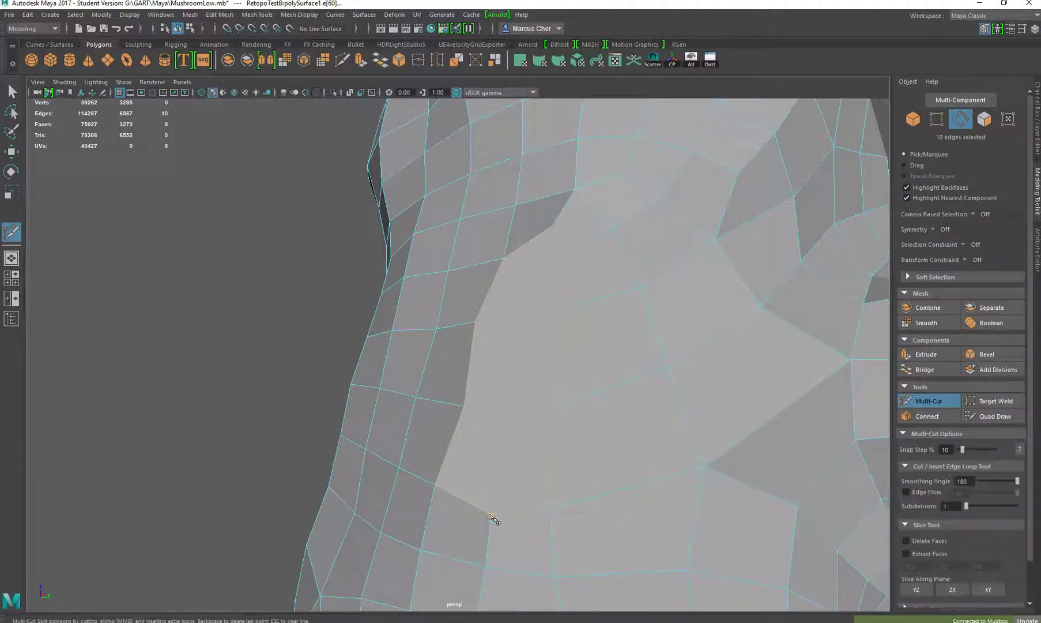
pyautogui.click(491, 516)
pyautogui.click(552, 225)
pyautogui.press('Return')
pyautogui.click(464, 406)
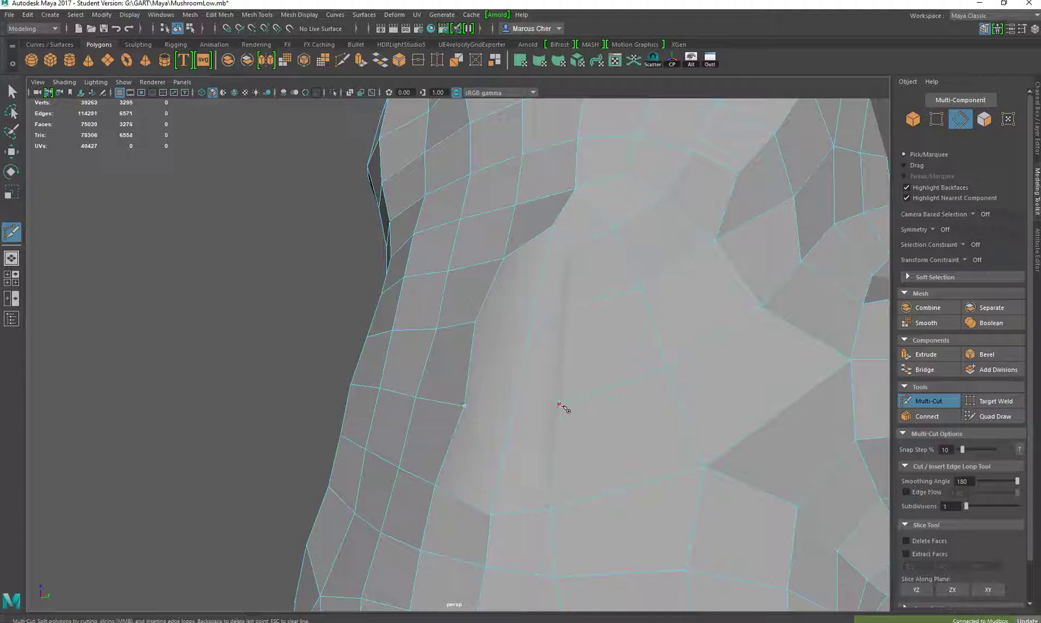
pyautogui.click(475, 321)
pyautogui.scroll(-5, 556, 344)
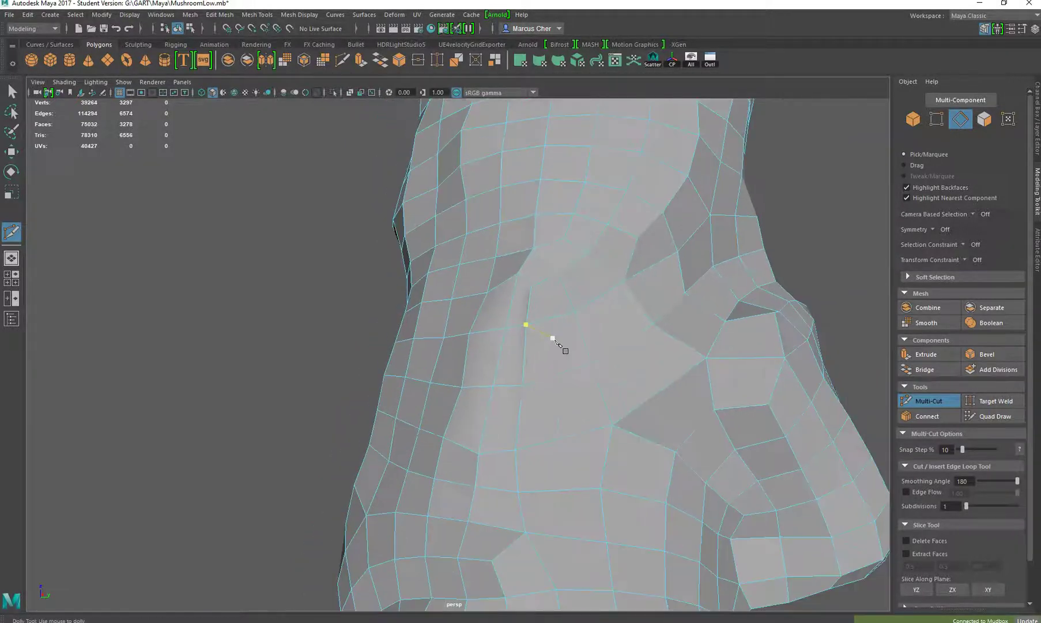
pyautogui.keyDown('alt'); pyautogui.moveTo(558, 353); pyautogui.dragTo(544, 402); pyautogui.keyUp('alt')
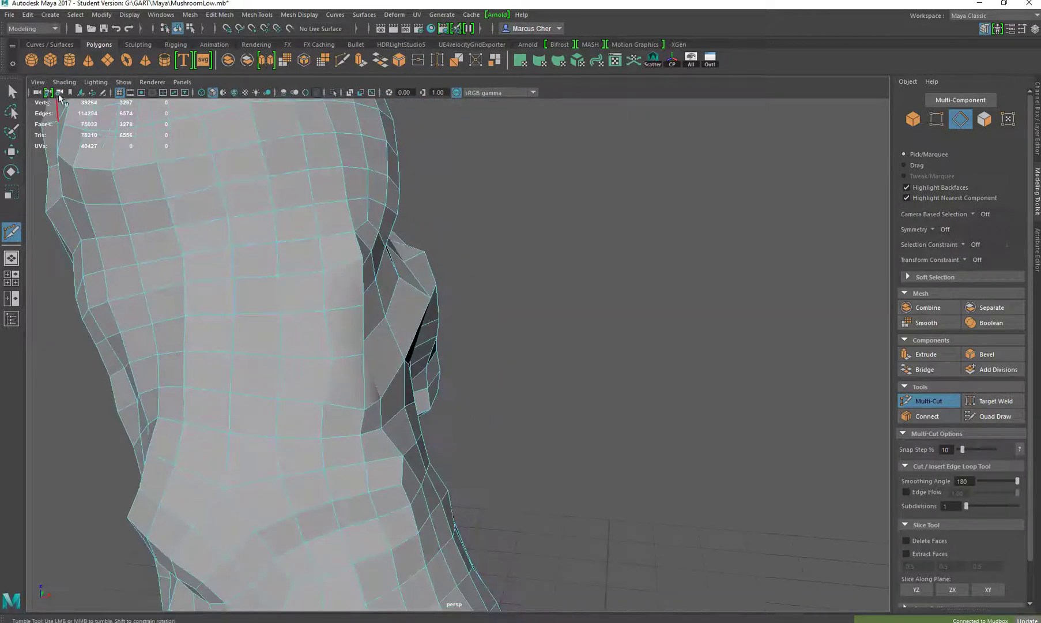
# Return to the Select Tool and turn on smooth mesh preview for the retopo mushroom.
pyautogui.press('q')
pyautogui.scroll(-3, 199, 223)
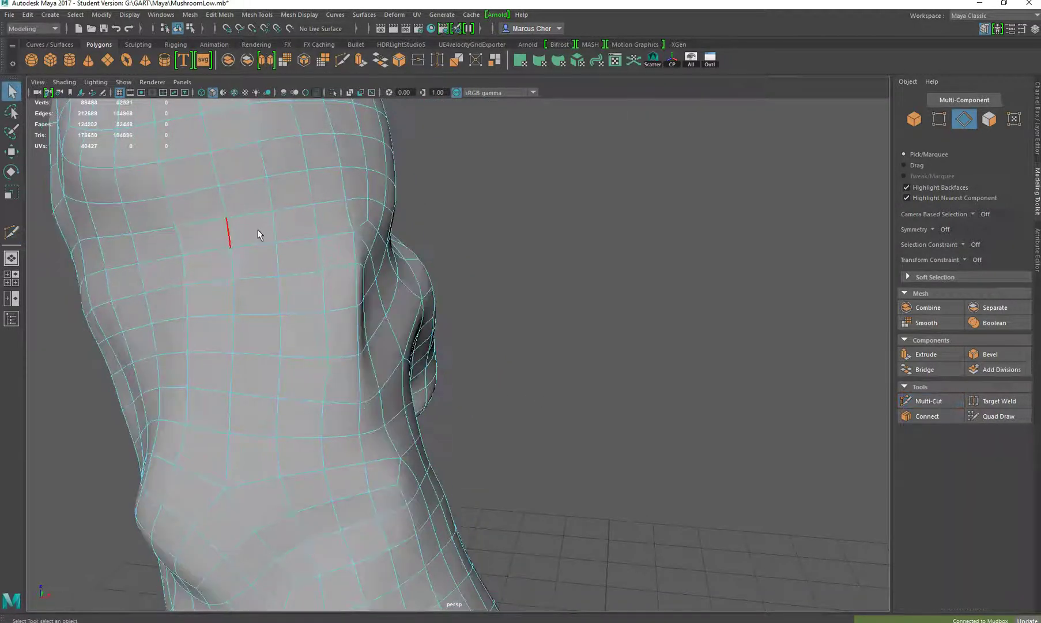
pyautogui.keyDown('alt'); pyautogui.moveTo(257, 230); pyautogui.dragTo(598, 265); pyautogui.keyUp('alt')
pyautogui.press('3')
pyautogui.scroll(-5, 422, 241)
pyautogui.scroll(1, 576, 263)
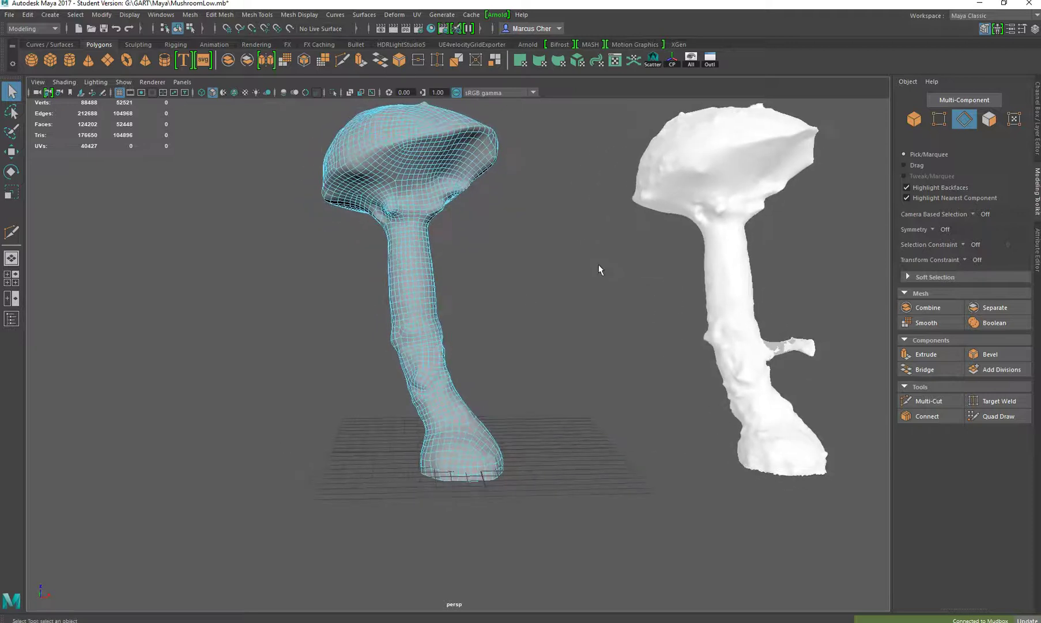
pyautogui.scroll(-6, 502, 309)
pyautogui.scroll(3, 488, 308)
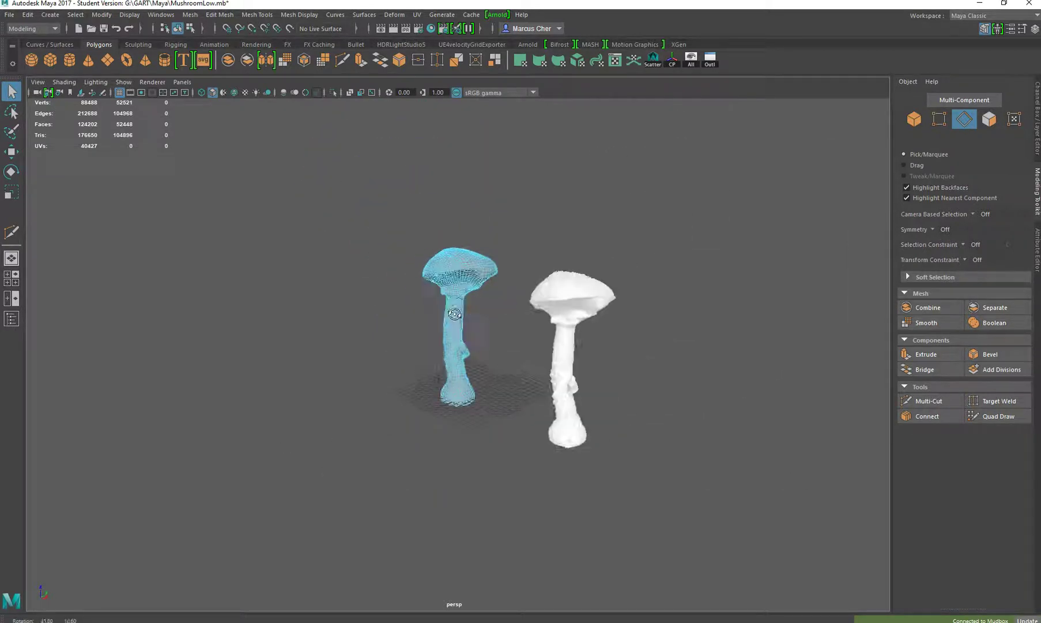
# Hide the white scanned mushroom with Ctrl+H and select the remaining retopo mesh.
pyautogui.keyDown('alt'); pyautogui.moveTo(488, 308); pyautogui.dragTo(373, 336); pyautogui.keyUp('alt')
pyautogui.scroll(4, 435, 328)
pyautogui.scroll(1, 437, 329)
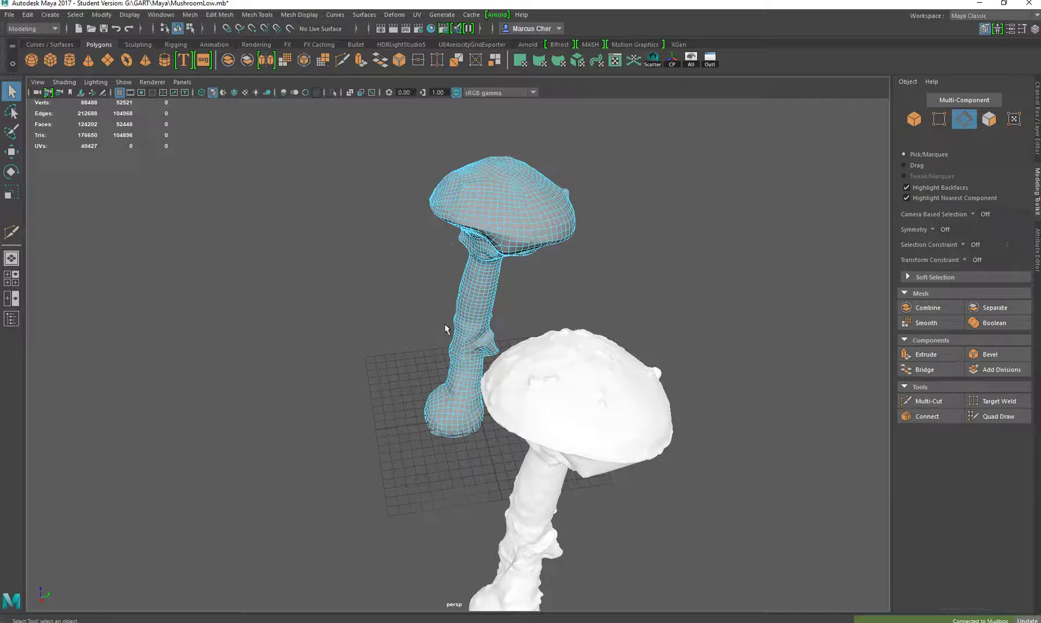
pyautogui.scroll(3, 479, 260)
pyautogui.click(599, 338)
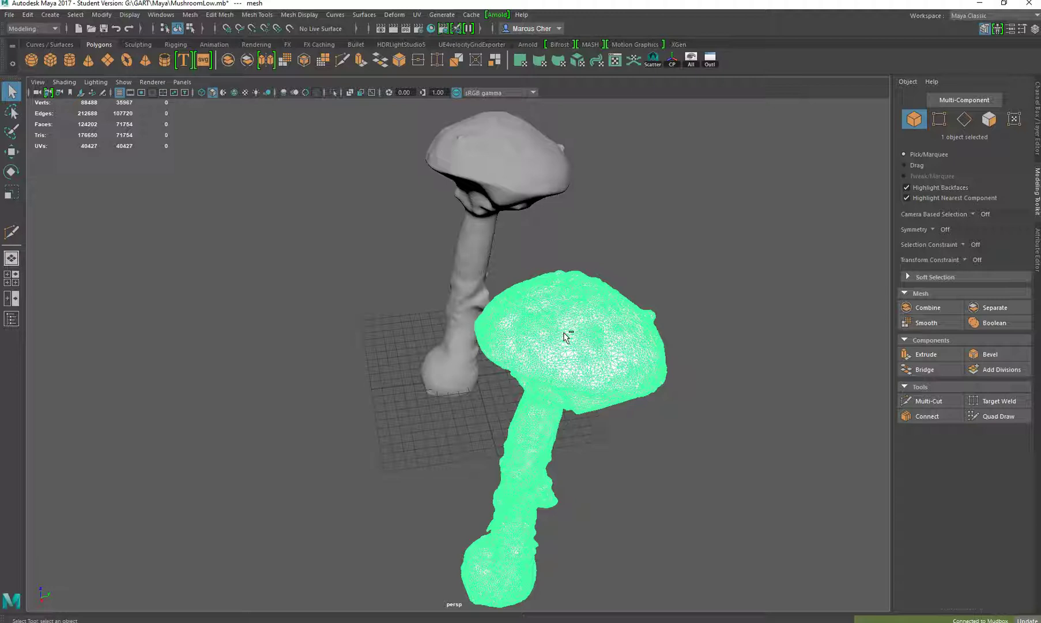
pyautogui.hotkey('ctrl', 'h')
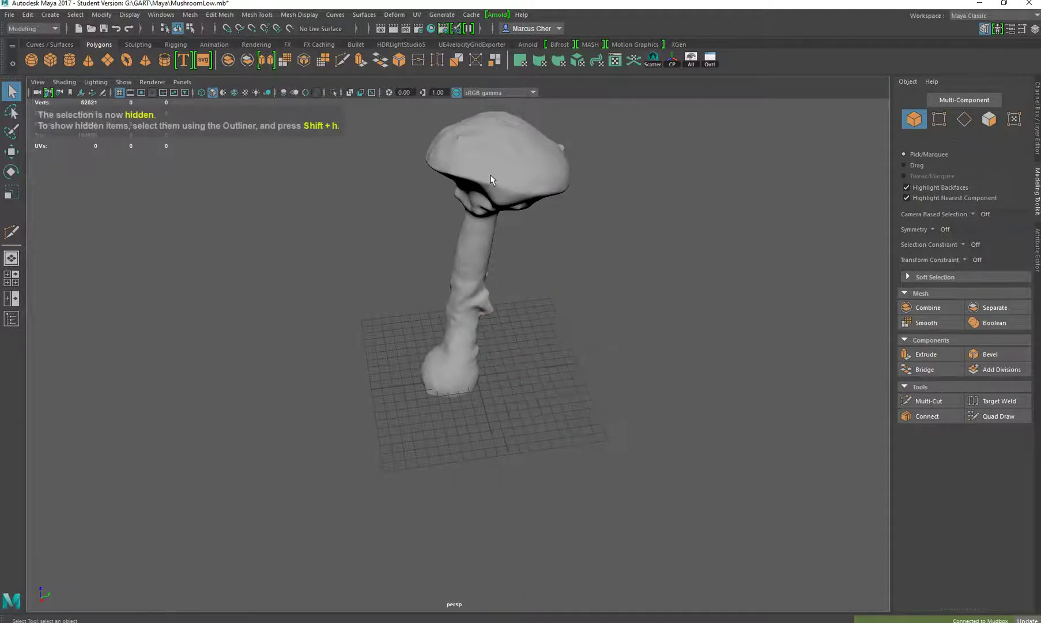
pyautogui.click(490, 174)
pyautogui.keyDown('alt'); pyautogui.moveTo(489, 175); pyautogui.dragTo(606, 138); pyautogui.keyUp('alt')
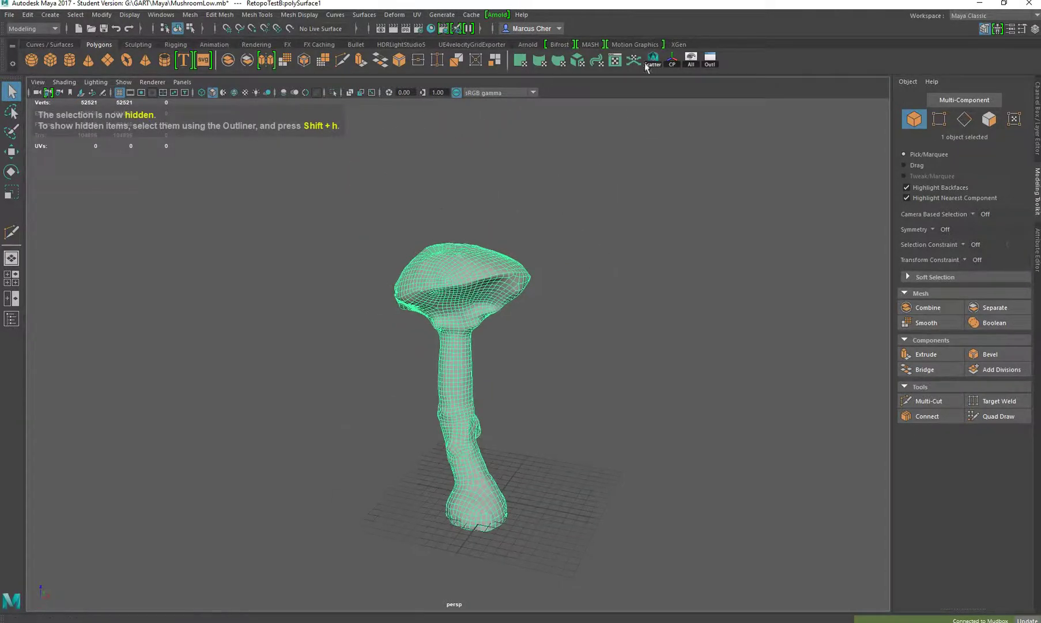
pyautogui.click(615, 60)
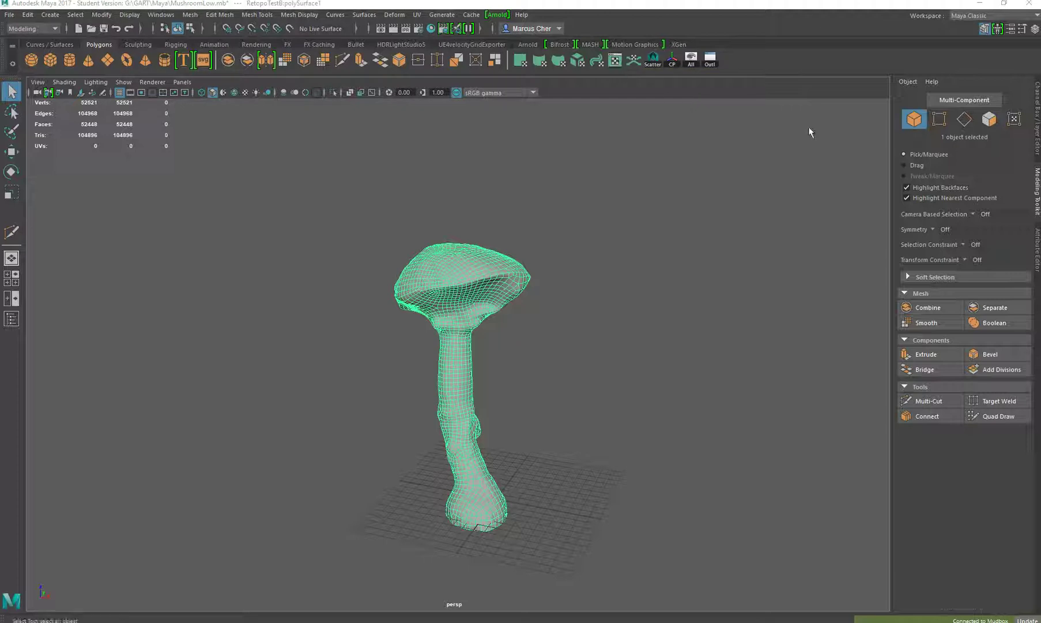
pyautogui.moveTo(860, 159); pyautogui.dragTo(448, 136)
pyautogui.moveTo(983, 264); pyautogui.dragTo(650, 265)
pyautogui.keyDown('alt'); pyautogui.moveTo(414, 289); pyautogui.dragTo(475, 314, button='middle'); pyautogui.keyUp('alt')
pyautogui.scroll(2, 495, 302)
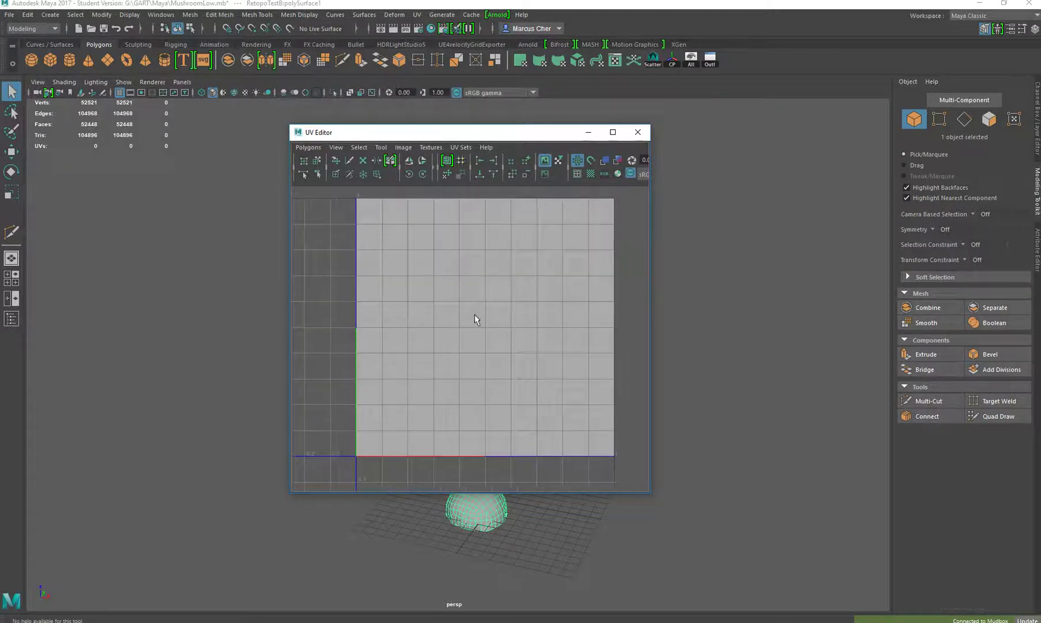
pyautogui.click(638, 132)
pyautogui.keyDown('alt'); pyautogui.moveTo(539, 234); pyautogui.dragTo(497, 291); pyautogui.keyUp('alt')
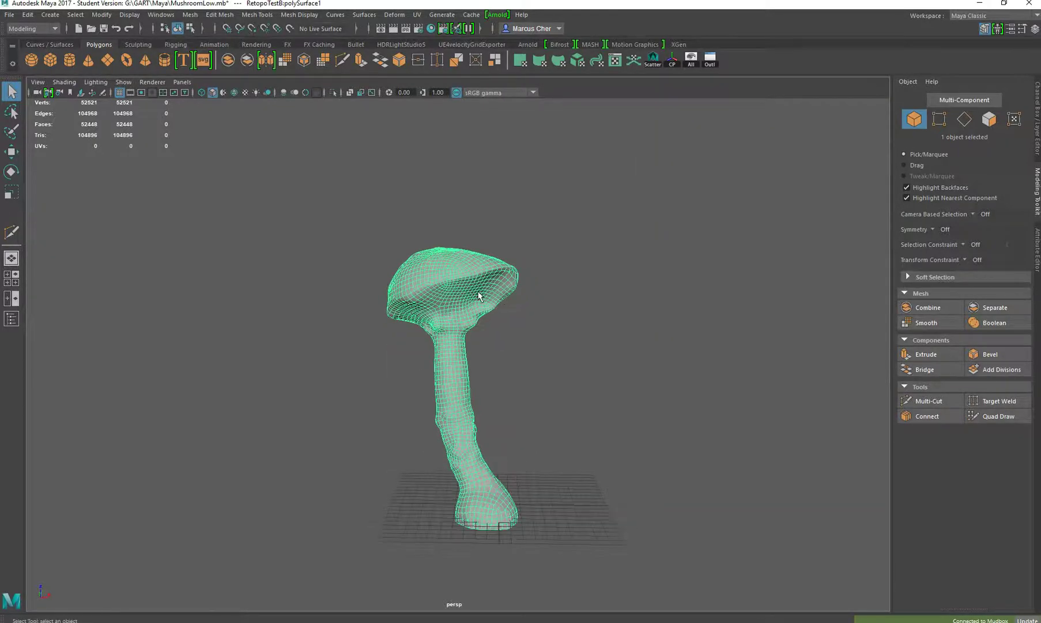
pyautogui.keyDown('alt'); pyautogui.moveTo(478, 294); pyautogui.dragTo(494, 344, button='right'); pyautogui.keyUp('alt')
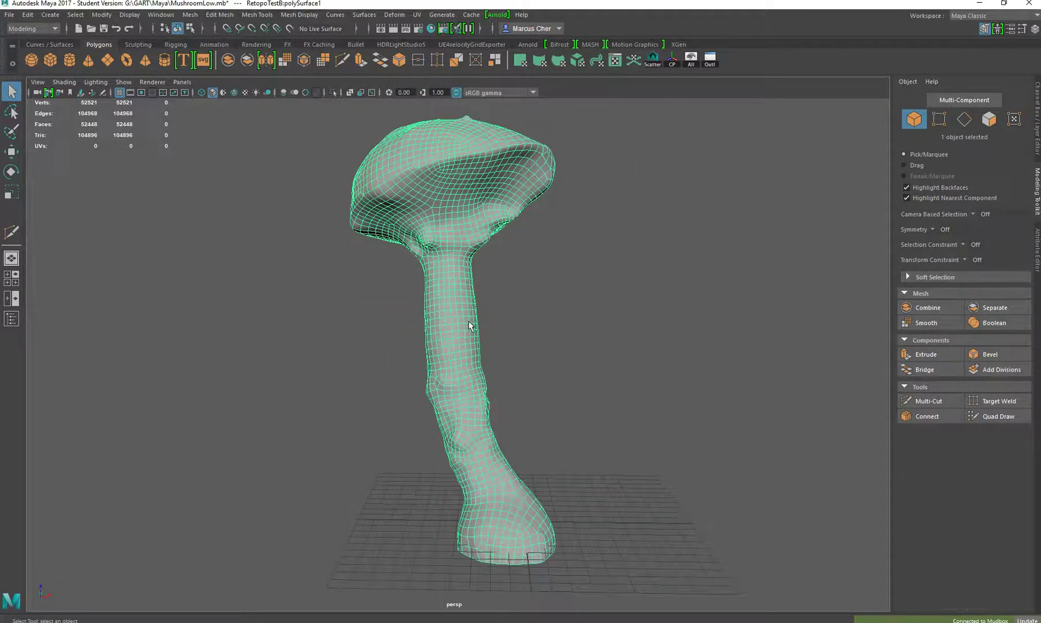
# In the side view, switch to object mode, tilt the mushroom and slide it along X.
pyautogui.press('space')
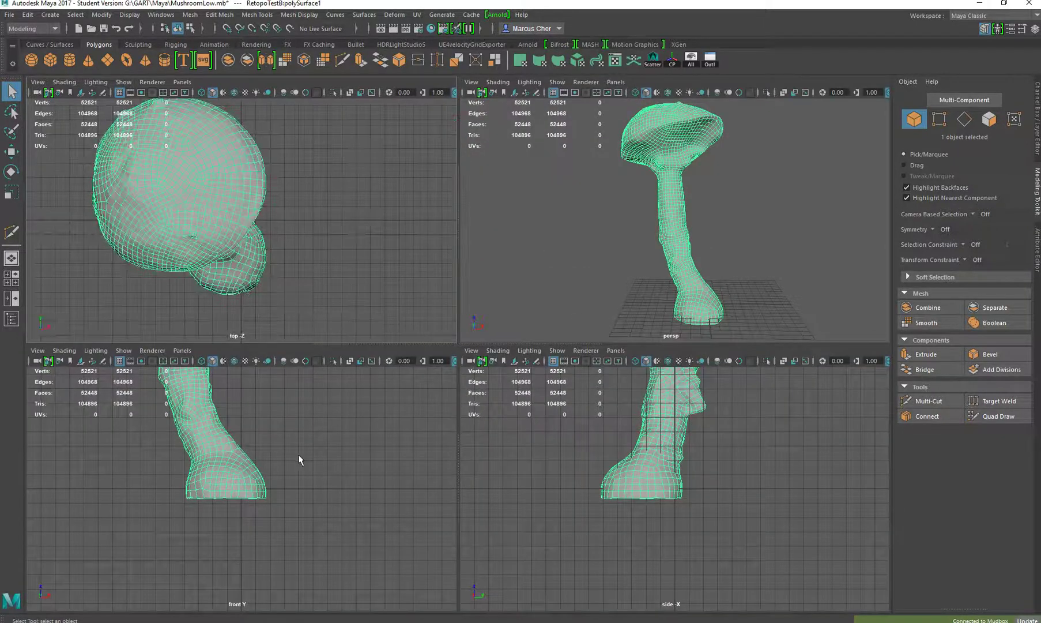
pyautogui.press('space')
pyautogui.scroll(5, 627, 418)
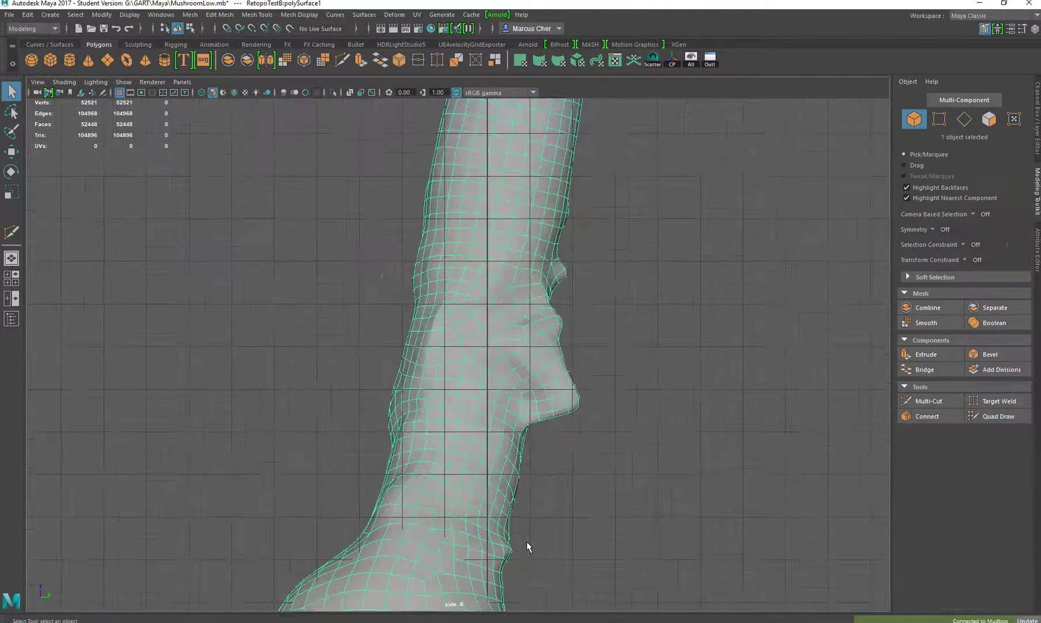
pyautogui.scroll(-5, 518, 508)
pyautogui.rightClick(484, 286)
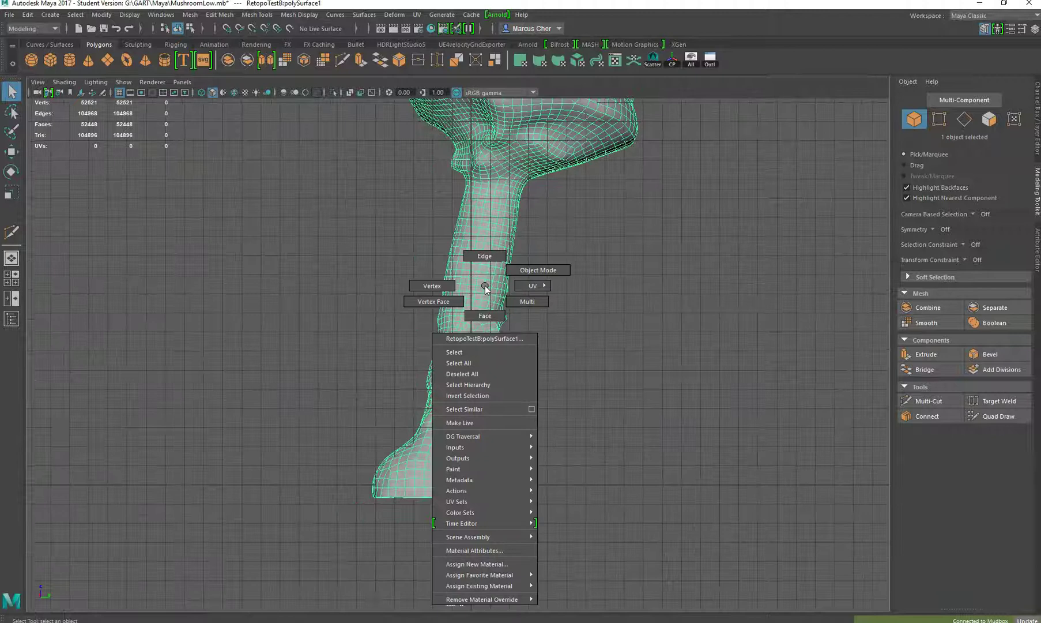
pyautogui.click(536, 268)
pyautogui.press('w')
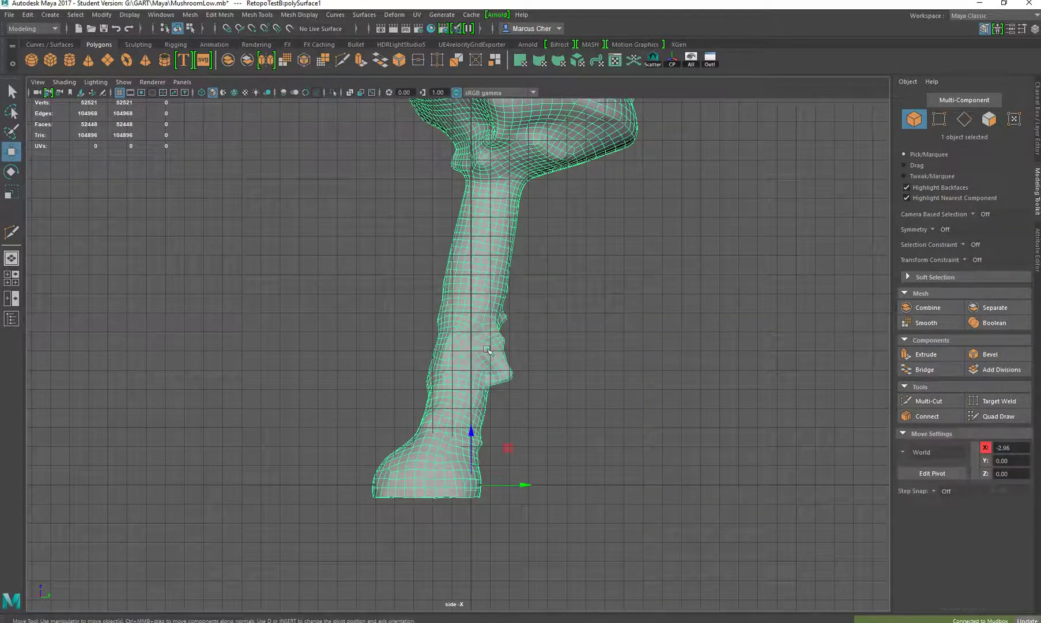
pyautogui.press('e')
pyautogui.moveTo(507, 451); pyautogui.dragTo(503, 441)
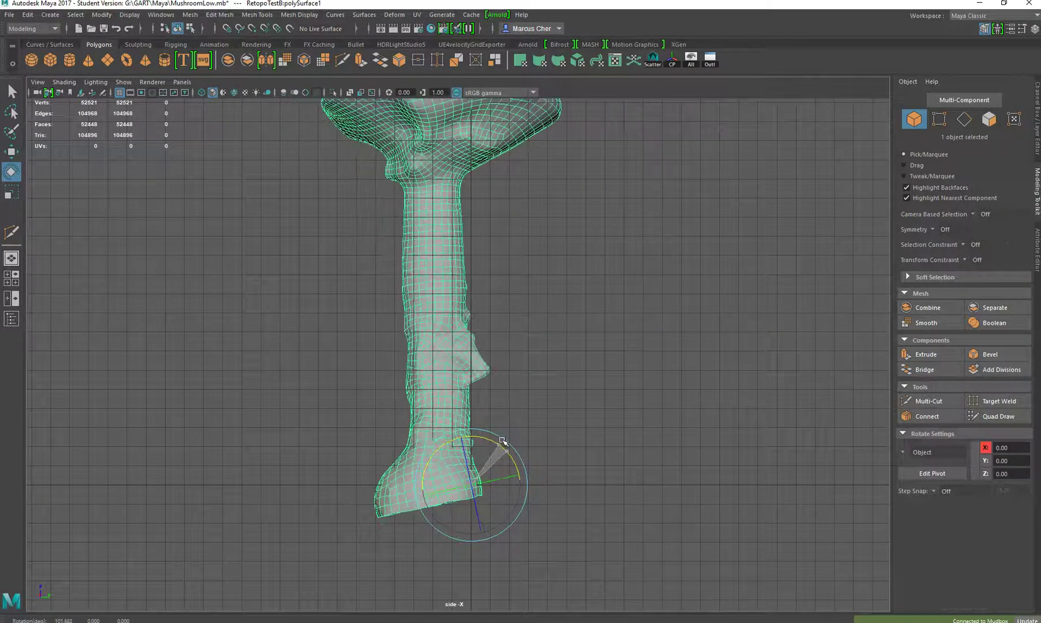
pyautogui.press('w')
pyautogui.moveTo(509, 486); pyautogui.dragTo(548, 490)
# In the front view, tilt the mushroom so the stem stands upright and nudge it along X.
pyautogui.press('space')
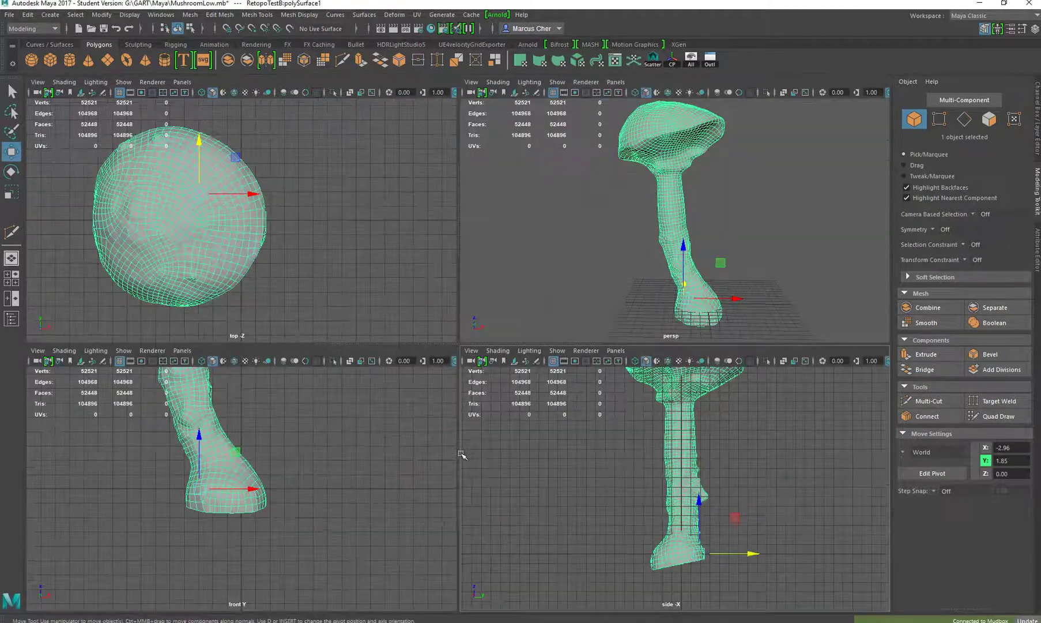
pyautogui.press('space')
pyautogui.press('e')
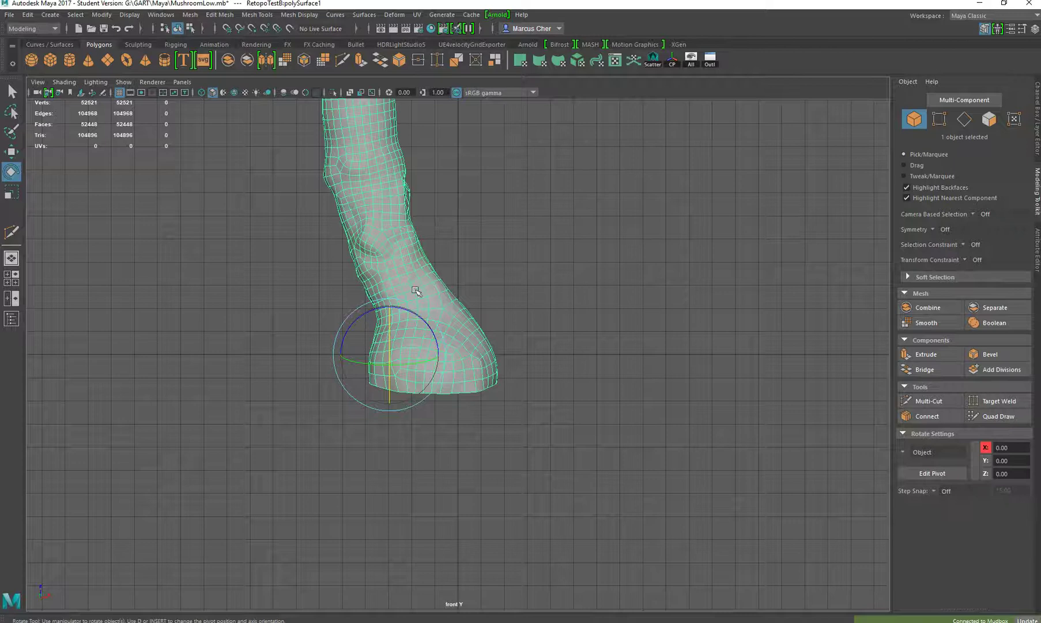
pyautogui.moveTo(415, 314)
pyautogui.mouseDown()
pyautogui.moveTo(431, 327)
pyautogui.moveTo(406, 329)
pyautogui.mouseUp()
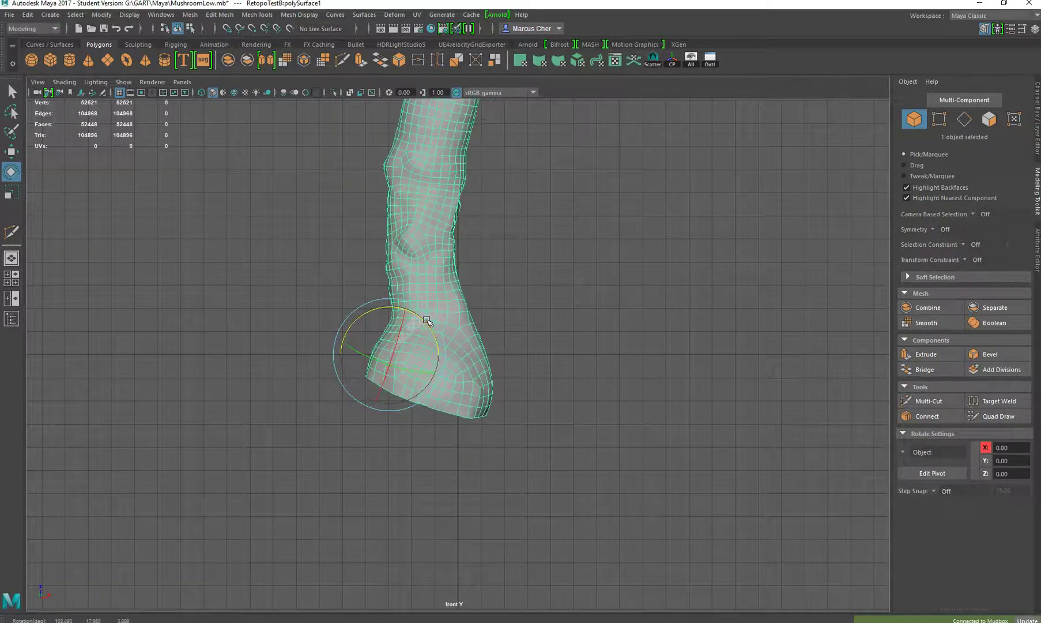
pyautogui.hotkey('ctrl', 'z')
pyautogui.scroll(-3, 514, 205)
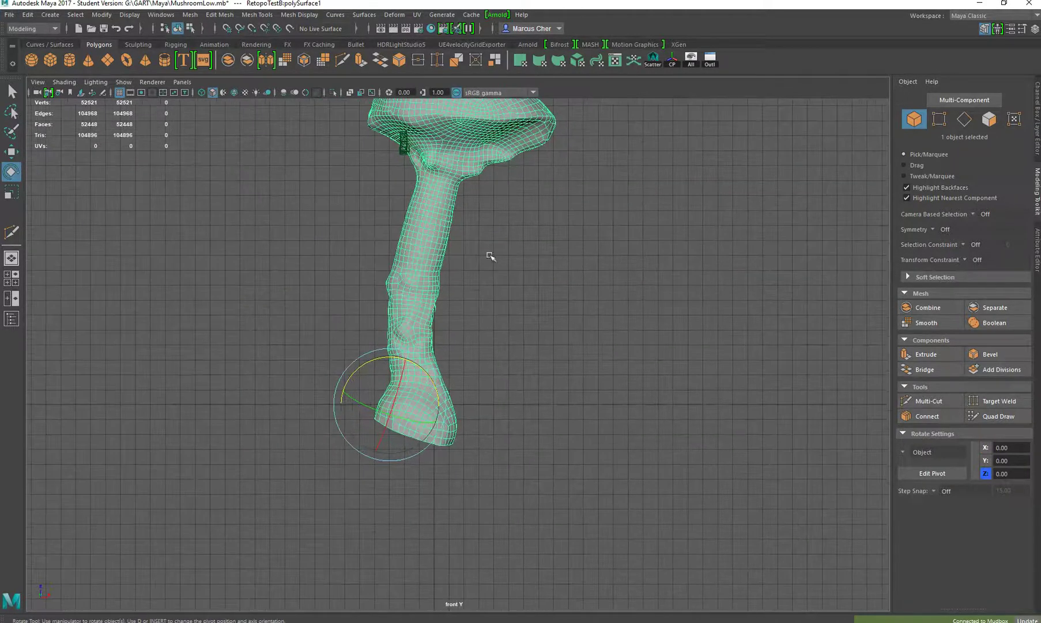
pyautogui.moveTo(426, 373); pyautogui.dragTo(422, 366)
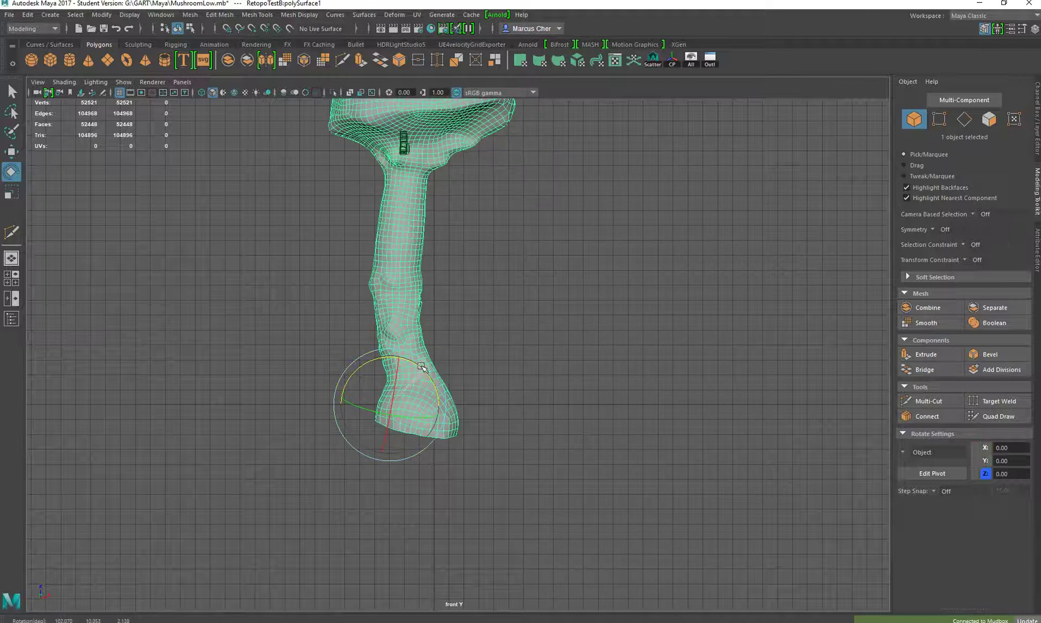
pyautogui.press('w')
pyautogui.moveTo(435, 407); pyautogui.dragTo(460, 411)
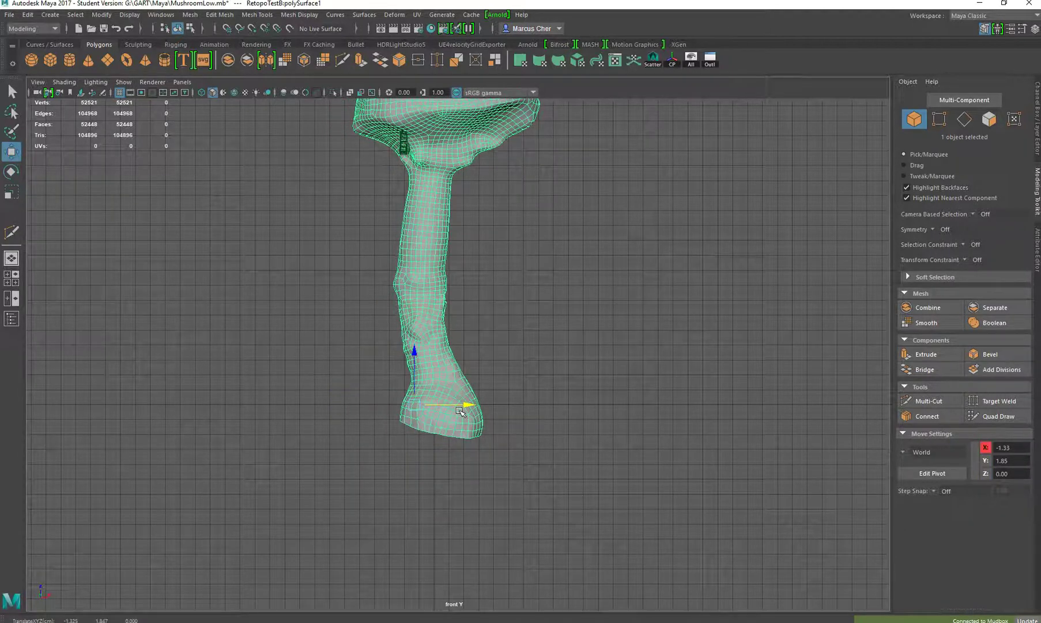
pyautogui.press('e')
pyautogui.moveTo(449, 369); pyautogui.dragTo(443, 365)
pyautogui.press('w')
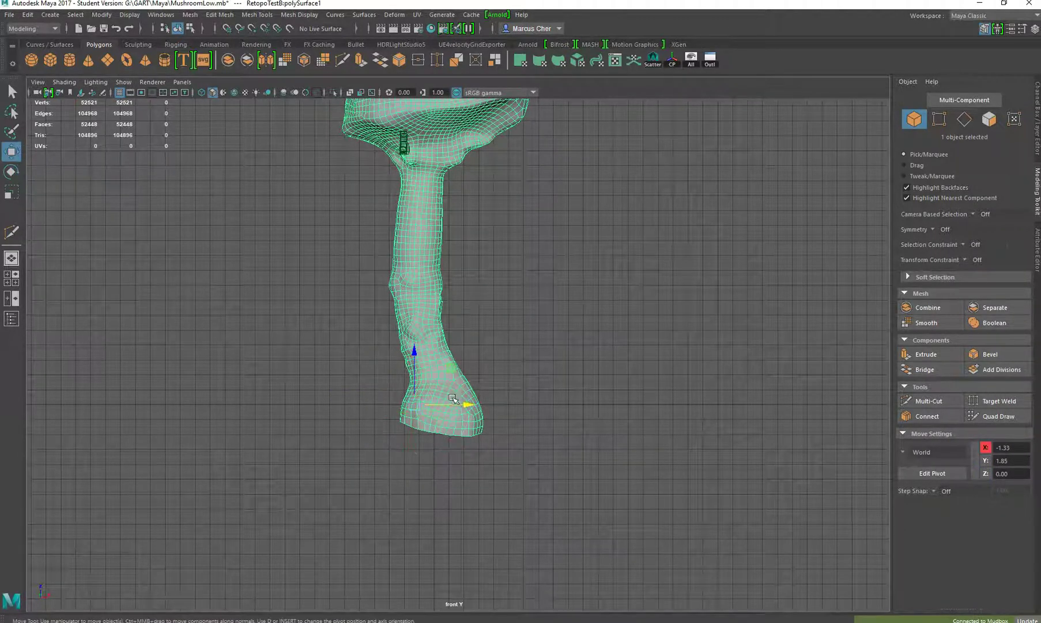
pyautogui.moveTo(464, 402); pyautogui.dragTo(461, 402)
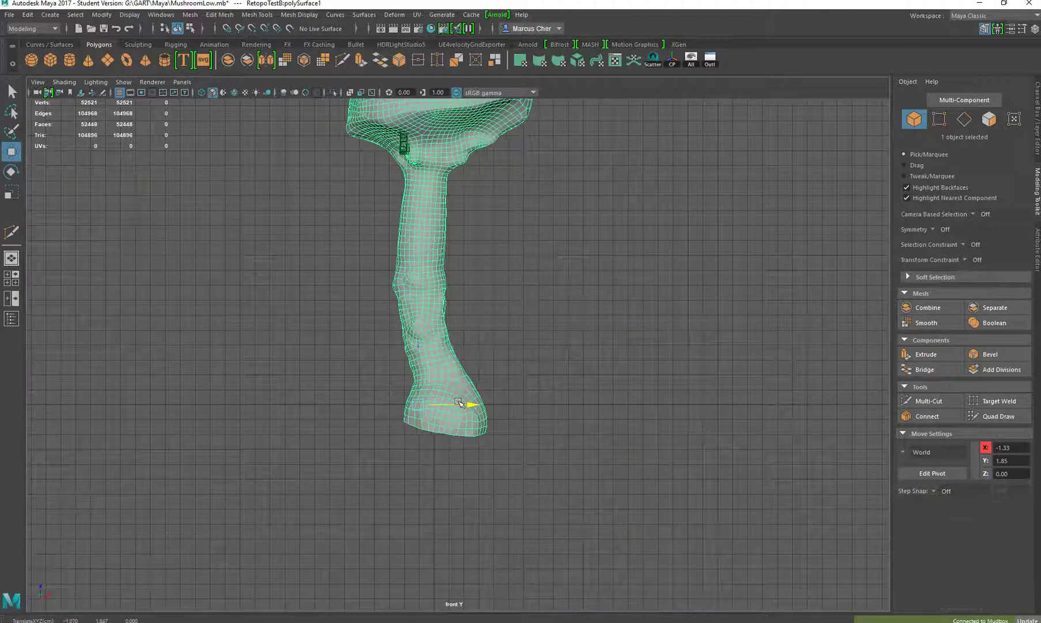
# Check the mushroom's new pose in the perspective and side views.
pyautogui.press('space')
pyautogui.press('space')
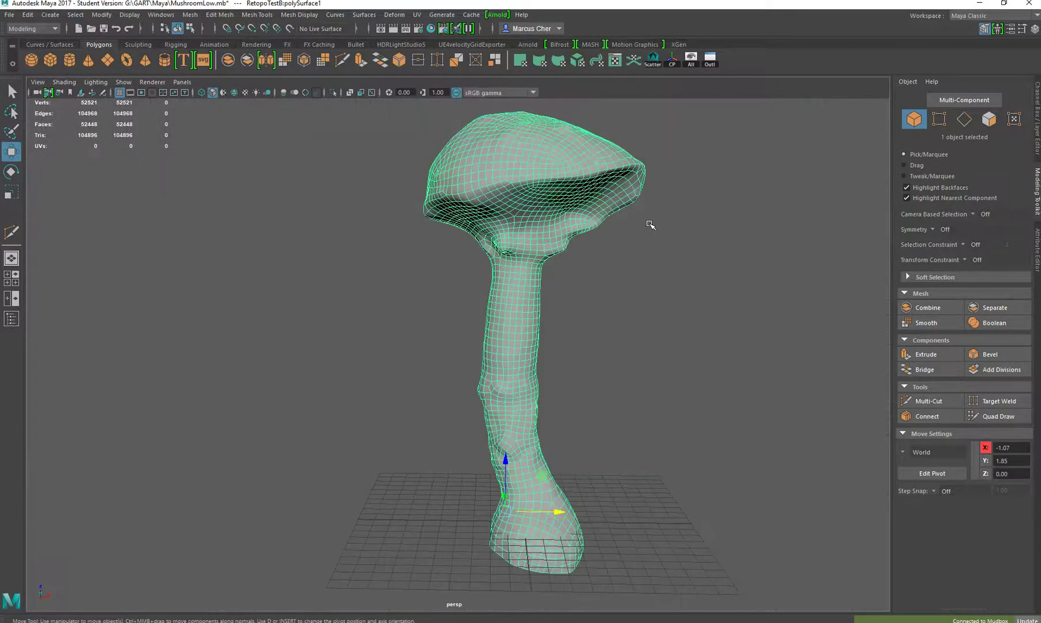
pyautogui.press('space')
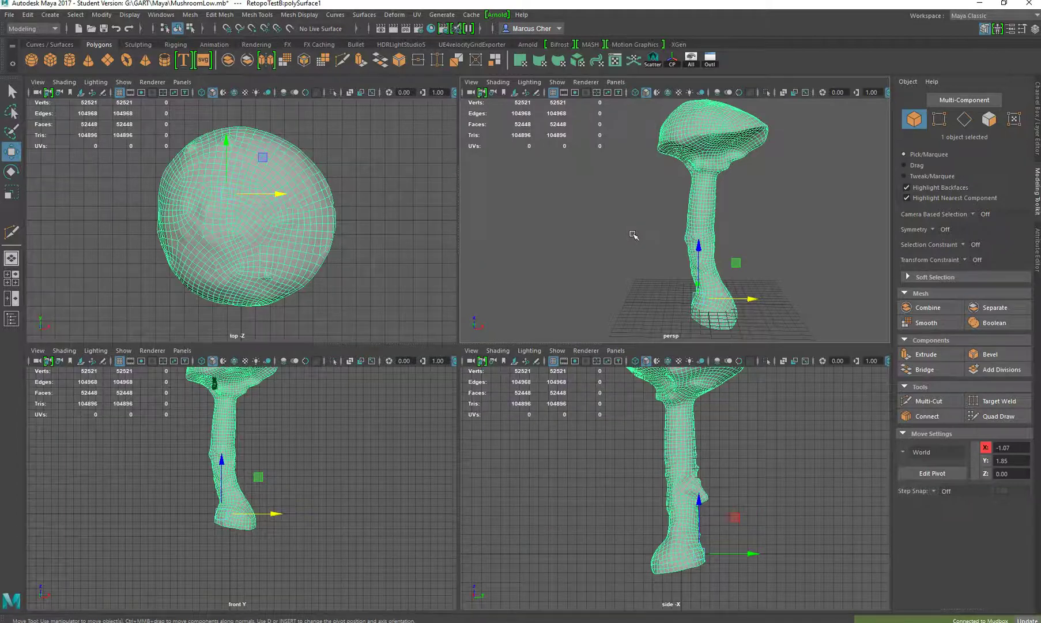
pyautogui.press('space')
pyautogui.scroll(4, 556, 399)
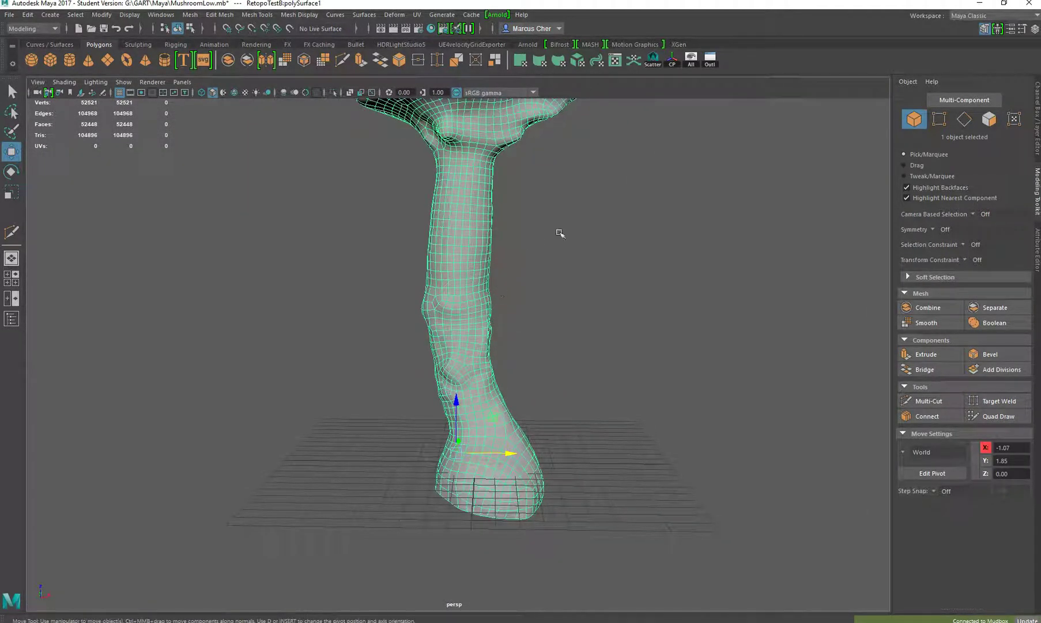
pyautogui.press('space')
pyautogui.press('space')
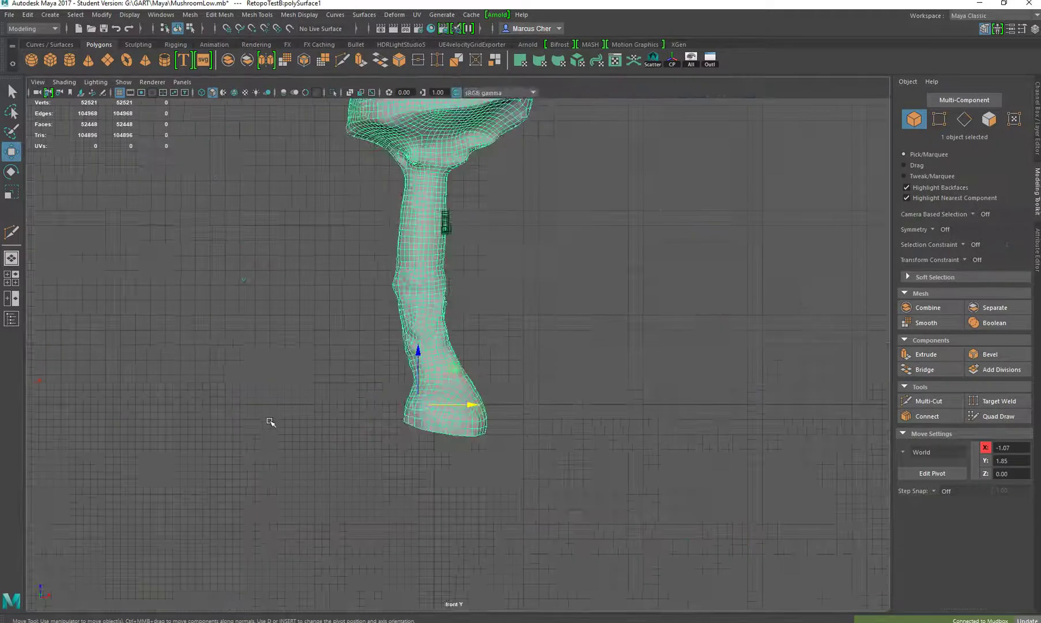
pyautogui.press('space')
pyautogui.press('space')
pyautogui.scroll(1, 543, 276)
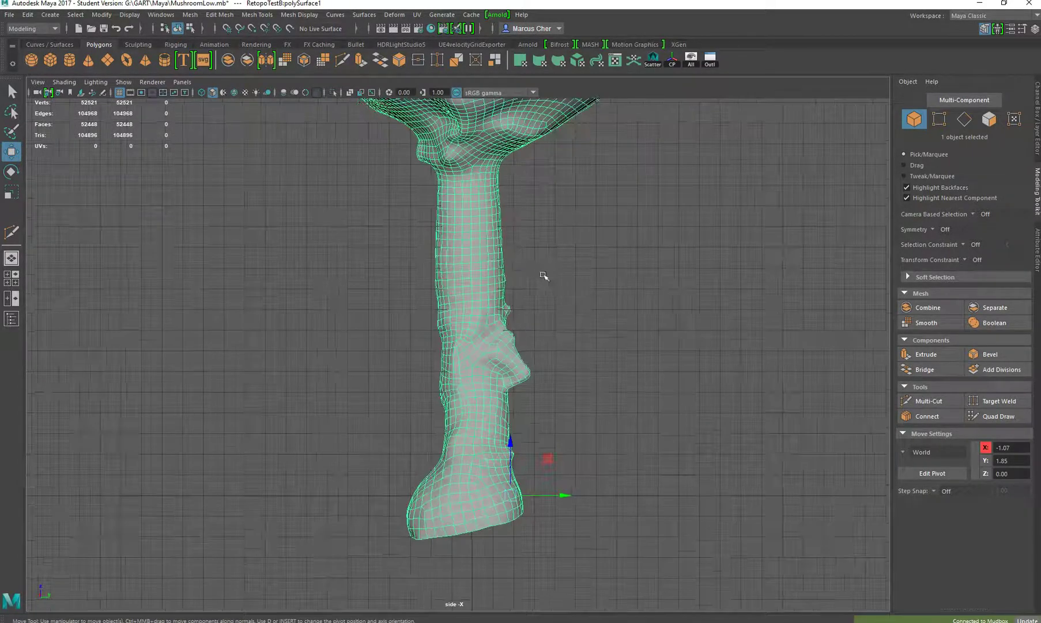
pyautogui.scroll(1, 538, 268)
# Switch to face mode and marquee-select the mushroom's stem faces.
pyautogui.moveTo(580, 242); pyautogui.dragTo(583, 262, button='right')
pyautogui.moveTo(612, 239); pyautogui.dragTo(365, 577)
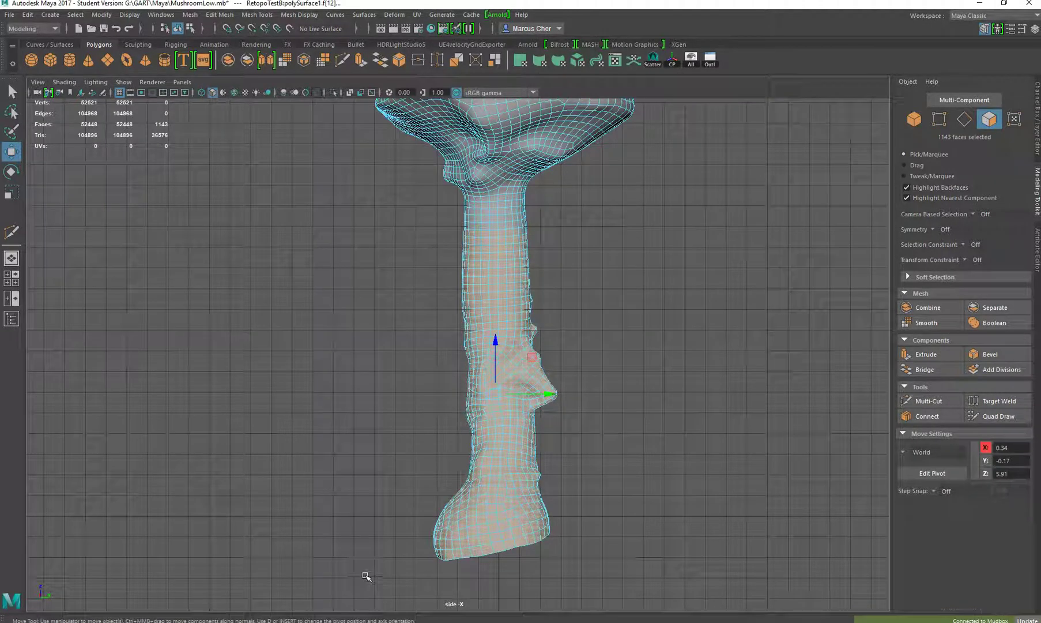
pyautogui.click(629, 221)
pyautogui.moveTo(692, 220); pyautogui.dragTo(321, 587)
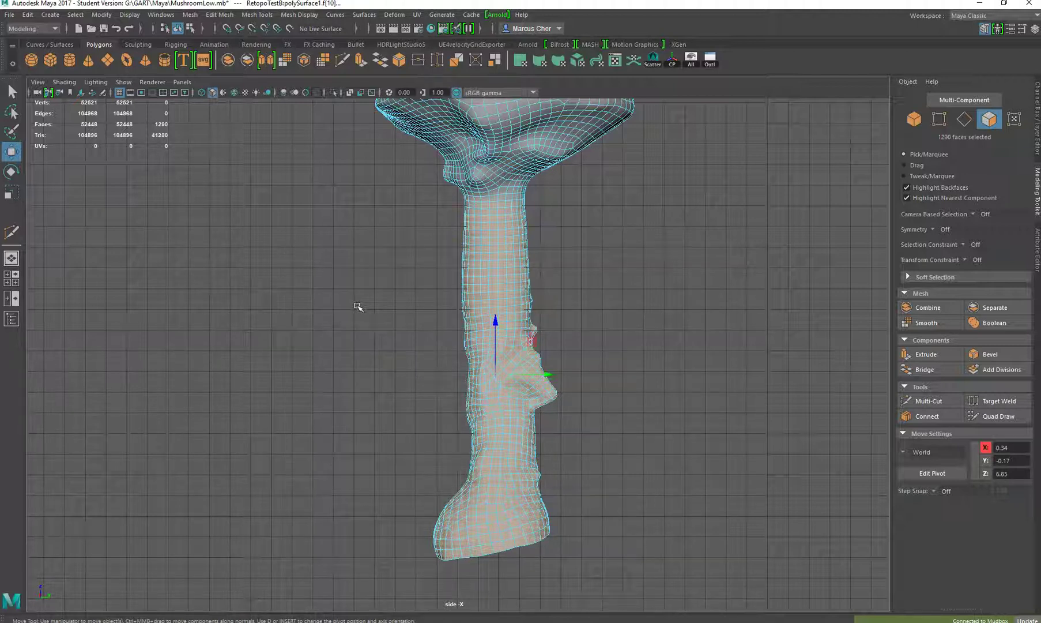
# In the perspective view, add the top row of stem faces under the cap to the selection.
pyautogui.press('space')
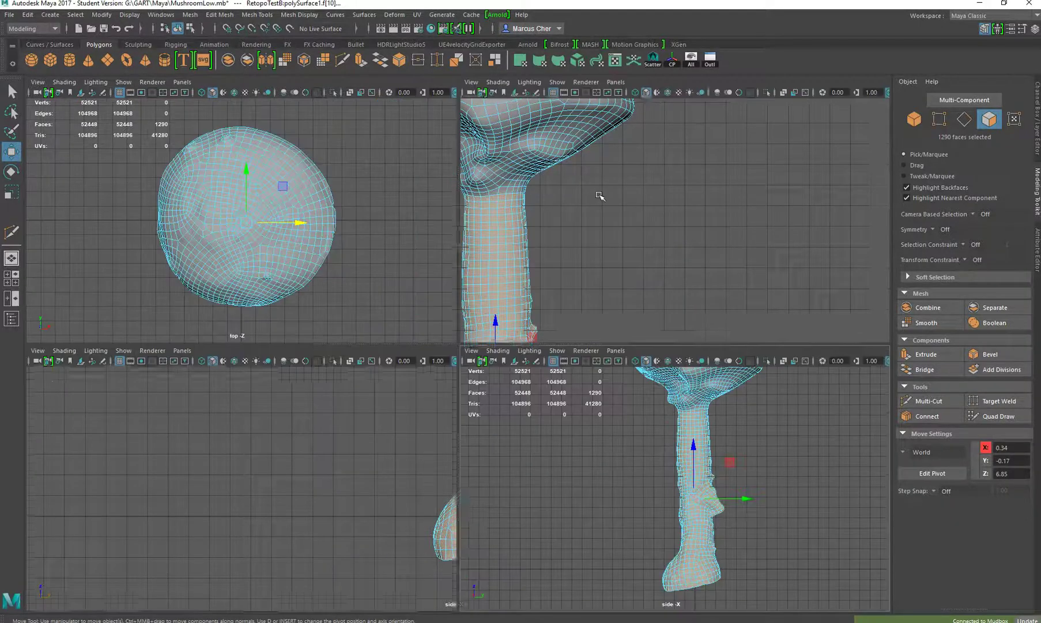
pyautogui.press('space')
pyautogui.keyDown('alt'); pyautogui.moveTo(738, 198); pyautogui.dragTo(335, 202); pyautogui.keyUp('alt')
pyautogui.keyDown('alt'); pyautogui.moveTo(335, 202); pyautogui.dragTo(438, 398, button='right'); pyautogui.keyUp('alt')
pyautogui.keyDown('alt'); pyautogui.moveTo(438, 398); pyautogui.dragTo(410, 397, button='middle'); pyautogui.keyUp('alt')
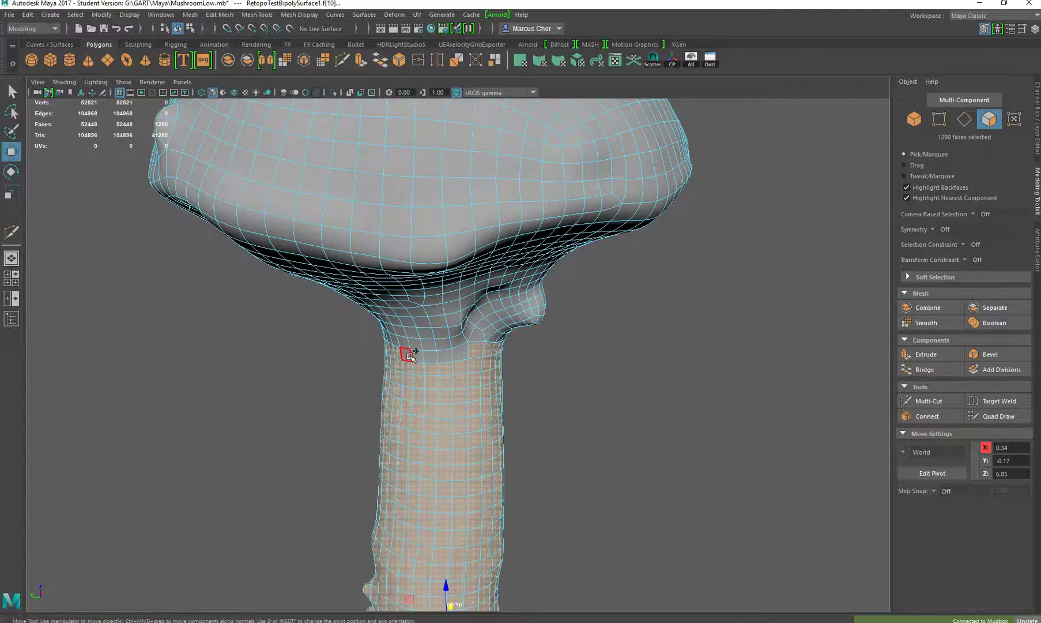
pyautogui.keyDown('shift'); pyautogui.click(456, 357); pyautogui.keyUp('shift')
pyautogui.keyDown('alt'); pyautogui.moveTo(457, 357); pyautogui.dragTo(488, 406, button='right'); pyautogui.keyUp('alt')
pyautogui.keyDown('alt'); pyautogui.moveTo(488, 407); pyautogui.dragTo(546, 404); pyautogui.keyUp('alt')
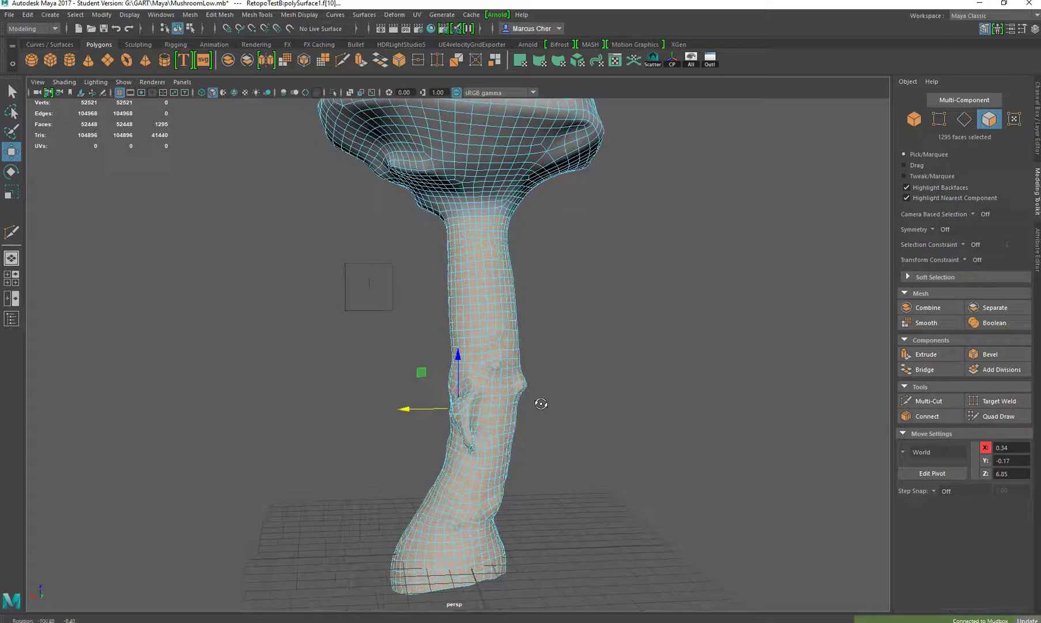
# Cylindrically map the stem faces, rotated 90 in X, swept 360 and stretched to 18.404 tall.
pyautogui.click(540, 61)
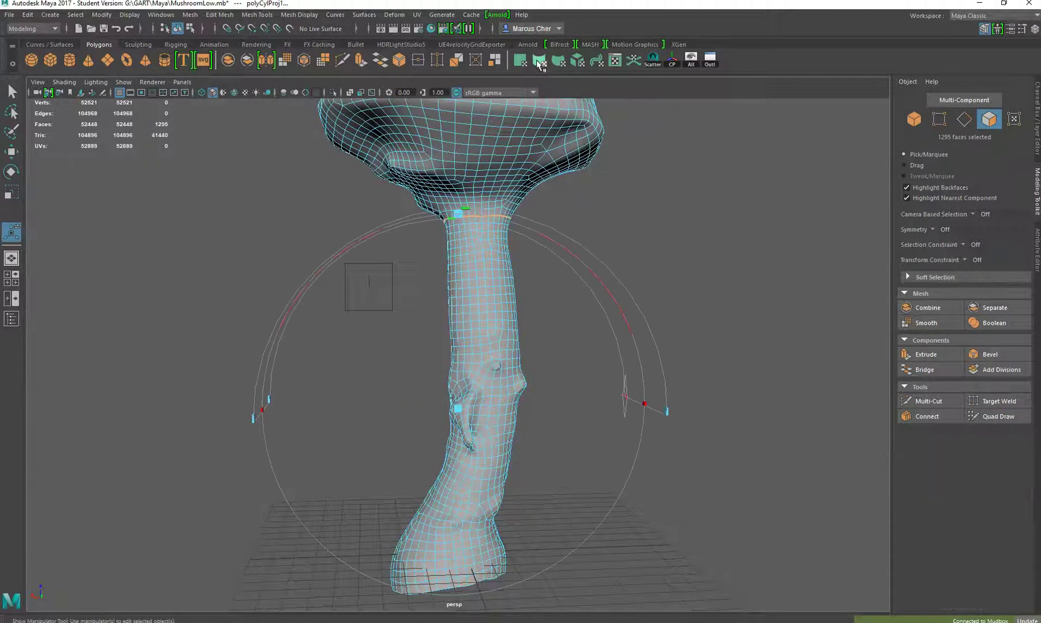
pyautogui.click(1037, 131)
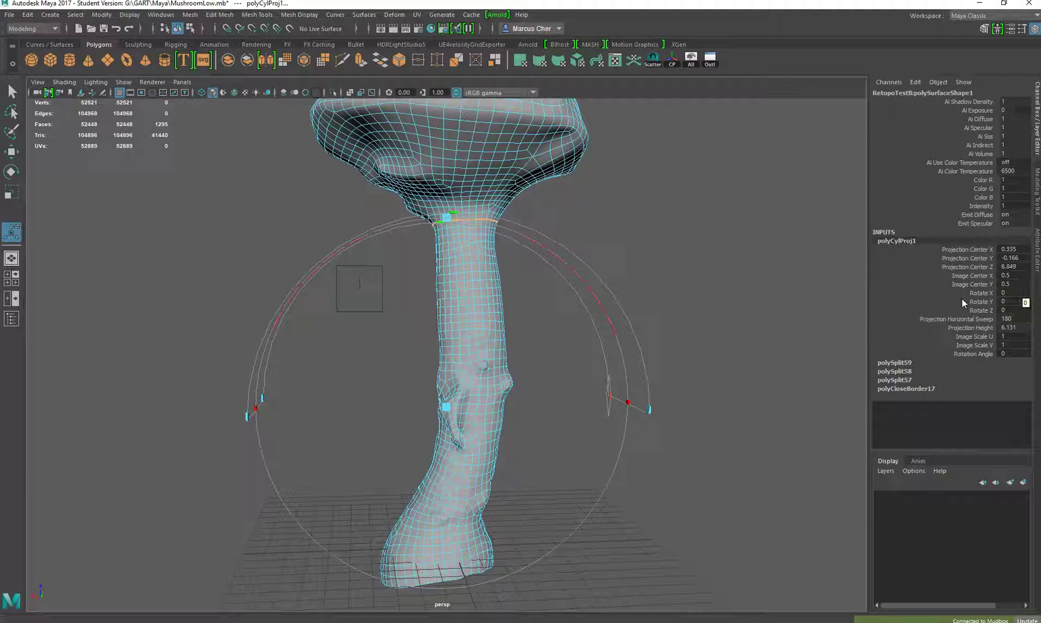
pyautogui.click(1009, 292)
pyautogui.write('90')
pyautogui.press('Return')
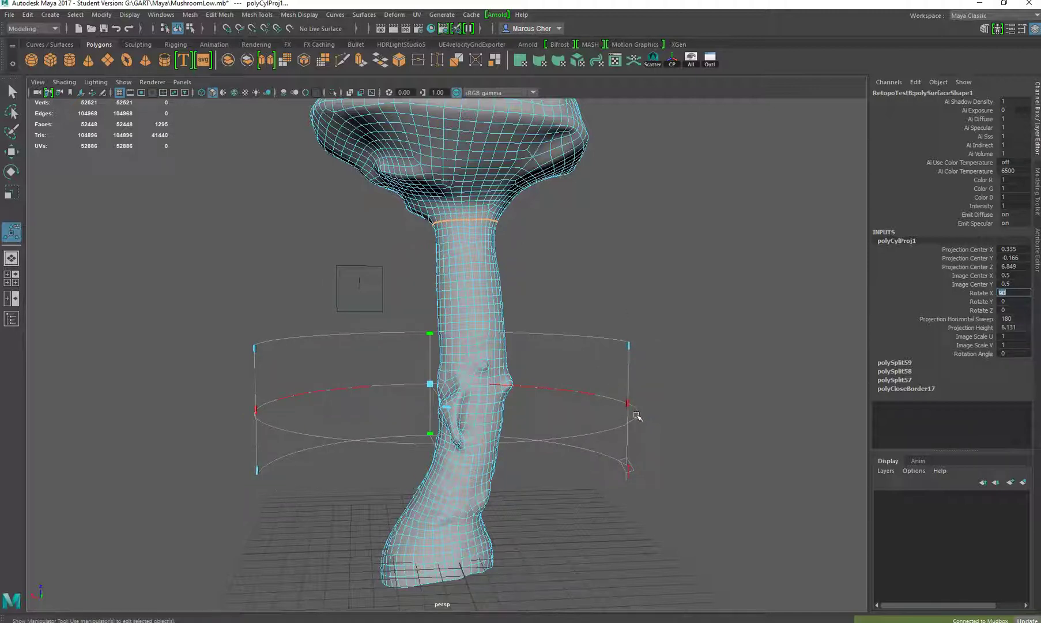
pyautogui.moveTo(632, 408); pyautogui.dragTo(361, 454)
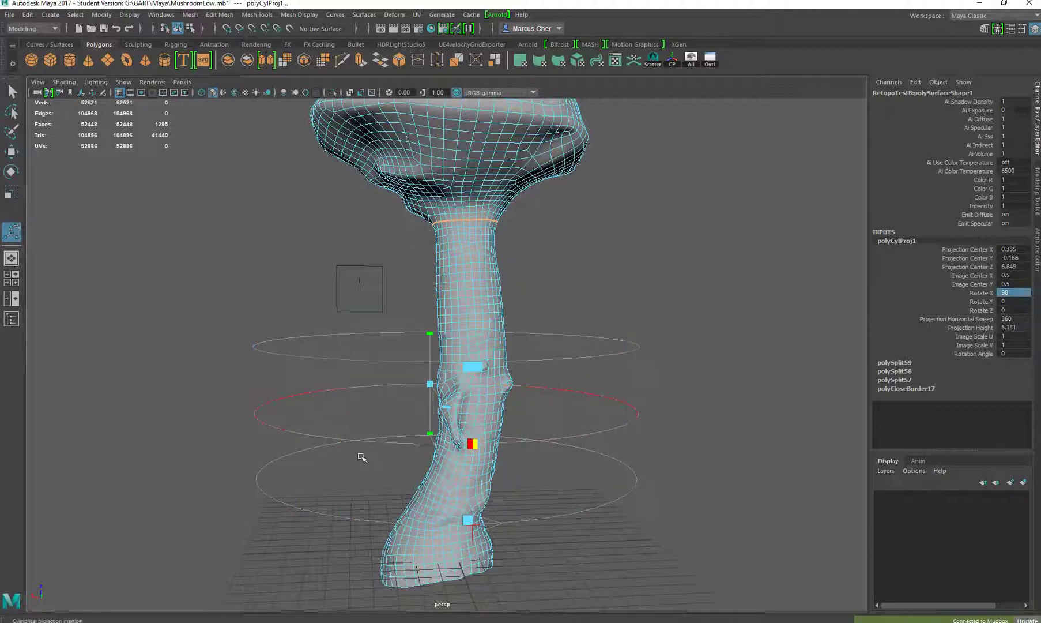
pyautogui.moveTo(430, 333); pyautogui.dragTo(496, 259)
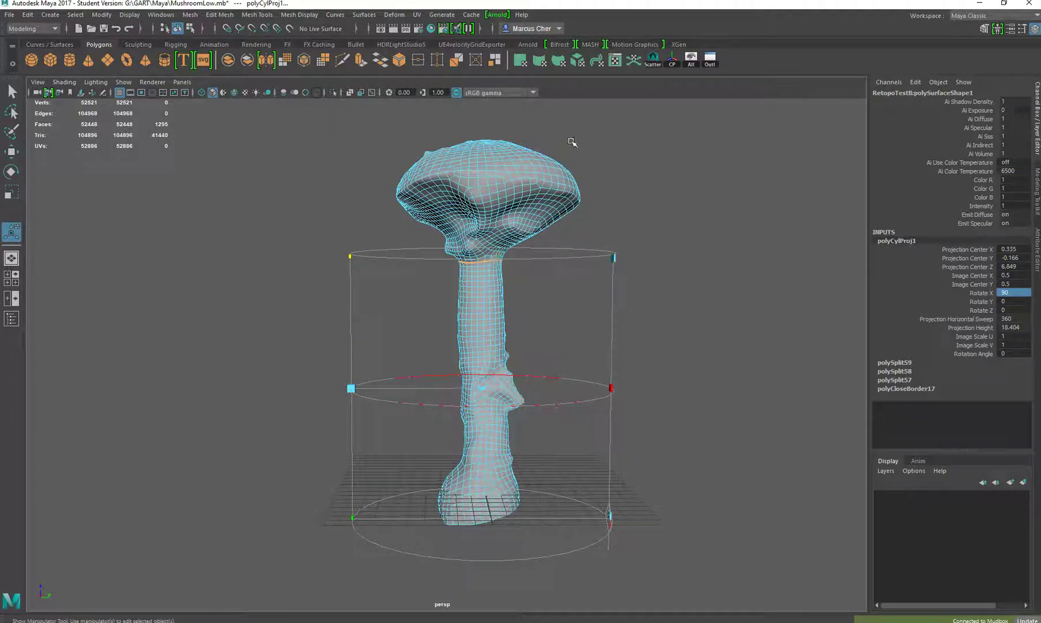
# In the UV Editor, move the stem shell right of the 0–1 square, then reselect the mushroom.
pyautogui.click(615, 60)
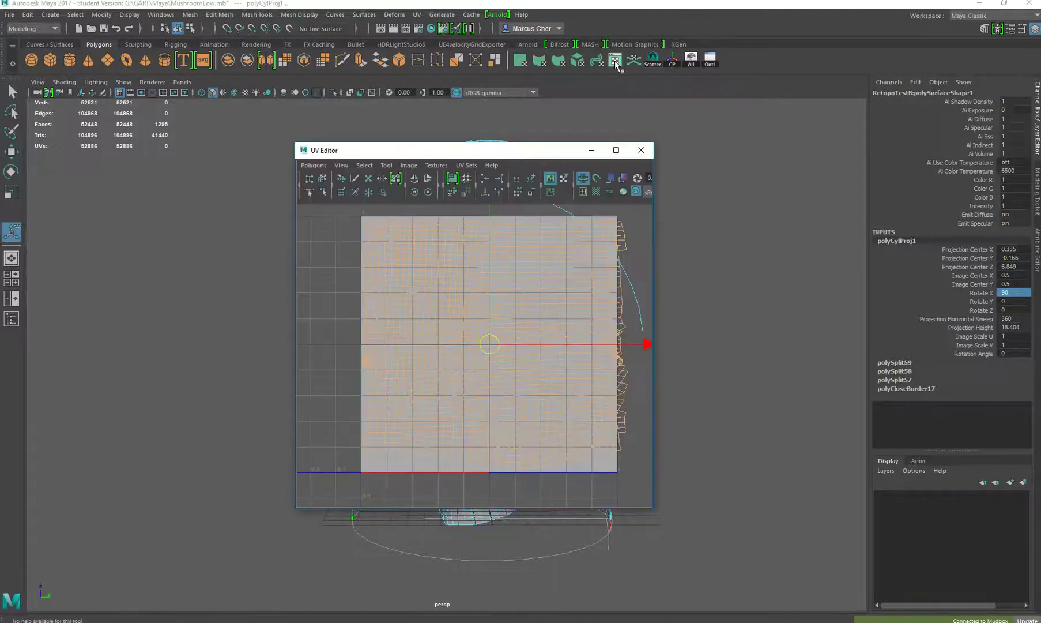
pyautogui.scroll(-5, 532, 237)
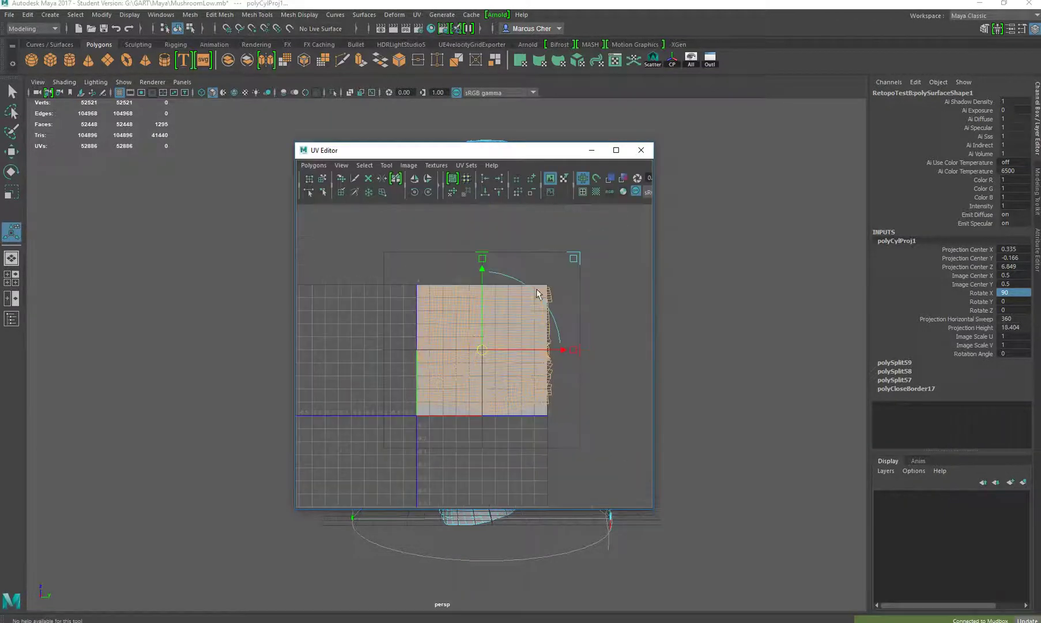
pyautogui.moveTo(557, 350); pyautogui.dragTo(778, 348)
pyautogui.click(748, 306)
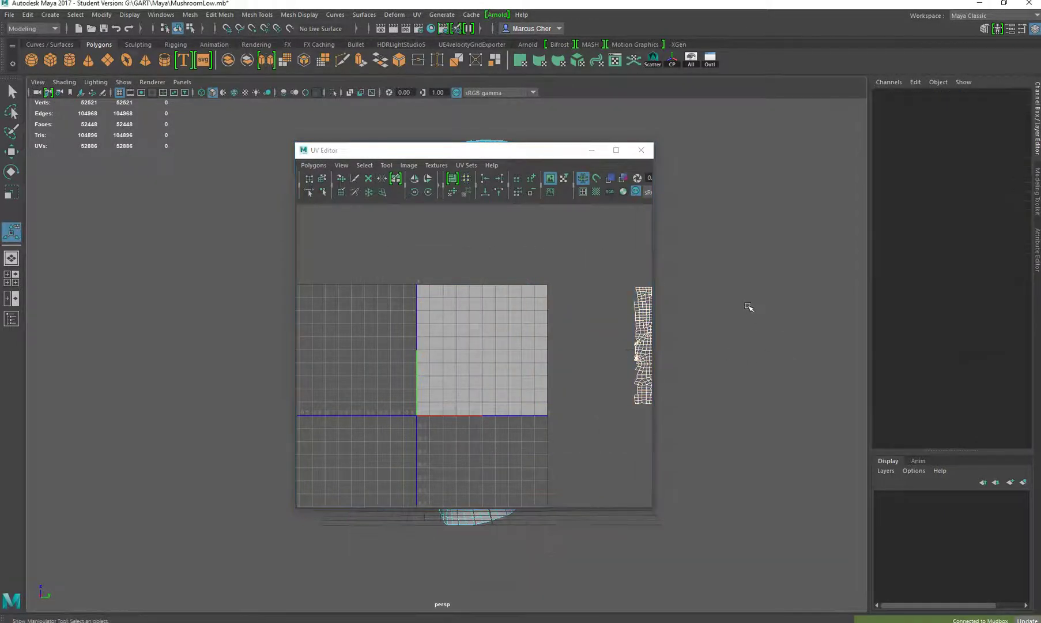
pyautogui.click(641, 150)
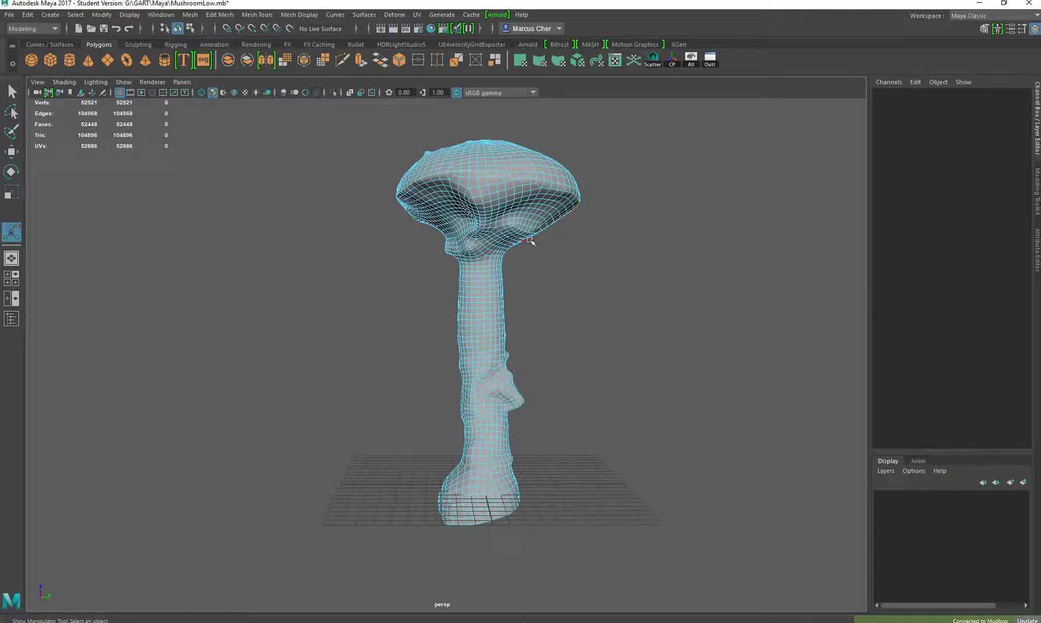
pyautogui.click(510, 320)
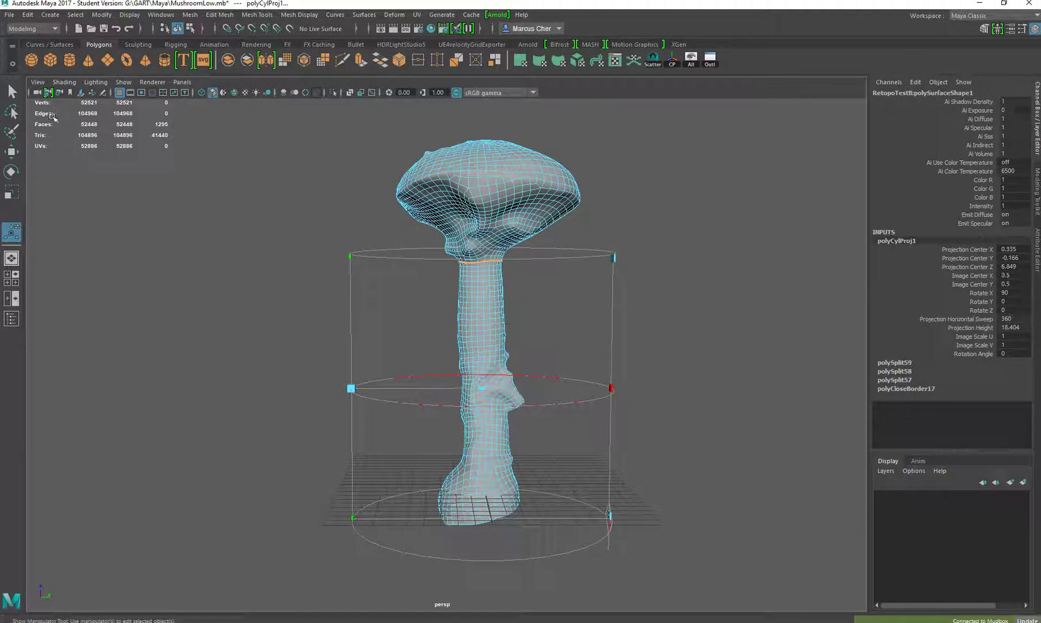
pyautogui.click(12, 93)
# Box-select the faces covering the top of the mushroom cap.
pyautogui.keyDown('alt'); pyautogui.moveTo(468, 195); pyautogui.dragTo(456, 193); pyautogui.keyUp('alt')
pyautogui.moveTo(348, 134); pyautogui.dragTo(625, 578)
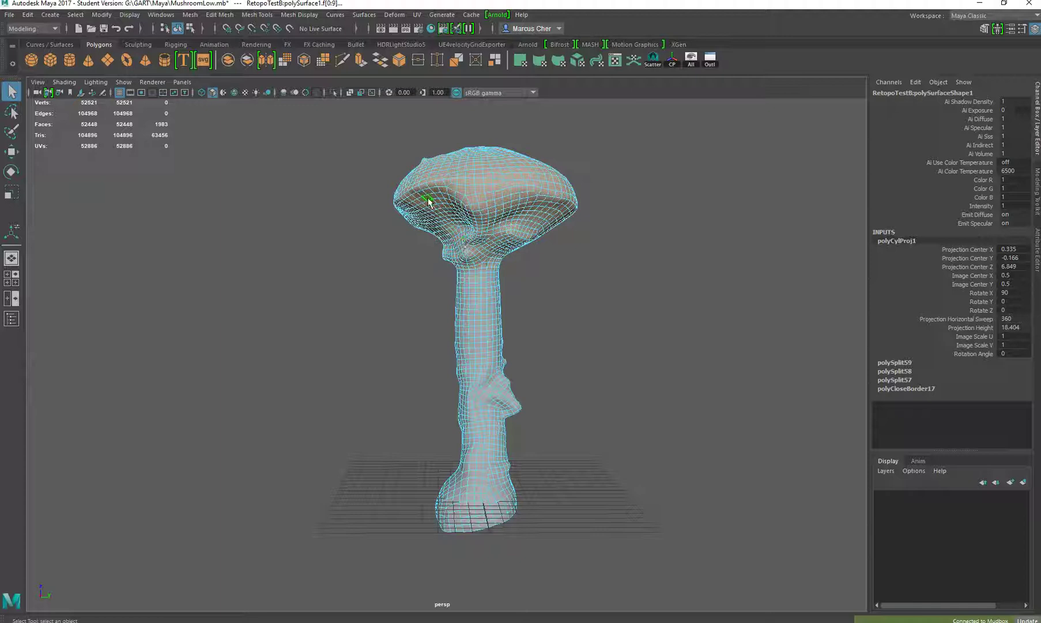
pyautogui.keyDown('alt'); pyautogui.moveTo(584, 161); pyautogui.dragTo(504, 236); pyautogui.keyUp('alt')
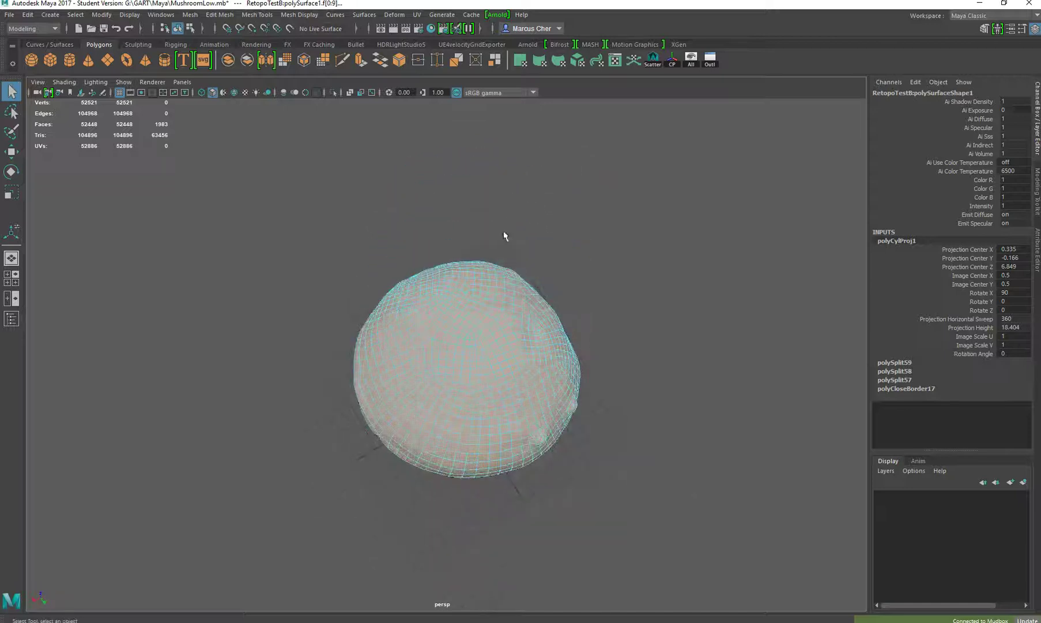
# Maximise the top view, reselect the mushroom mesh and switch to the Paint Selection tool.
pyautogui.press('space')
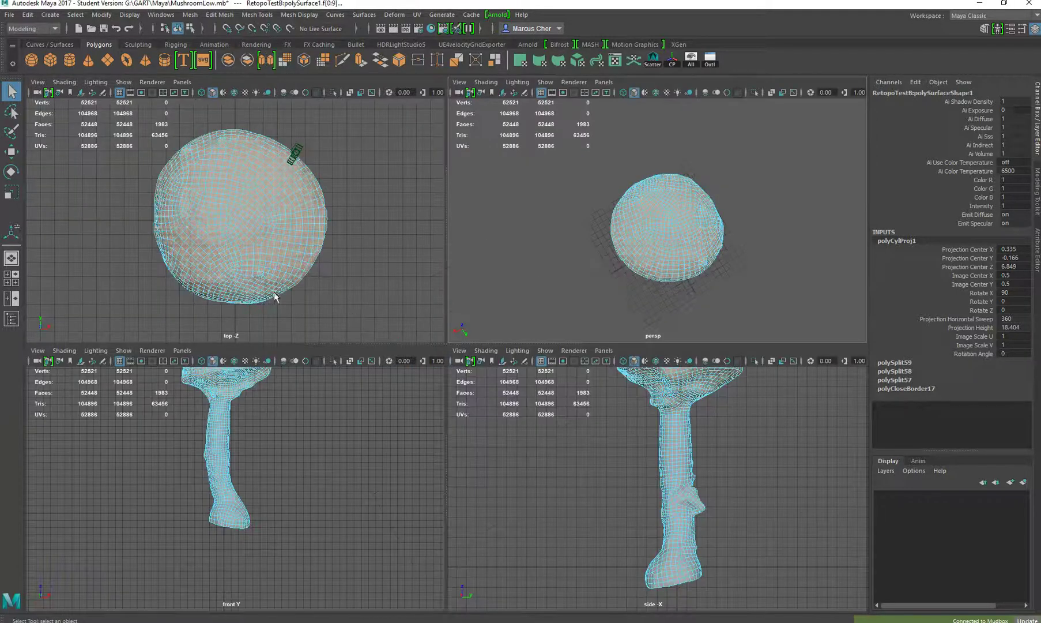
pyautogui.press('space')
pyautogui.click(602, 178)
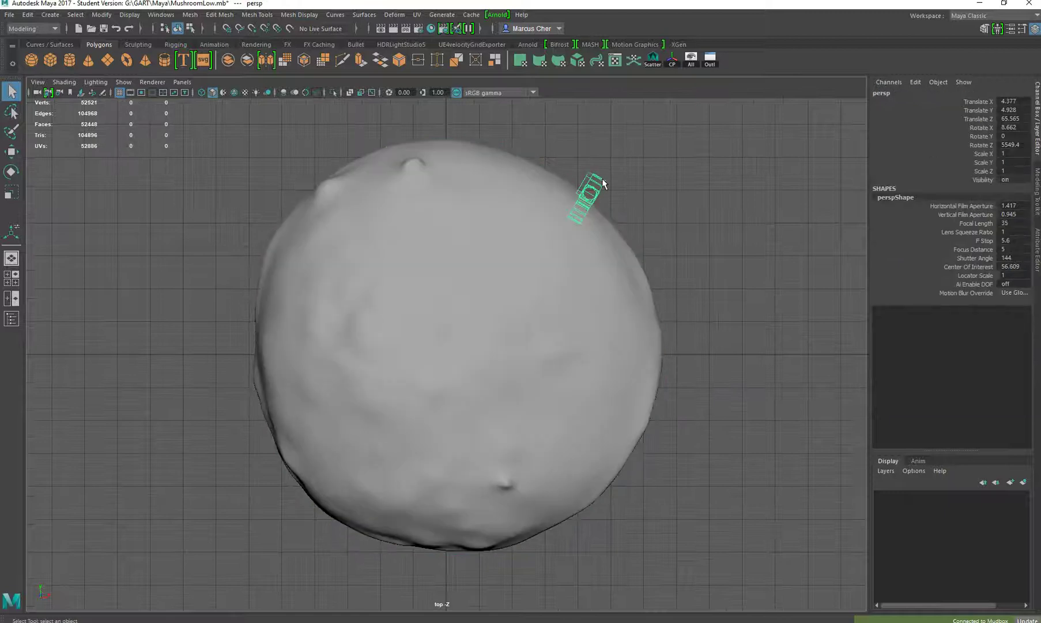
pyautogui.press('w')
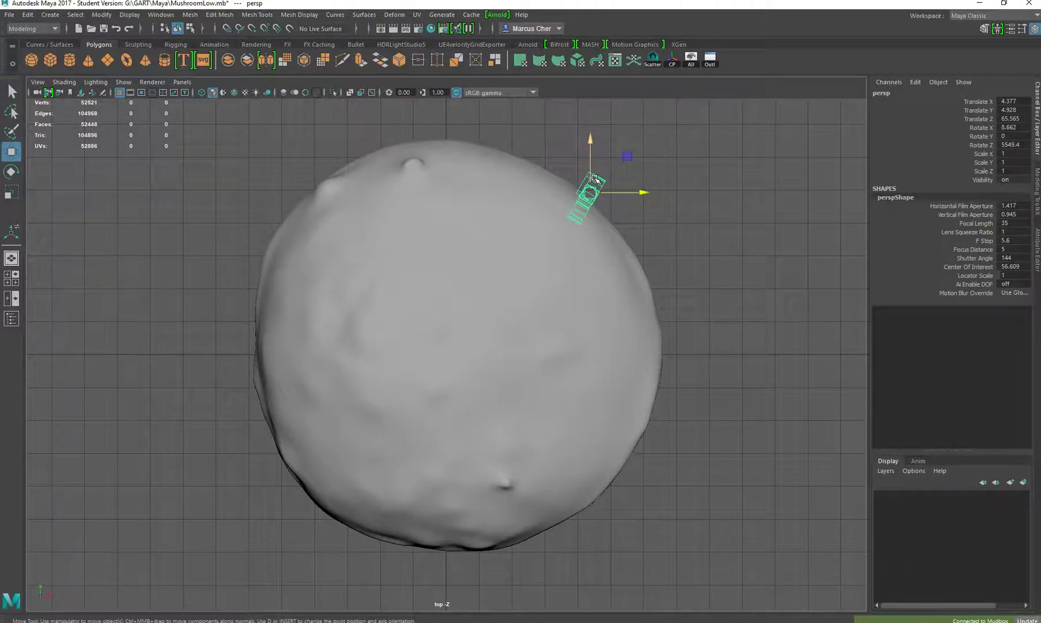
pyautogui.click(577, 189)
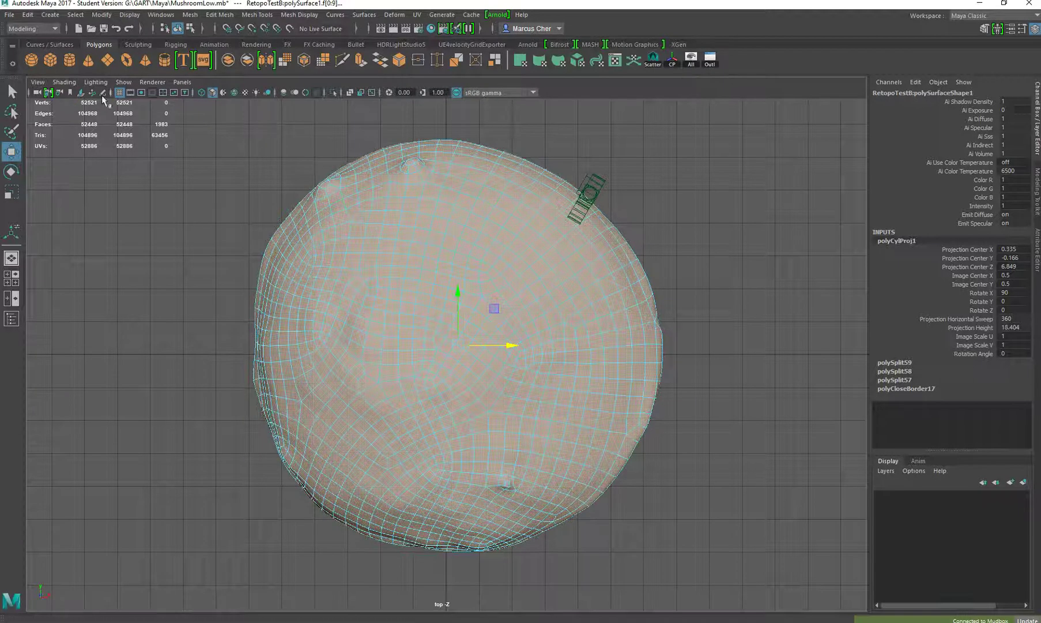
pyautogui.click(11, 132)
# Set the Paint Selection Tool to Unselect and paint out faces across the cap's centre and left.
pyautogui.doubleClick(12, 133)
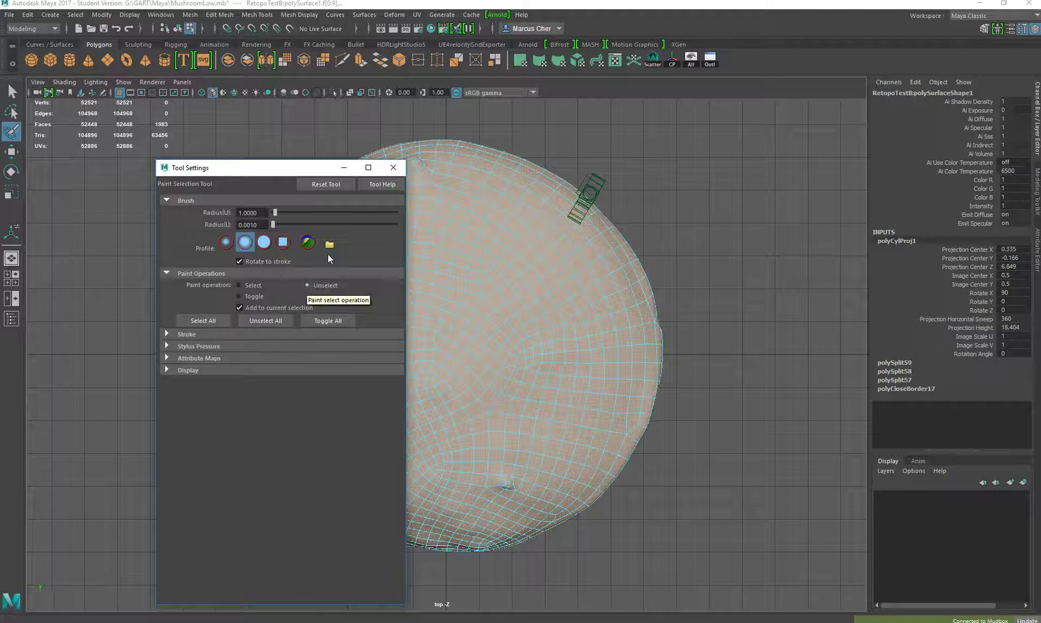
pyautogui.click(393, 167)
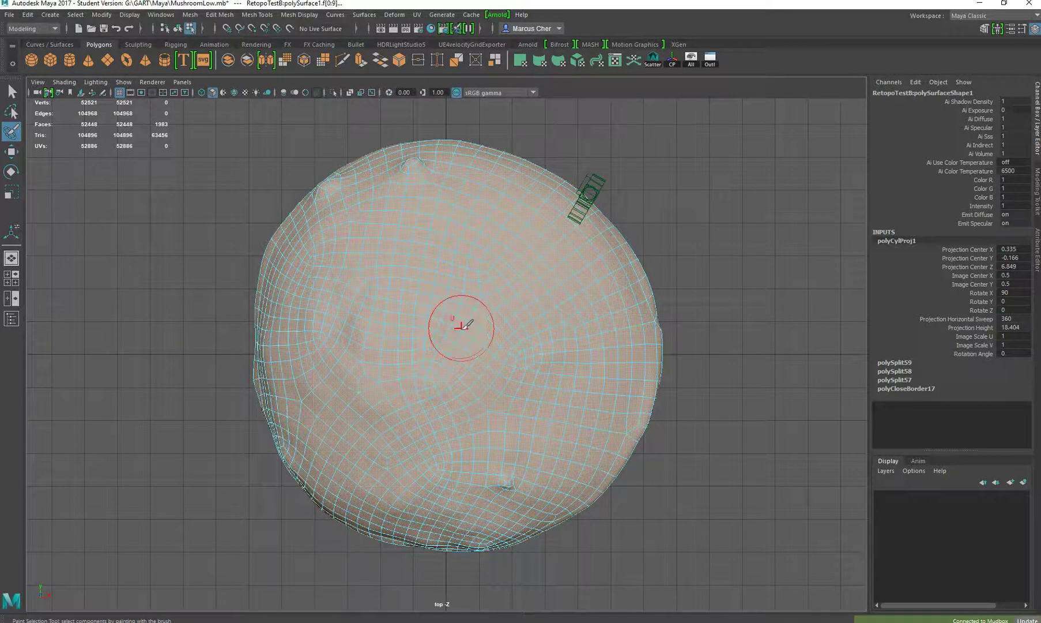
pyautogui.moveTo(446, 340)
pyautogui.mouseDown()
pyautogui.moveTo(465, 291)
pyautogui.moveTo(474, 354)
pyautogui.moveTo(464, 364)
pyautogui.moveTo(481, 255)
pyautogui.moveTo(457, 211)
pyautogui.moveTo(408, 392)
pyautogui.moveTo(464, 290)
pyautogui.moveTo(454, 390)
pyautogui.moveTo(419, 417)
pyautogui.mouseUp()
pyautogui.moveTo(404, 200)
pyautogui.mouseDown()
pyautogui.moveTo(371, 220)
pyautogui.moveTo(339, 330)
pyautogui.moveTo(368, 312)
pyautogui.mouseUp()
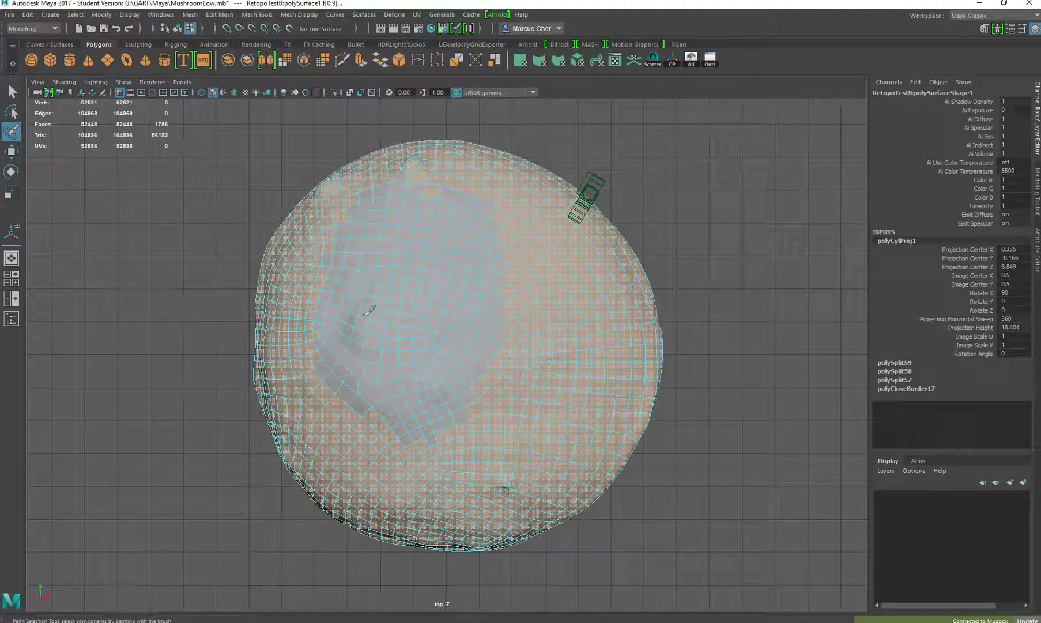
pyautogui.moveTo(371, 209)
pyautogui.mouseDown()
pyautogui.moveTo(326, 233)
pyautogui.moveTo(306, 300)
pyautogui.moveTo(308, 367)
pyautogui.moveTo(341, 426)
pyautogui.moveTo(413, 464)
pyautogui.moveTo(344, 380)
pyautogui.moveTo(373, 409)
pyautogui.moveTo(462, 446)
pyautogui.moveTo(506, 424)
pyautogui.moveTo(438, 468)
pyautogui.moveTo(345, 432)
pyautogui.moveTo(309, 399)
pyautogui.moveTo(320, 450)
pyautogui.moveTo(390, 494)
pyautogui.moveTo(439, 498)
pyautogui.moveTo(566, 422)
pyautogui.mouseUp()
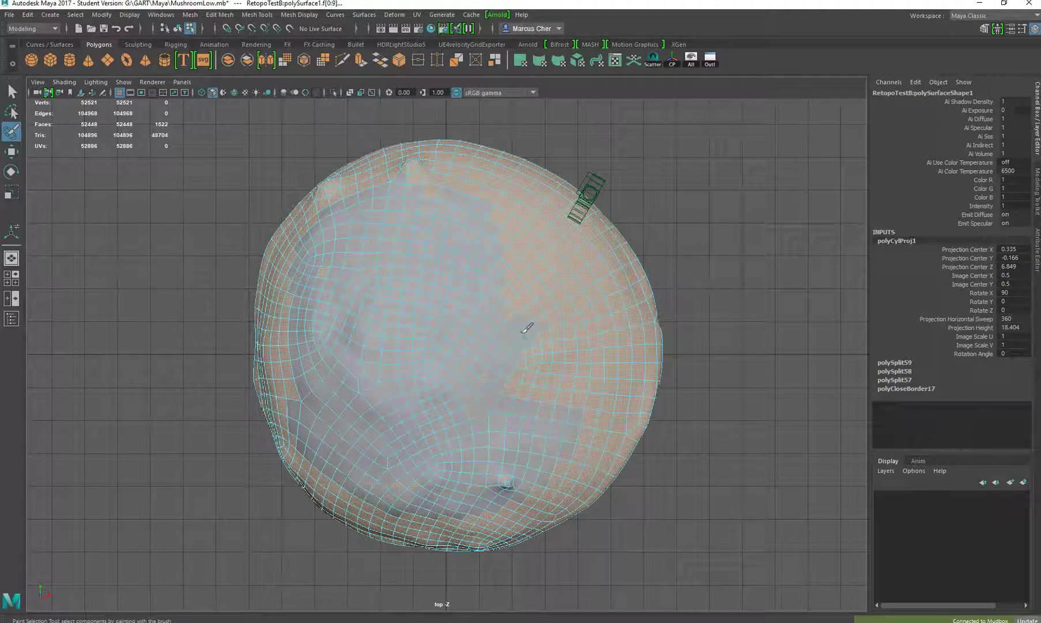
pyautogui.moveTo(575, 312)
pyautogui.mouseDown()
pyautogui.moveTo(538, 472)
pyautogui.moveTo(508, 501)
pyautogui.moveTo(592, 453)
pyautogui.moveTo(629, 337)
pyautogui.mouseUp()
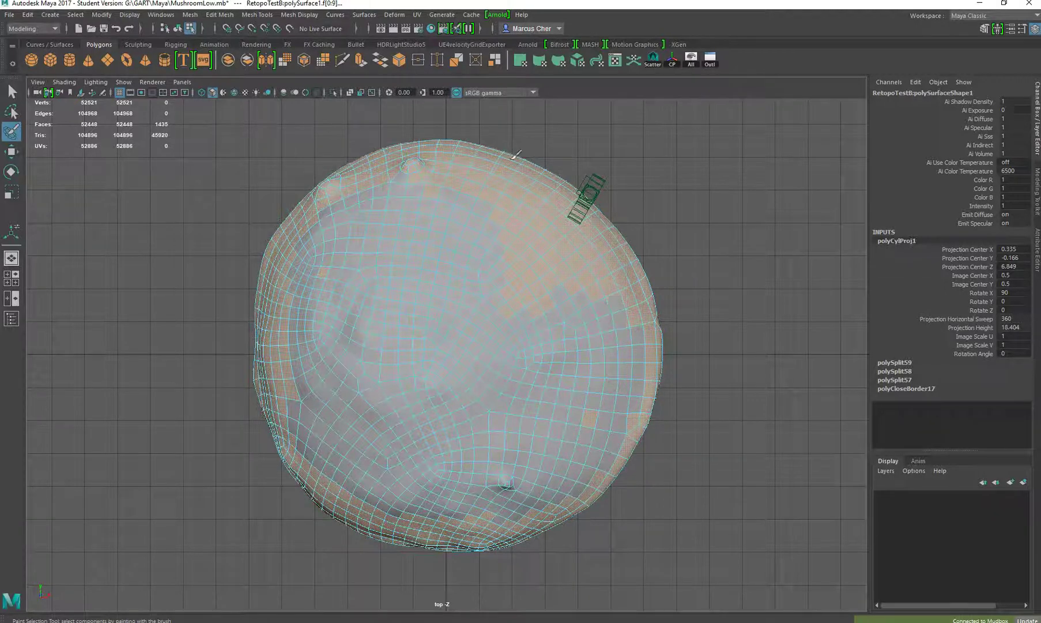
pyautogui.moveTo(539, 200)
pyautogui.mouseDown()
pyautogui.moveTo(606, 275)
pyautogui.moveTo(534, 197)
pyautogui.moveTo(602, 254)
pyautogui.moveTo(558, 197)
pyautogui.moveTo(501, 163)
pyautogui.moveTo(396, 160)
pyautogui.moveTo(338, 192)
pyautogui.moveTo(294, 256)
pyautogui.moveTo(293, 411)
pyautogui.mouseUp()
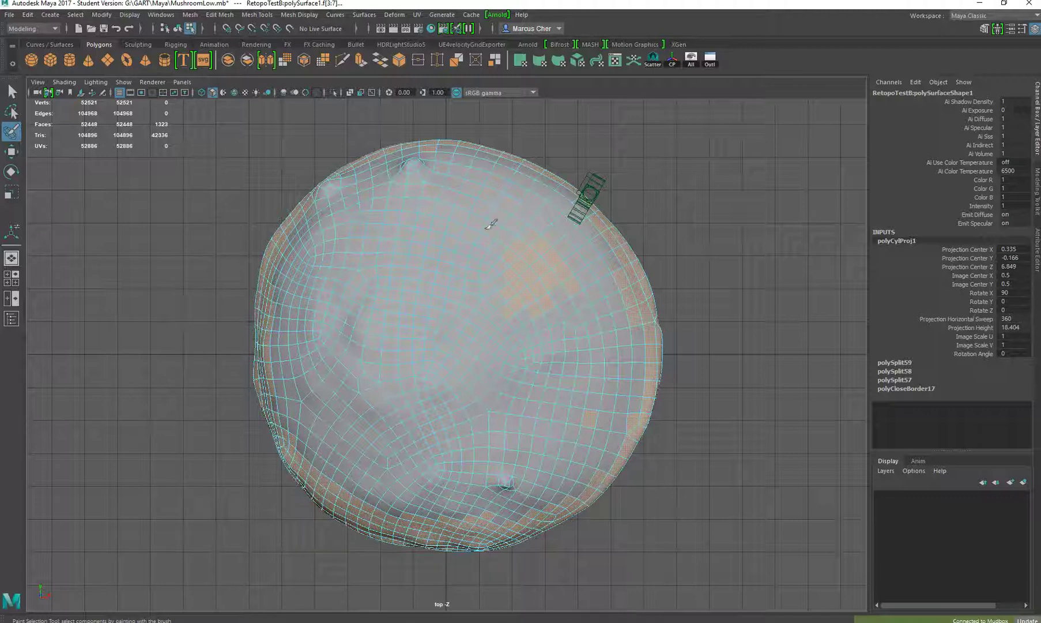
# Paint out the remaining faces around the cap rim, leaving 997 selected, and show four views.
pyautogui.moveTo(490, 224); pyautogui.dragTo(555, 259)
pyautogui.moveTo(568, 477)
pyautogui.mouseDown()
pyautogui.moveTo(494, 517)
pyautogui.moveTo(400, 510)
pyautogui.moveTo(433, 527)
pyautogui.moveTo(474, 525)
pyautogui.moveTo(482, 521)
pyautogui.moveTo(364, 503)
pyautogui.moveTo(324, 467)
pyautogui.moveTo(288, 401)
pyautogui.moveTo(285, 260)
pyautogui.mouseUp()
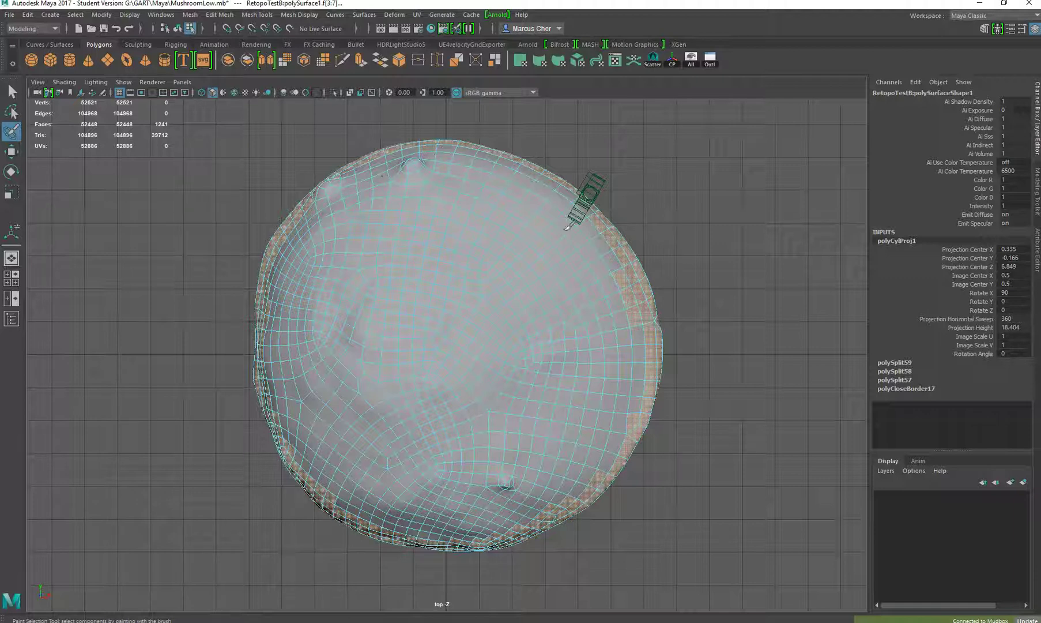
pyautogui.moveTo(624, 271)
pyautogui.mouseDown()
pyautogui.moveTo(642, 370)
pyautogui.moveTo(621, 439)
pyautogui.moveTo(586, 486)
pyautogui.moveTo(508, 529)
pyautogui.moveTo(404, 530)
pyautogui.moveTo(357, 509)
pyautogui.moveTo(308, 467)
pyautogui.moveTo(274, 378)
pyautogui.mouseUp()
pyautogui.moveTo(270, 327)
pyautogui.mouseDown()
pyautogui.moveTo(283, 238)
pyautogui.moveTo(320, 202)
pyautogui.mouseUp()
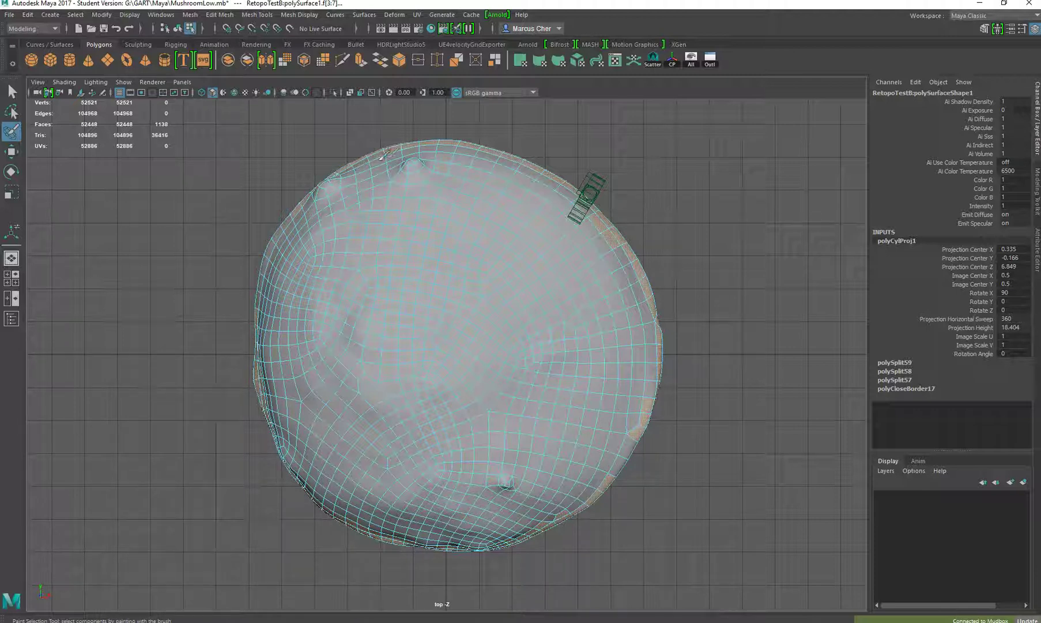
pyautogui.moveTo(438, 146); pyautogui.dragTo(458, 146)
pyautogui.moveTo(503, 154)
pyautogui.mouseDown()
pyautogui.moveTo(582, 197)
pyautogui.moveTo(606, 225)
pyautogui.mouseUp()
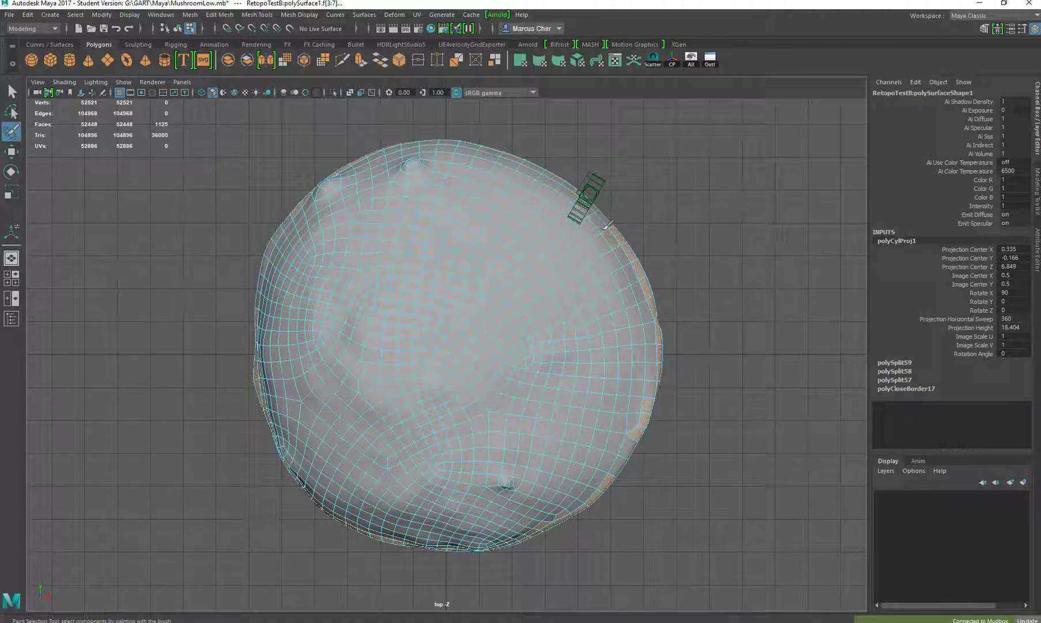
pyautogui.moveTo(631, 269); pyautogui.dragTo(611, 232)
pyautogui.moveTo(652, 297)
pyautogui.mouseDown()
pyautogui.moveTo(658, 355)
pyautogui.moveTo(644, 411)
pyautogui.mouseUp()
pyautogui.moveTo(619, 454)
pyautogui.mouseDown()
pyautogui.moveTo(585, 498)
pyautogui.moveTo(480, 541)
pyautogui.moveTo(346, 512)
pyautogui.moveTo(314, 479)
pyautogui.moveTo(339, 503)
pyautogui.mouseUp()
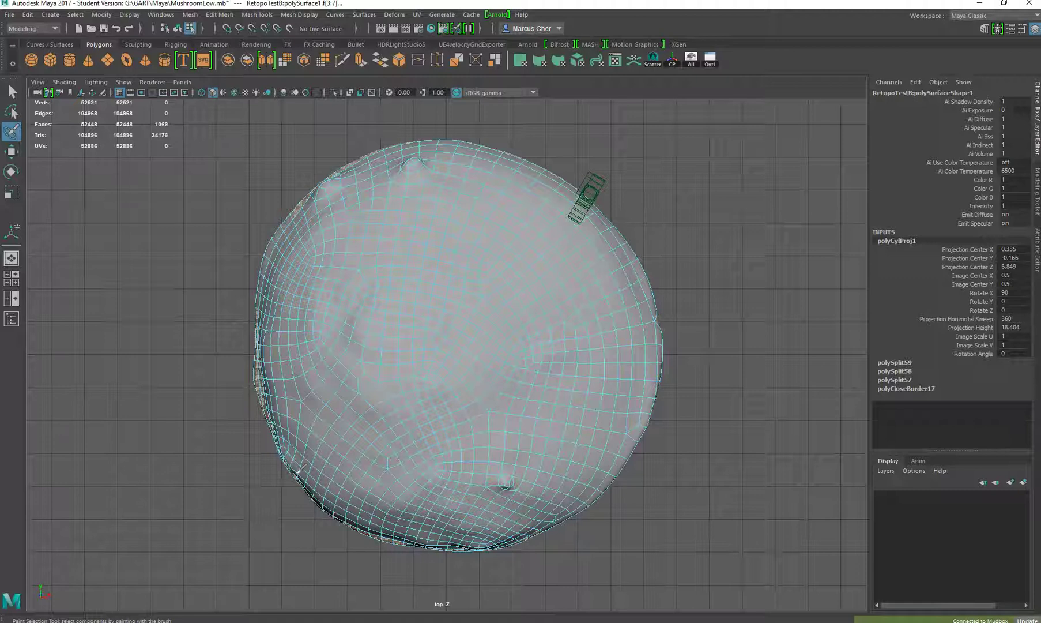
pyautogui.moveTo(299, 467)
pyautogui.mouseDown()
pyautogui.moveTo(272, 421)
pyautogui.moveTo(263, 372)
pyautogui.mouseUp()
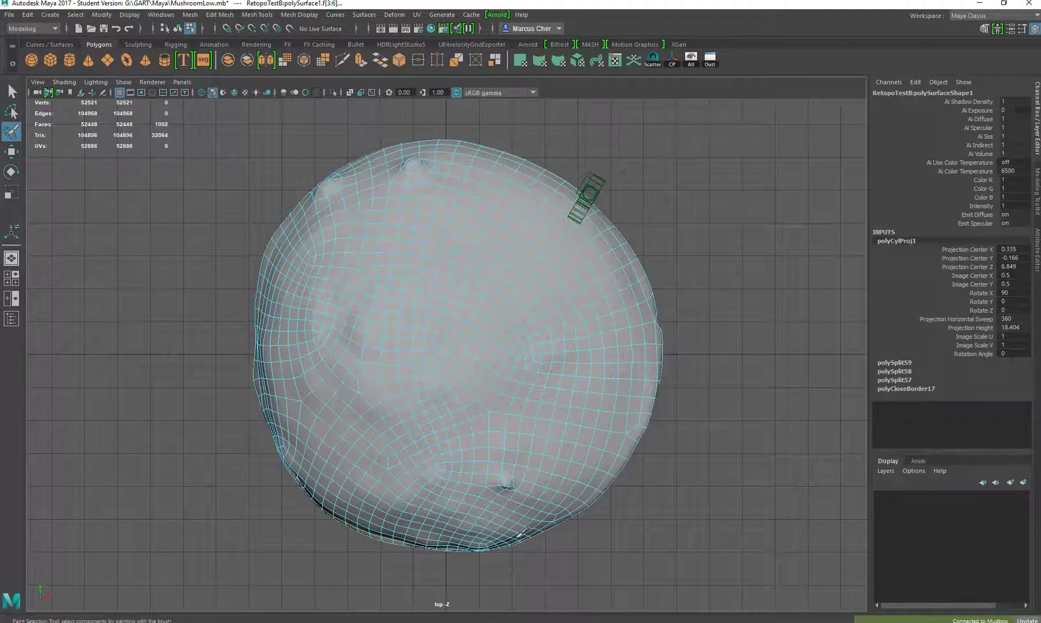
pyautogui.moveTo(470, 540); pyautogui.dragTo(407, 539)
pyautogui.press('space')
pyautogui.press('space')
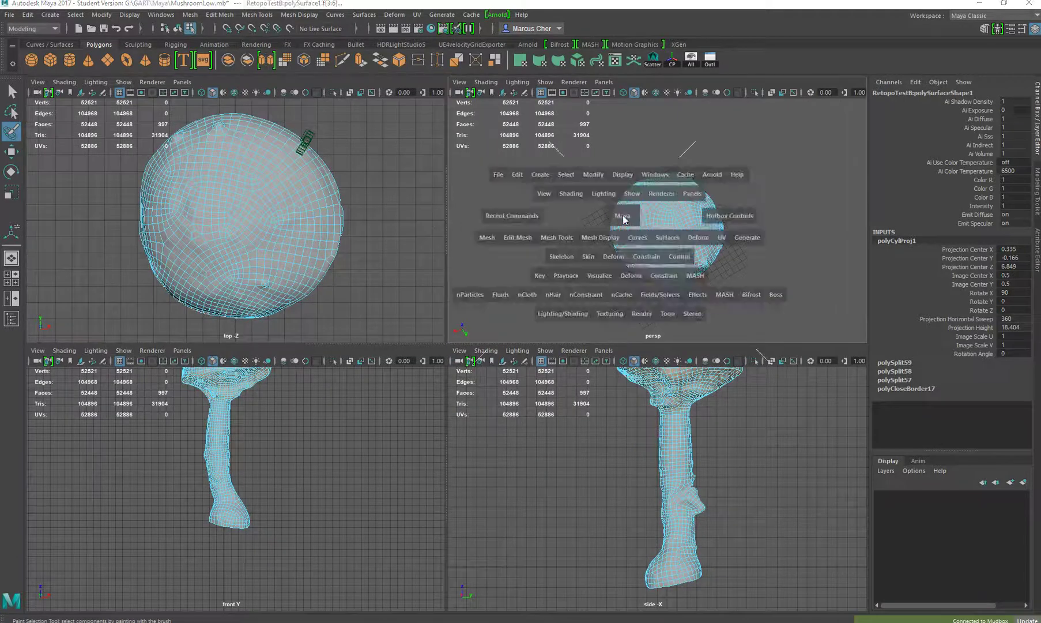
# Maximise the perspective view, tumble beneath the cap and paint out a few faces, leaving 994.
pyautogui.keyDown('alt'); pyautogui.moveTo(627, 218); pyautogui.dragTo(507, 261); pyautogui.keyUp('alt')
pyautogui.scroll(4, 361, 155)
pyautogui.moveTo(362, 154)
pyautogui.keyDown('alt'); pyautogui.mouseDown()
pyautogui.moveTo(439, 305)
pyautogui.moveTo(487, 321)
pyautogui.moveTo(459, 288)
pyautogui.moveTo(358, 294)
pyautogui.moveTo(421, 314)
pyautogui.mouseUp(); pyautogui.keyUp('alt')
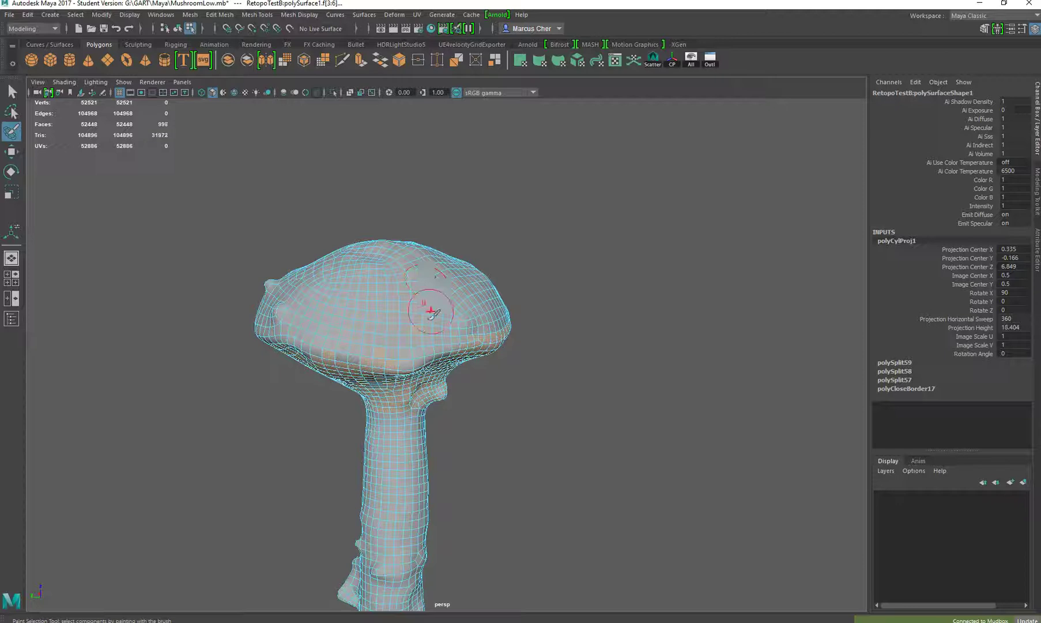
pyautogui.scroll(2, 369, 323)
pyautogui.moveTo(358, 346)
pyautogui.keyDown('ctrl'); pyautogui.mouseDown()
pyautogui.moveTo(349, 341)
pyautogui.moveTo(398, 297)
pyautogui.mouseUp(); pyautogui.keyUp('ctrl')
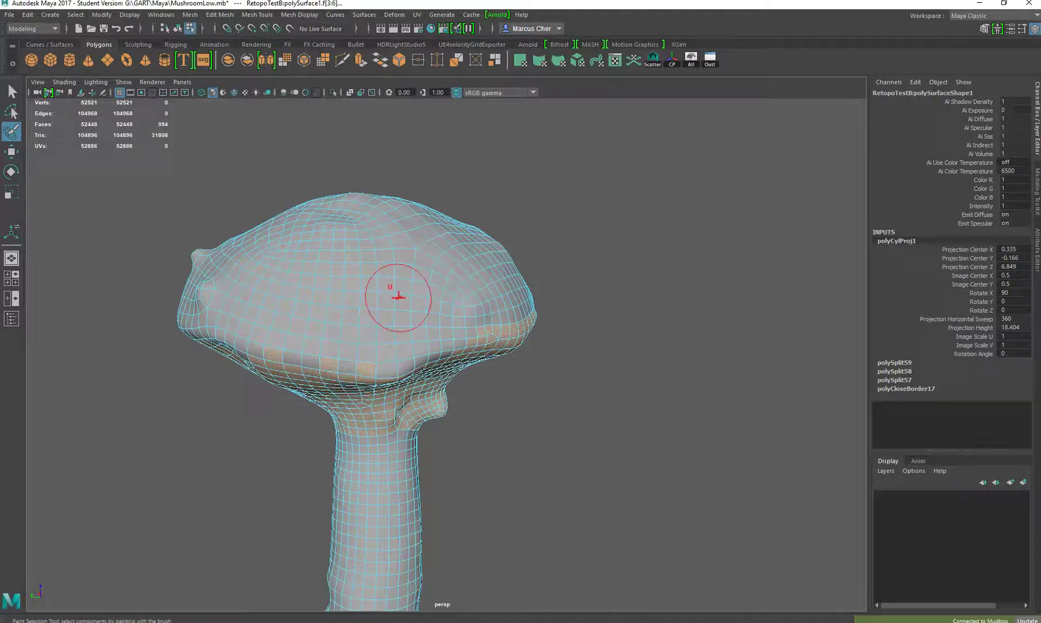
# With the Select Tool, add stray faces under the cap rim back to the selection.
pyautogui.click(11, 91)
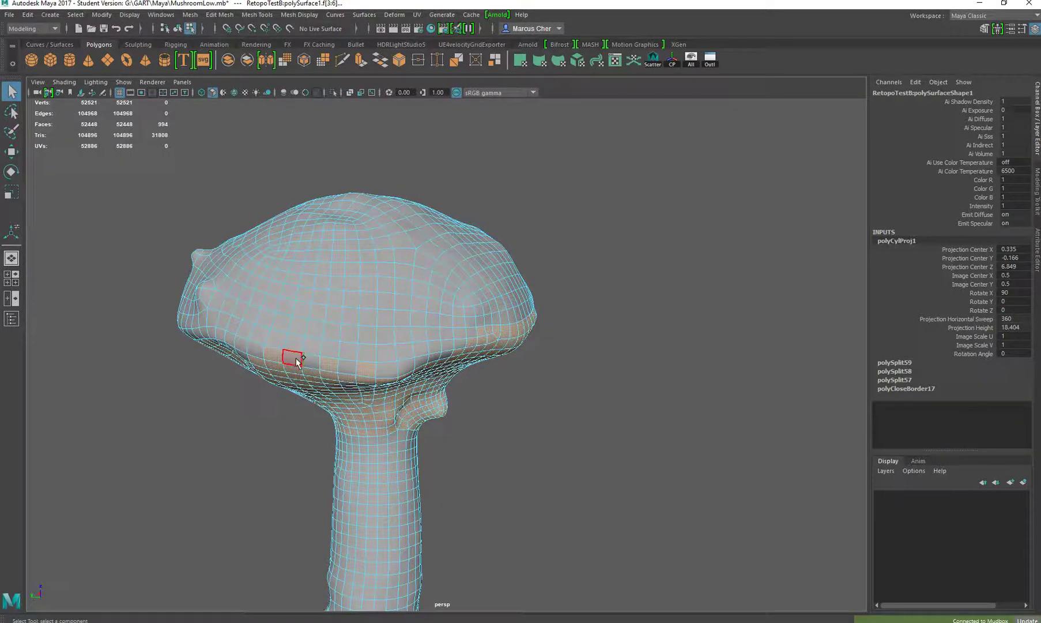
pyautogui.keyDown('shift'); pyautogui.click(363, 369); pyautogui.keyUp('shift')
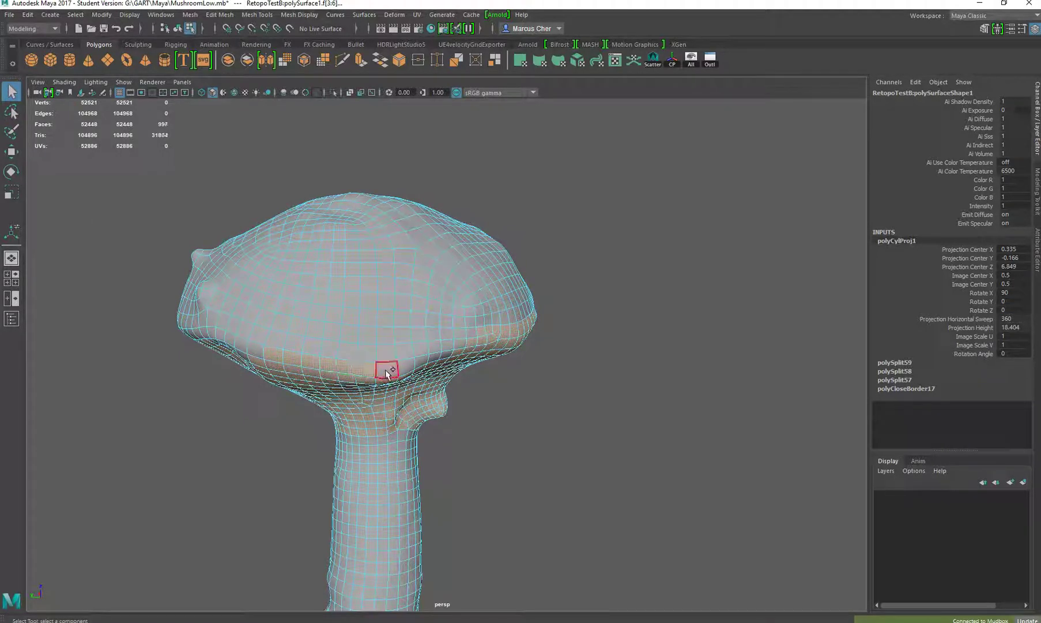
pyautogui.moveTo(409, 373)
pyautogui.keyDown('shift'); pyautogui.mouseDown()
pyautogui.moveTo(495, 323)
pyautogui.moveTo(381, 311)
pyautogui.mouseUp(); pyautogui.keyUp('shift')
pyautogui.scroll(3, 488, 277)
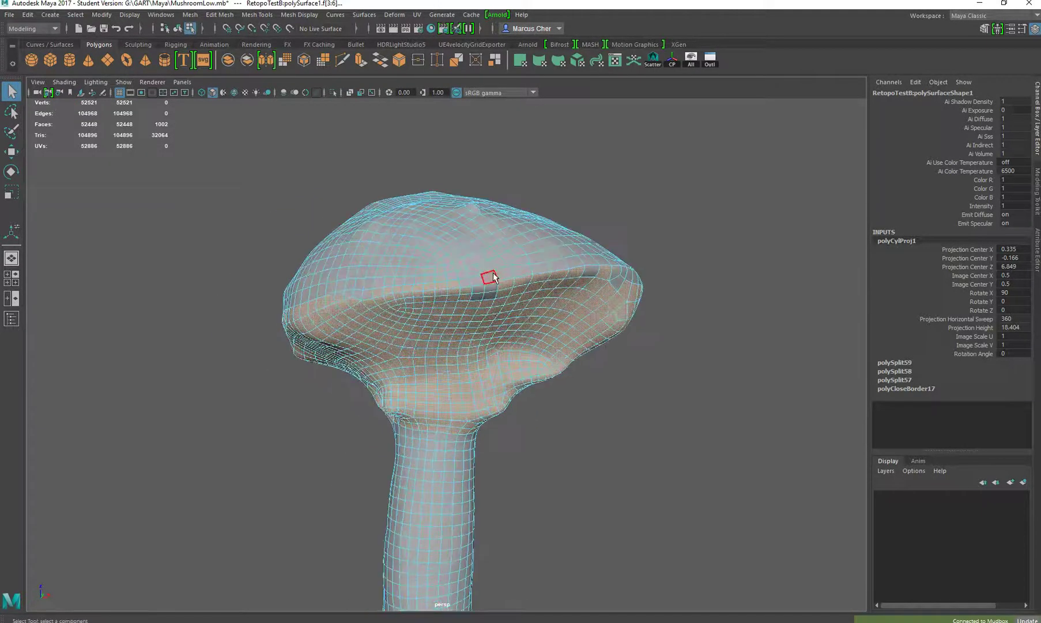
pyautogui.keyDown('shift'); pyautogui.click(512, 270); pyautogui.keyUp('shift')
pyautogui.keyDown('shift'); pyautogui.click(488, 272); pyautogui.keyUp('shift')
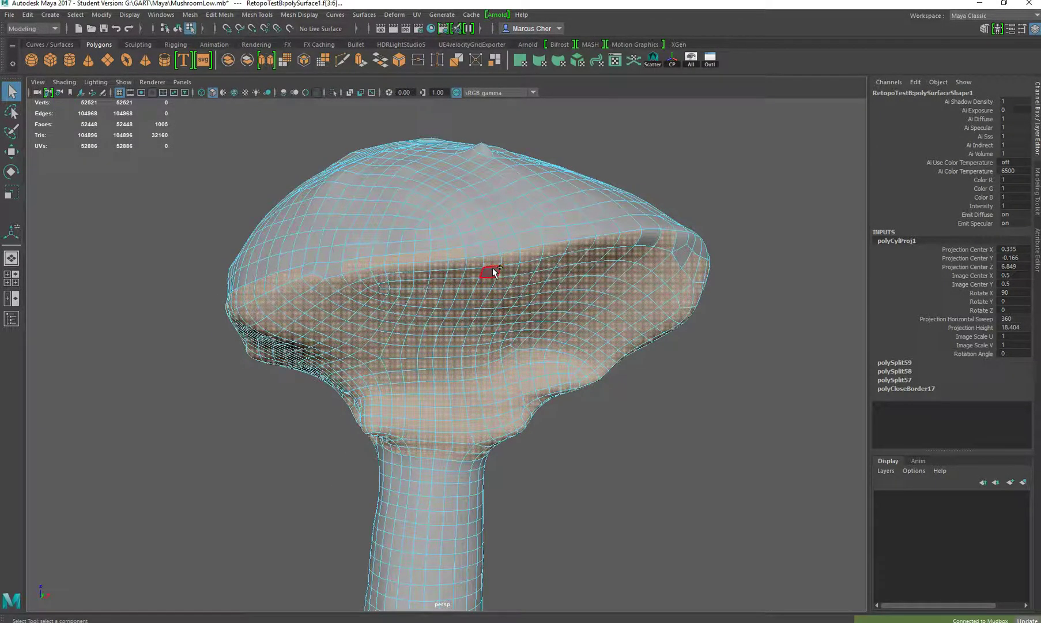
pyautogui.keyDown('alt'); pyautogui.moveTo(669, 257); pyautogui.dragTo(585, 278); pyautogui.keyUp('alt')
pyautogui.keyDown('shift'); pyautogui.click(582, 277); pyautogui.keyUp('shift')
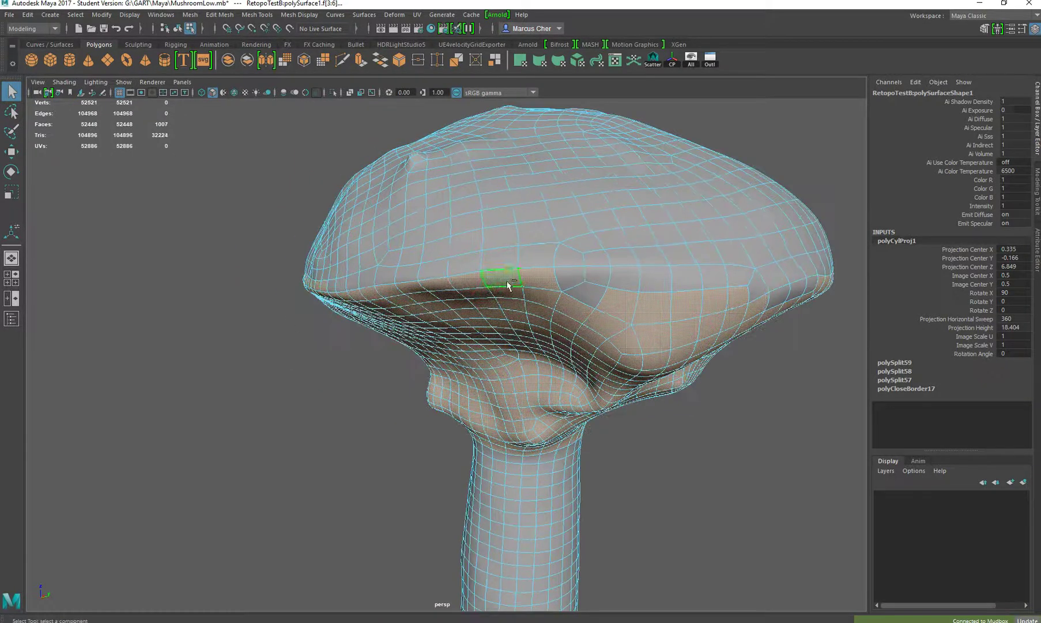
pyautogui.keyDown('shift'); pyautogui.click(634, 278); pyautogui.keyUp('shift')
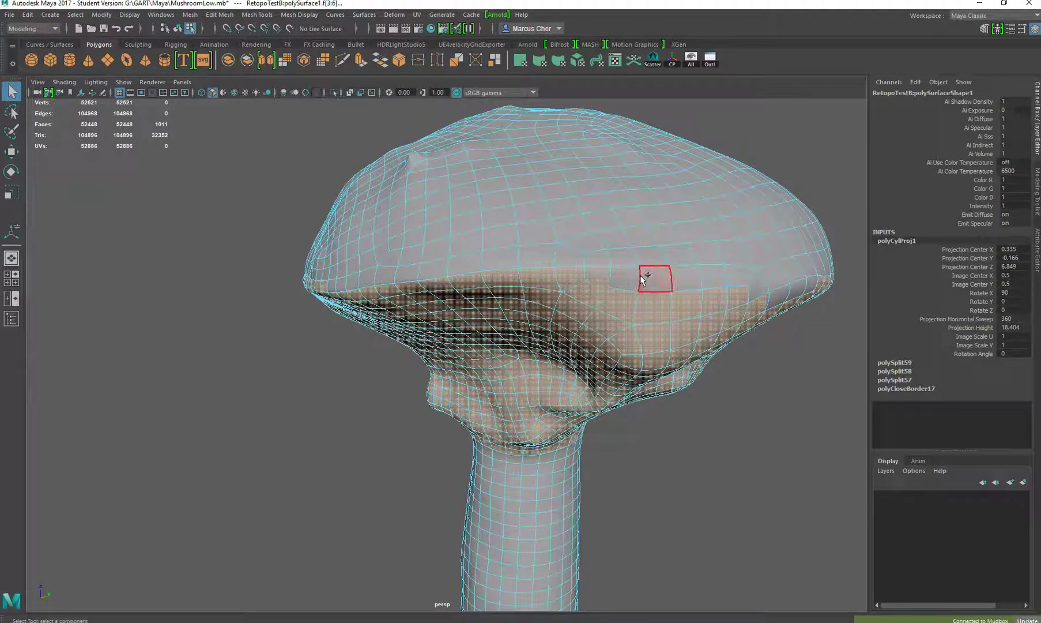
pyautogui.keyDown('shift'); pyautogui.click(681, 280); pyautogui.keyUp('shift')
pyautogui.keyDown('shift'); pyautogui.click(744, 279); pyautogui.keyUp('shift')
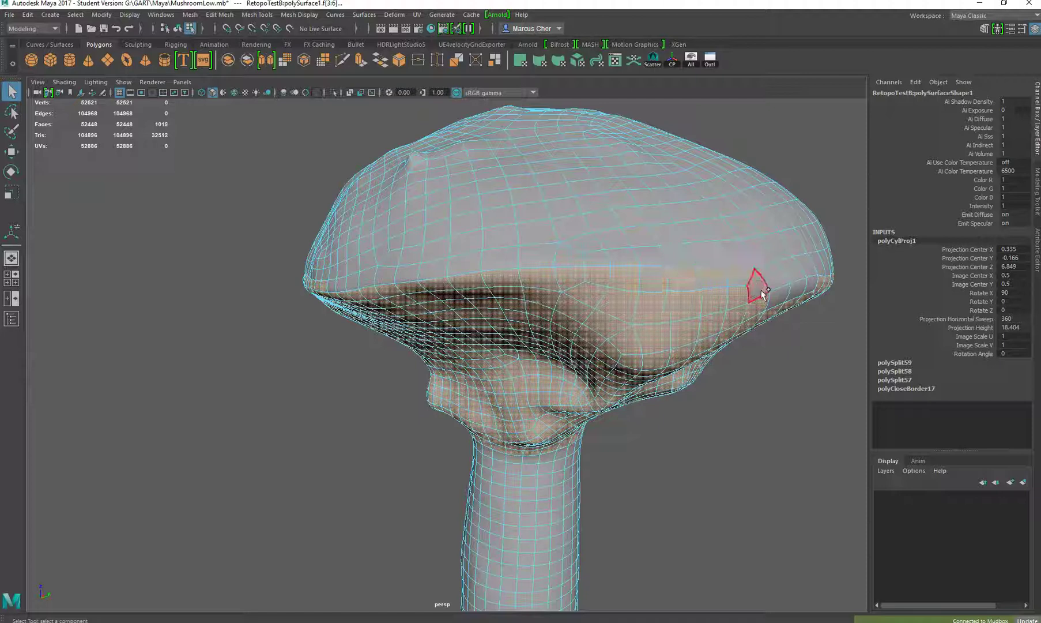
# Add faces across the cap's underside and along its orange band to the selection.
pyautogui.keyDown('alt'); pyautogui.moveTo(771, 287); pyautogui.dragTo(663, 280); pyautogui.keyUp('alt')
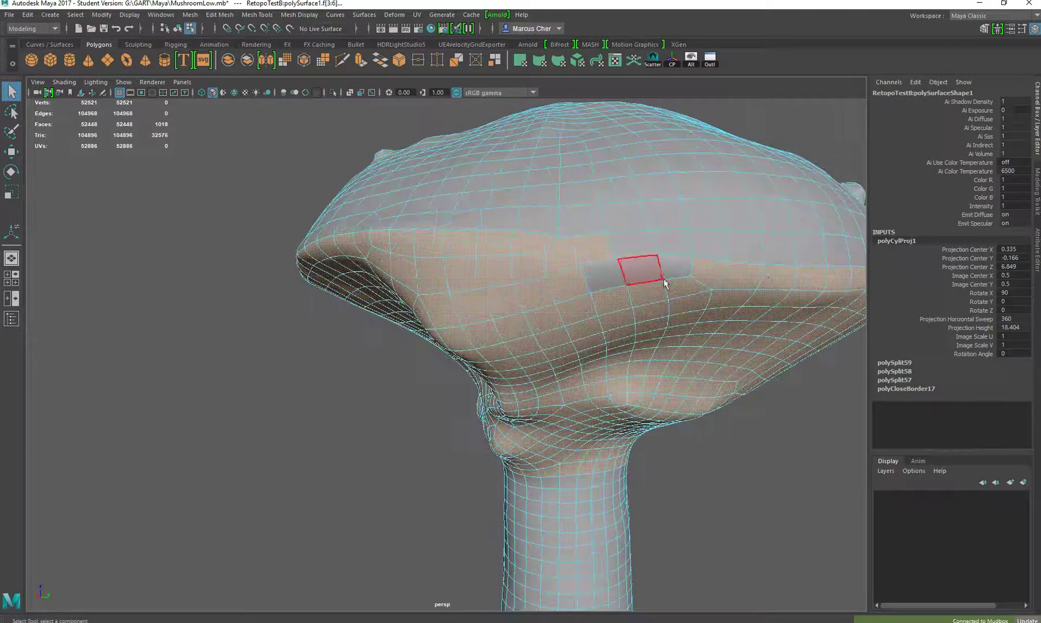
pyautogui.keyDown('shift'); pyautogui.click(622, 278); pyautogui.keyUp('shift')
pyautogui.keyDown('shift'); pyautogui.click(629, 241); pyautogui.keyUp('shift')
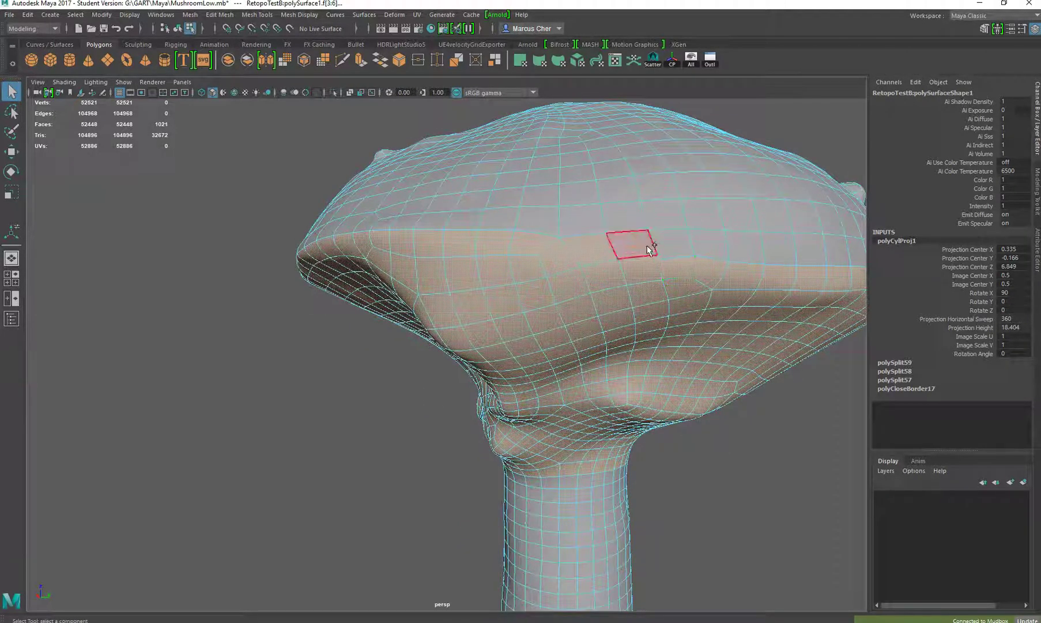
pyautogui.keyDown('shift'); pyautogui.click(679, 242); pyautogui.keyUp('shift')
pyautogui.keyDown('shift'); pyautogui.click(679, 243); pyautogui.keyUp('shift')
pyautogui.keyDown('alt'); pyautogui.moveTo(773, 249); pyautogui.dragTo(432, 308); pyautogui.keyUp('alt')
pyautogui.keyDown('shift'); pyautogui.click(197, 314); pyautogui.keyUp('shift')
pyautogui.keyDown('shift'); pyautogui.click(237, 312); pyautogui.keyUp('shift')
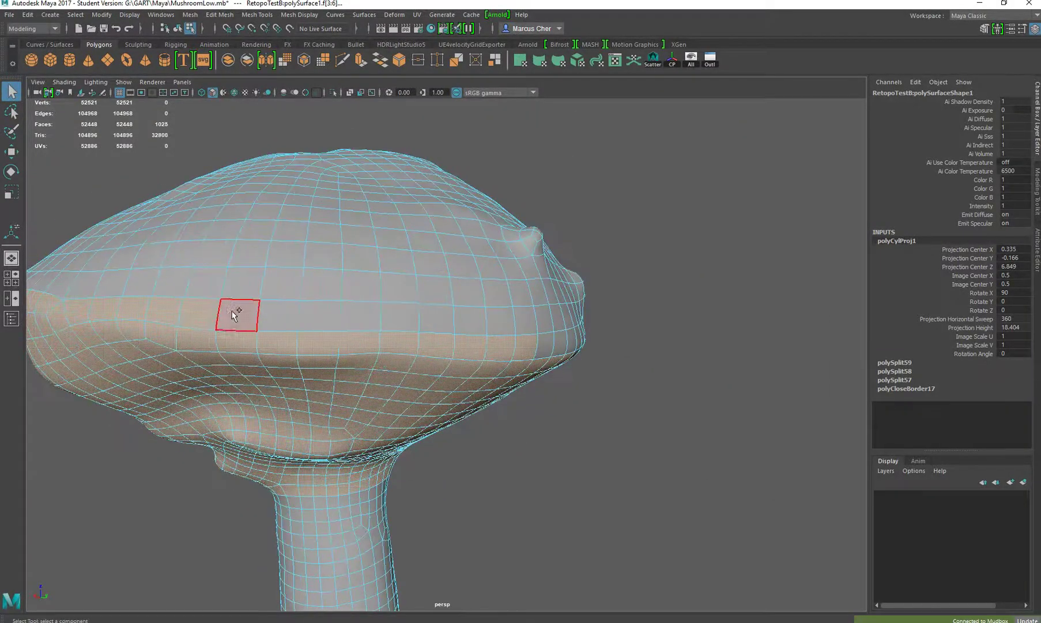
pyautogui.keyDown('shift'); pyautogui.click(279, 315); pyautogui.keyUp('shift')
pyautogui.keyDown('shift'); pyautogui.click(317, 315); pyautogui.keyUp('shift')
pyautogui.keyDown('shift'); pyautogui.click(355, 314); pyautogui.keyUp('shift')
pyautogui.keyDown('shift'); pyautogui.click(398, 314); pyautogui.keyUp('shift')
pyautogui.keyDown('shift'); pyautogui.click(435, 314); pyautogui.keyUp('shift')
pyautogui.keyDown('shift'); pyautogui.click(502, 321); pyautogui.keyUp('shift')
pyautogui.keyDown('shift'); pyautogui.click(525, 322); pyautogui.keyUp('shift')
# Add more band faces just under the rim, bringing the selection to 1048 faces.
pyautogui.keyDown('alt'); pyautogui.moveTo(572, 327); pyautogui.dragTo(397, 358); pyautogui.keyUp('alt')
pyautogui.keyDown('shift'); pyautogui.click(404, 358); pyautogui.keyUp('shift')
pyautogui.keyDown('shift'); pyautogui.click(449, 356); pyautogui.keyUp('shift')
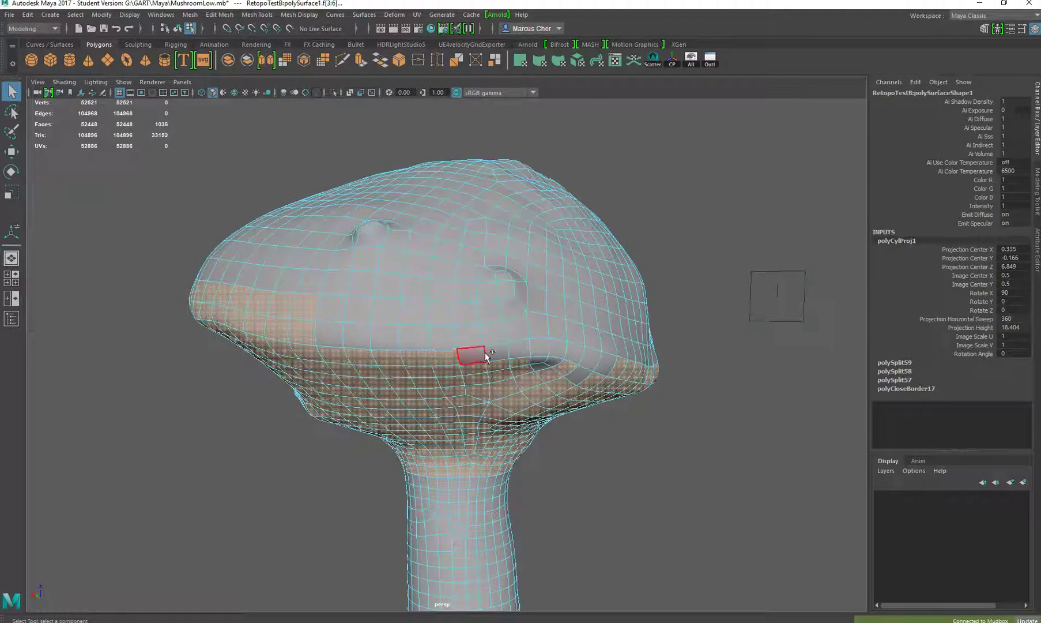
pyautogui.keyDown('shift'); pyautogui.click(493, 353); pyautogui.keyUp('shift')
pyautogui.keyDown('shift'); pyautogui.click(521, 349); pyautogui.keyUp('shift')
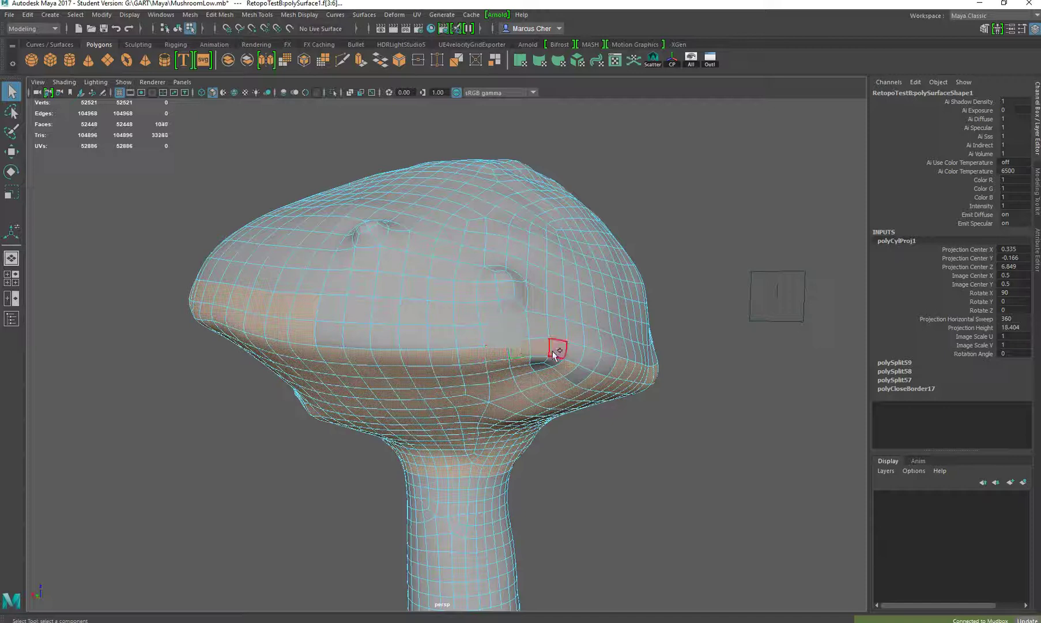
pyautogui.keyDown('shift'); pyautogui.click(551, 370); pyautogui.keyUp('shift')
pyautogui.keyDown('shift'); pyautogui.click(593, 360); pyautogui.keyUp('shift')
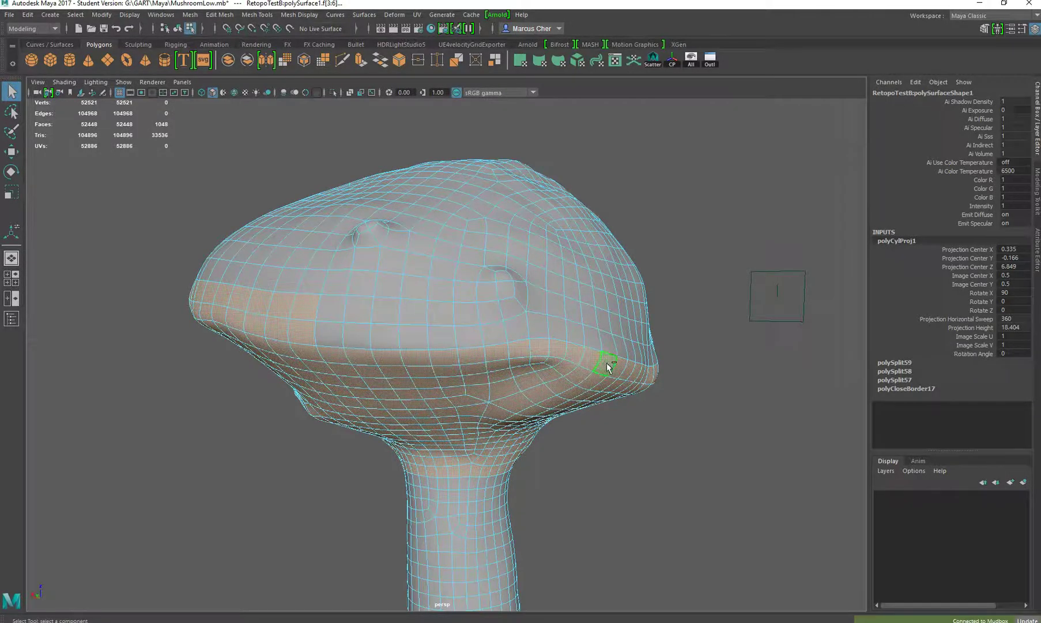
pyautogui.keyDown('alt'); pyautogui.moveTo(605, 365); pyautogui.dragTo(722, 332); pyautogui.keyUp('alt')
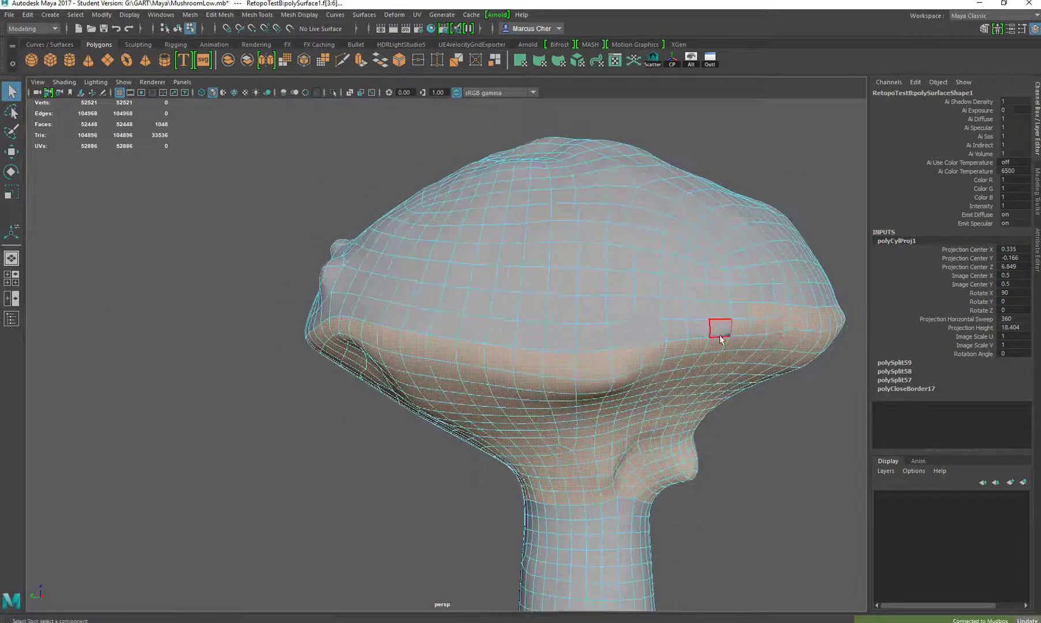
# Add more rim-band faces on each side of the cap, reaching about 1084 selected faces.
pyautogui.keyDown('shift'); pyautogui.click(708, 333); pyautogui.keyUp('shift')
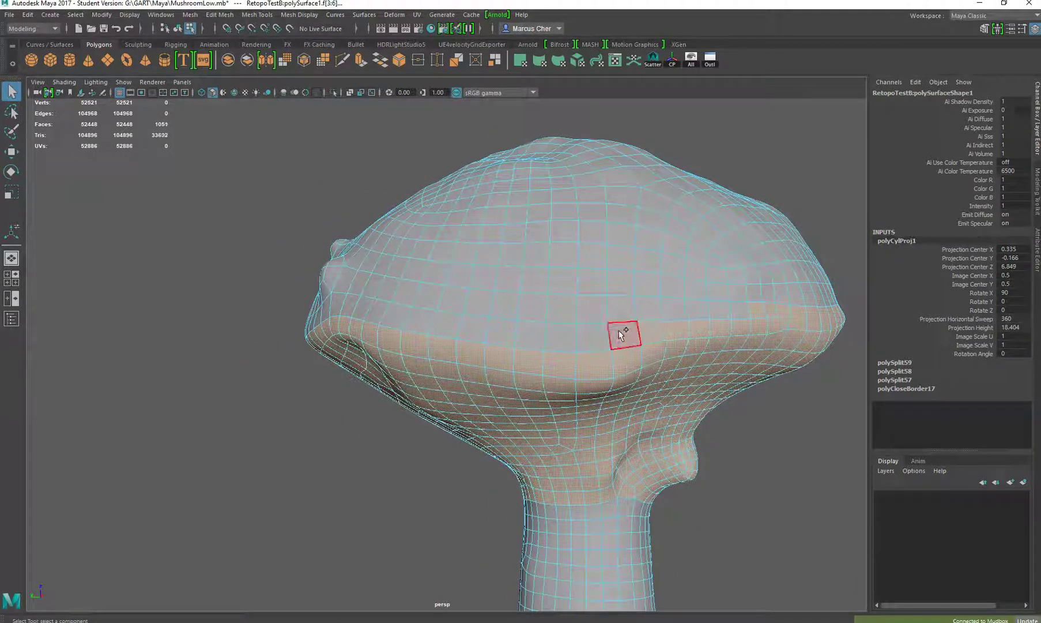
pyautogui.moveTo(626, 329)
pyautogui.keyDown('shift'); pyautogui.mouseDown()
pyautogui.moveTo(474, 328)
pyautogui.moveTo(458, 342)
pyautogui.moveTo(533, 349)
pyautogui.mouseUp(); pyautogui.keyUp('shift')
pyautogui.moveTo(303, 331)
pyautogui.keyDown('shift'); pyautogui.mouseDown()
pyautogui.moveTo(537, 323)
pyautogui.moveTo(631, 348)
pyautogui.mouseUp(); pyautogui.keyUp('shift')
pyautogui.keyDown('alt'); pyautogui.moveTo(716, 356); pyautogui.dragTo(551, 342); pyautogui.keyUp('alt')
pyautogui.keyDown('shift'); pyautogui.moveTo(586, 290); pyautogui.dragTo(546, 290); pyautogui.keyUp('shift')
pyautogui.moveTo(718, 295)
pyautogui.keyDown('alt'); pyautogui.mouseDown()
pyautogui.moveTo(755, 291)
pyautogui.moveTo(479, 320)
pyautogui.moveTo(395, 336)
pyautogui.moveTo(379, 355)
pyautogui.moveTo(414, 402)
pyautogui.moveTo(456, 333)
pyautogui.moveTo(443, 343)
pyautogui.moveTo(501, 356)
pyautogui.mouseUp(); pyautogui.keyUp('alt')
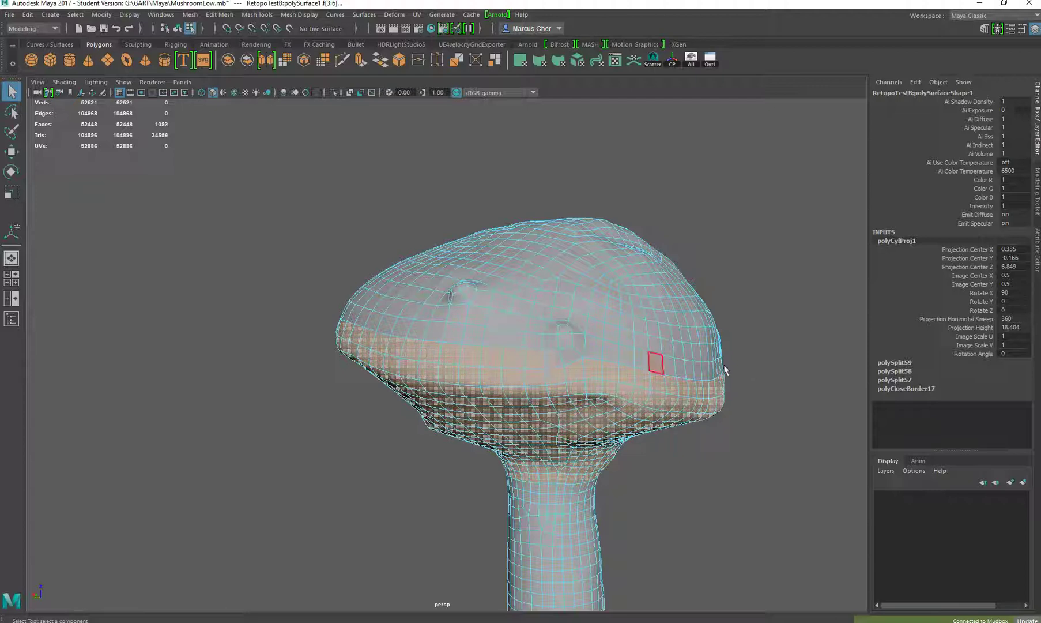
pyautogui.moveTo(725, 370)
pyautogui.keyDown('alt'); pyautogui.mouseDown()
pyautogui.moveTo(441, 327)
pyautogui.moveTo(727, 374)
pyautogui.moveTo(604, 384)
pyautogui.moveTo(715, 387)
pyautogui.mouseUp(); pyautogui.keyUp('alt')
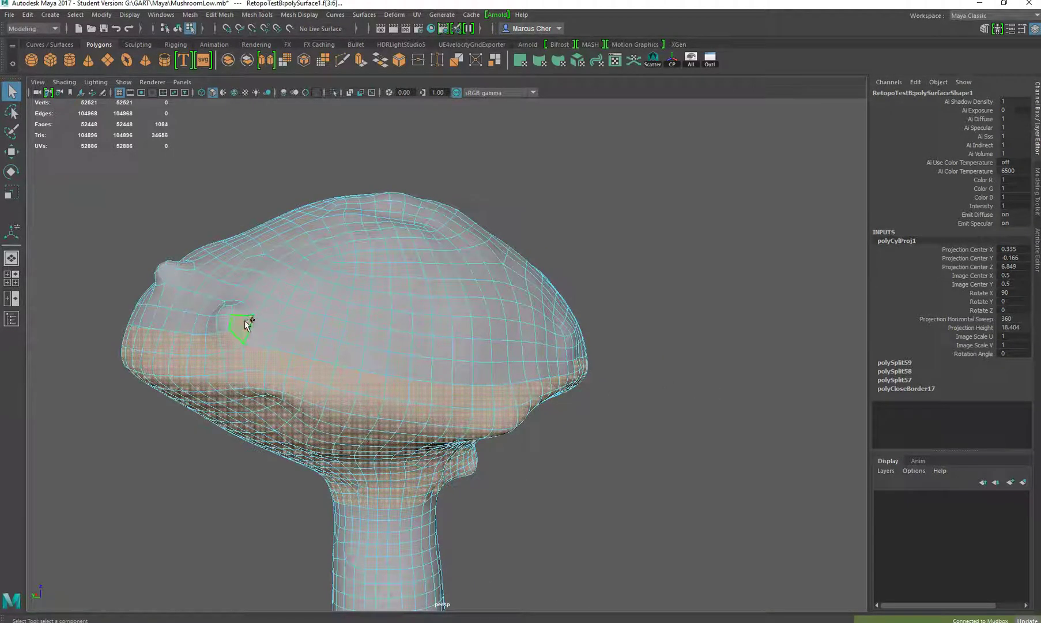
# Drop a stray face and add the front cap-band faces to the selection.
pyautogui.keyDown('ctrl'); pyautogui.click(247, 324); pyautogui.keyUp('ctrl')
pyautogui.keyDown('shift'); pyautogui.click(255, 332); pyautogui.keyUp('shift')
pyautogui.keyDown('shift'); pyautogui.click(274, 342); pyautogui.keyUp('shift')
pyautogui.keyDown('shift'); pyautogui.click(349, 356); pyautogui.keyUp('shift')
pyautogui.keyDown('shift'); pyautogui.click(399, 365); pyautogui.keyUp('shift')
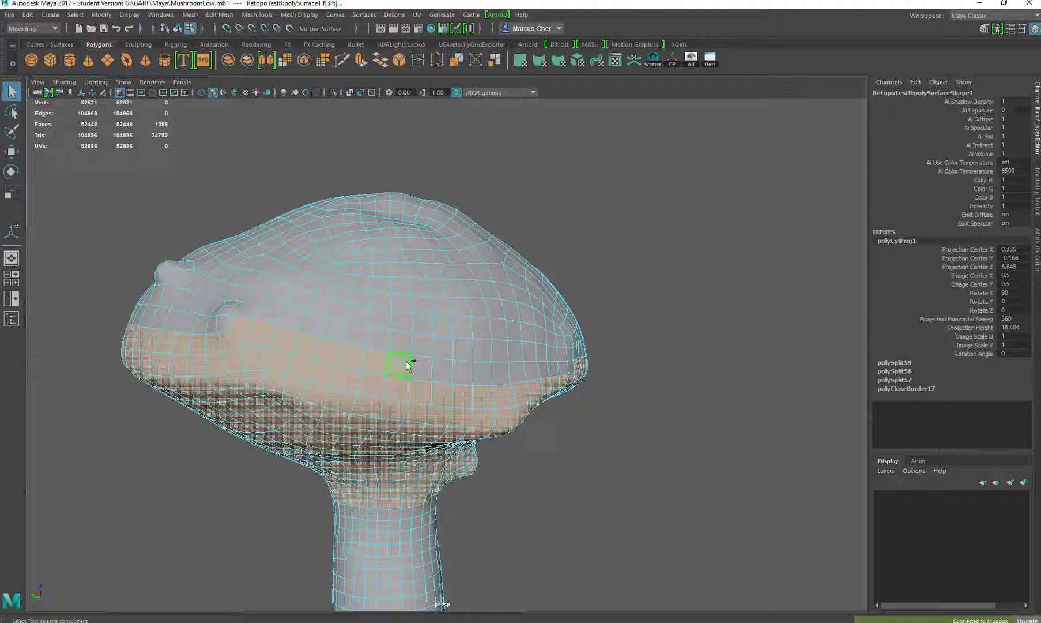
pyautogui.keyDown('shift'); pyautogui.click(451, 374); pyautogui.keyUp('shift')
pyautogui.keyDown('shift'); pyautogui.click(487, 375); pyautogui.keyUp('shift')
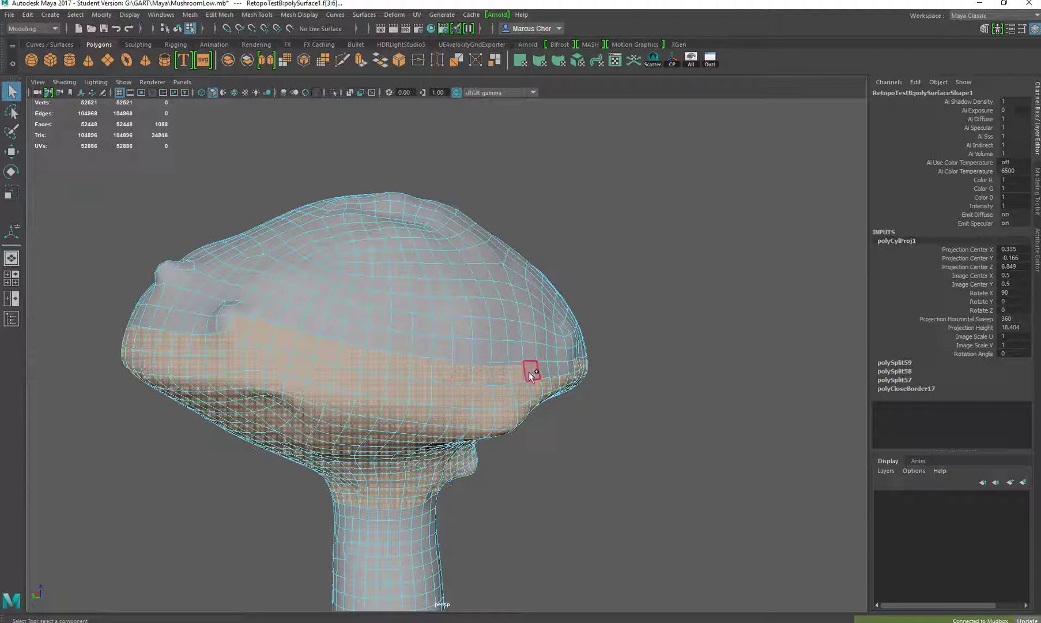
# Add the remaining band faces around and under the cap, reaching 1103 selected faces.
pyautogui.keyDown('alt'); pyautogui.moveTo(530, 367); pyautogui.dragTo(442, 371); pyautogui.keyUp('alt')
pyautogui.keyDown('shift'); pyautogui.click(432, 373); pyautogui.keyUp('shift')
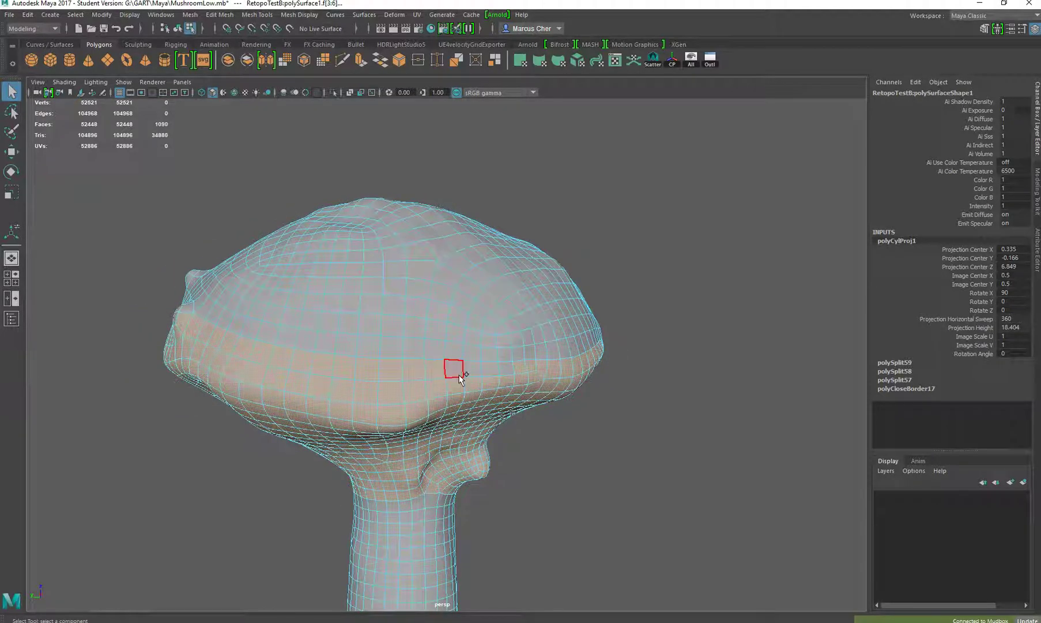
pyautogui.keyDown('shift'); pyautogui.click(471, 374); pyautogui.keyUp('shift')
pyautogui.keyDown('alt'); pyautogui.moveTo(605, 373); pyautogui.dragTo(513, 385); pyautogui.keyUp('alt')
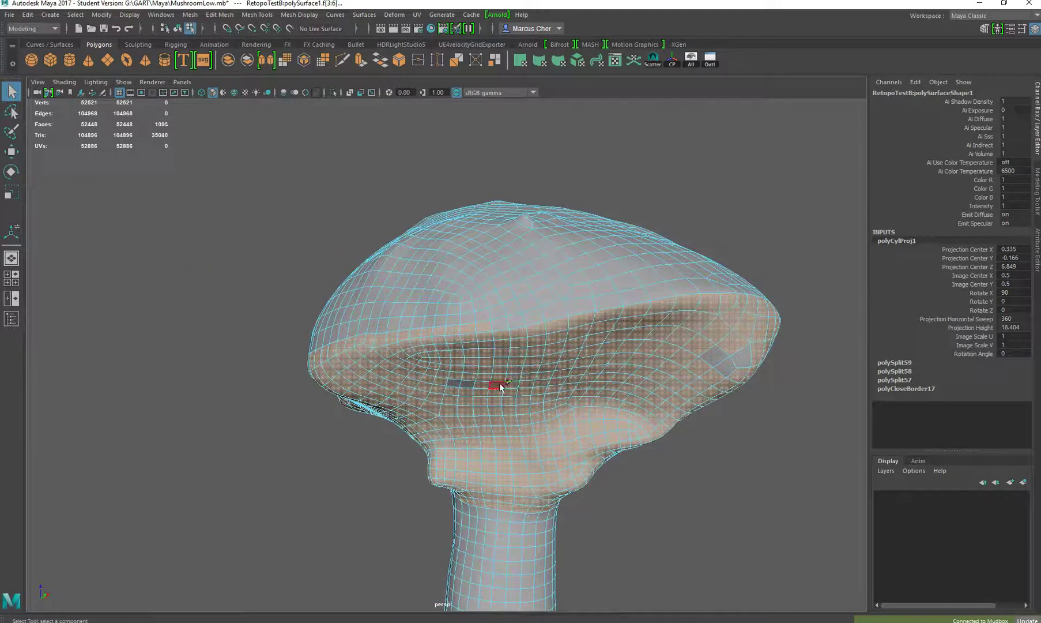
pyautogui.keyDown('shift'); pyautogui.click(453, 384); pyautogui.keyUp('shift')
pyautogui.keyDown('shift'); pyautogui.click(725, 366); pyautogui.keyUp('shift')
pyautogui.keyDown('alt'); pyautogui.moveTo(758, 354); pyautogui.dragTo(653, 380); pyautogui.keyUp('alt')
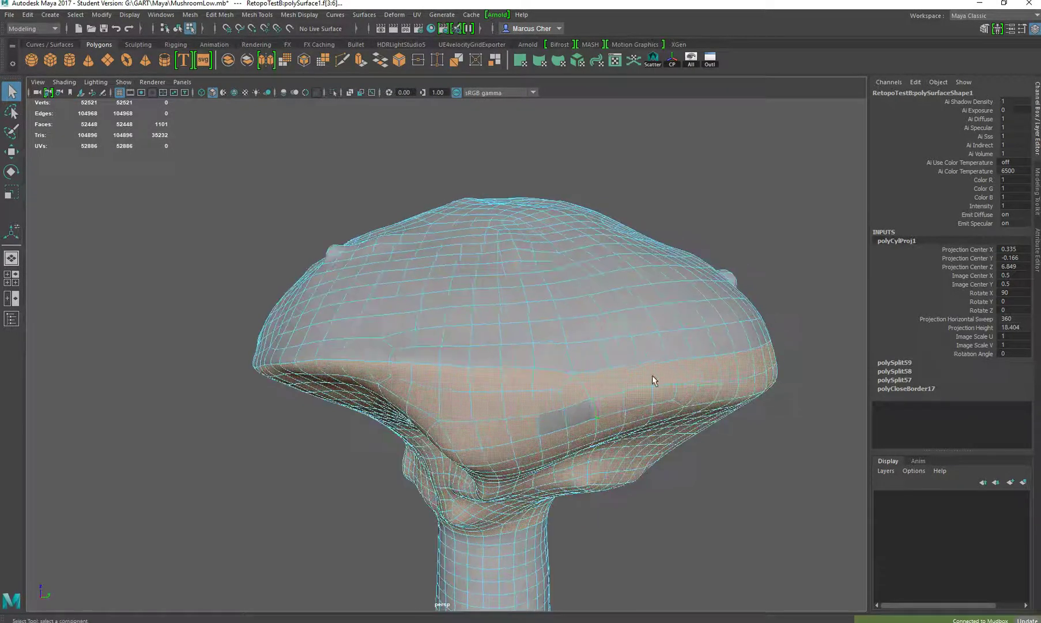
pyautogui.keyDown('shift'); pyautogui.click(547, 422); pyautogui.keyUp('shift')
pyautogui.moveTo(579, 415)
pyautogui.keyDown('alt'); pyautogui.mouseDown()
pyautogui.moveTo(517, 277)
pyautogui.moveTo(573, 327)
pyautogui.moveTo(382, 343)
pyautogui.moveTo(442, 362)
pyautogui.moveTo(447, 392)
pyautogui.moveTo(342, 394)
pyautogui.moveTo(328, 386)
pyautogui.moveTo(404, 403)
pyautogui.moveTo(381, 435)
pyautogui.moveTo(336, 442)
pyautogui.moveTo(425, 360)
pyautogui.moveTo(611, 365)
pyautogui.moveTo(567, 395)
pyautogui.moveTo(603, 388)
pyautogui.moveTo(595, 413)
pyautogui.mouseUp(); pyautogui.keyUp('alt')
# Give the selected cap faces a planar UV projection with Rotate Y set to 0.
pyautogui.keyDown('alt'); pyautogui.moveTo(602, 318); pyautogui.dragTo(443, 329); pyautogui.keyUp('alt')
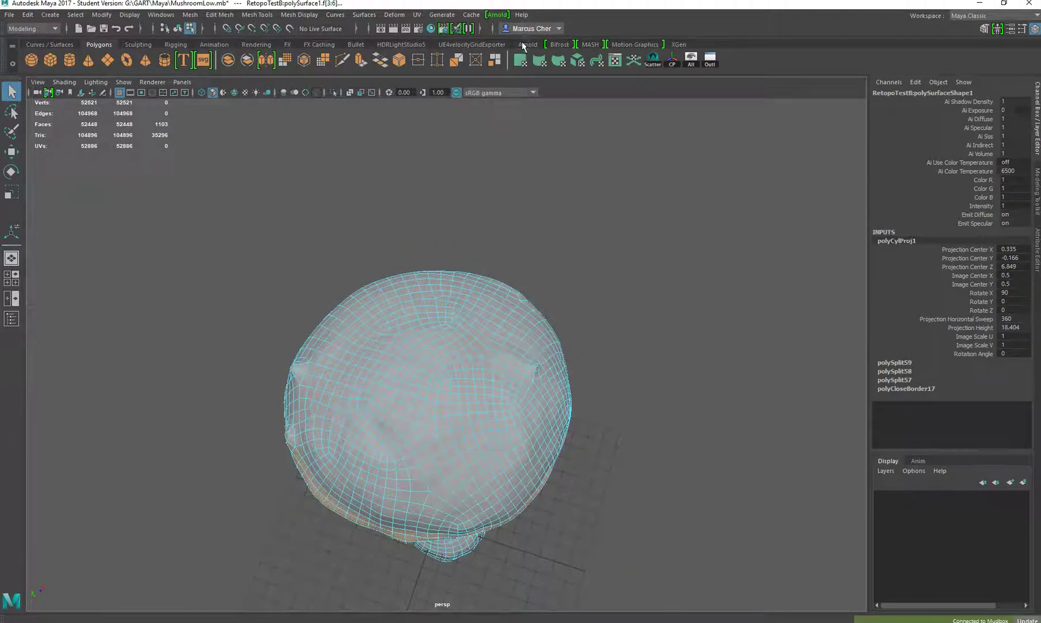
pyautogui.click(520, 60)
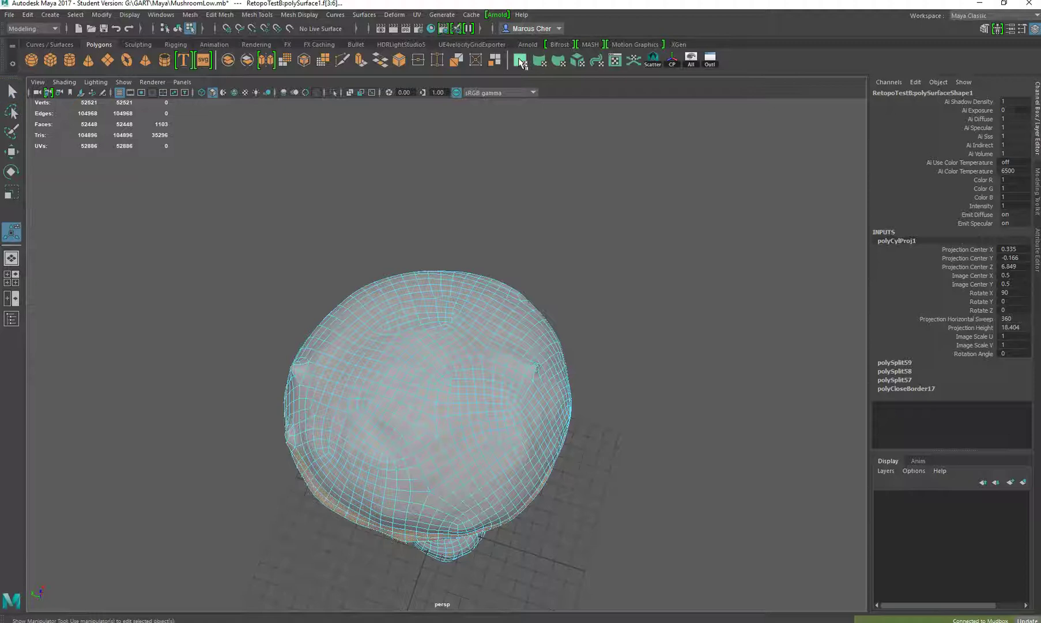
pyautogui.keyDown('alt'); pyautogui.moveTo(507, 346); pyautogui.dragTo(467, 476); pyautogui.keyUp('alt')
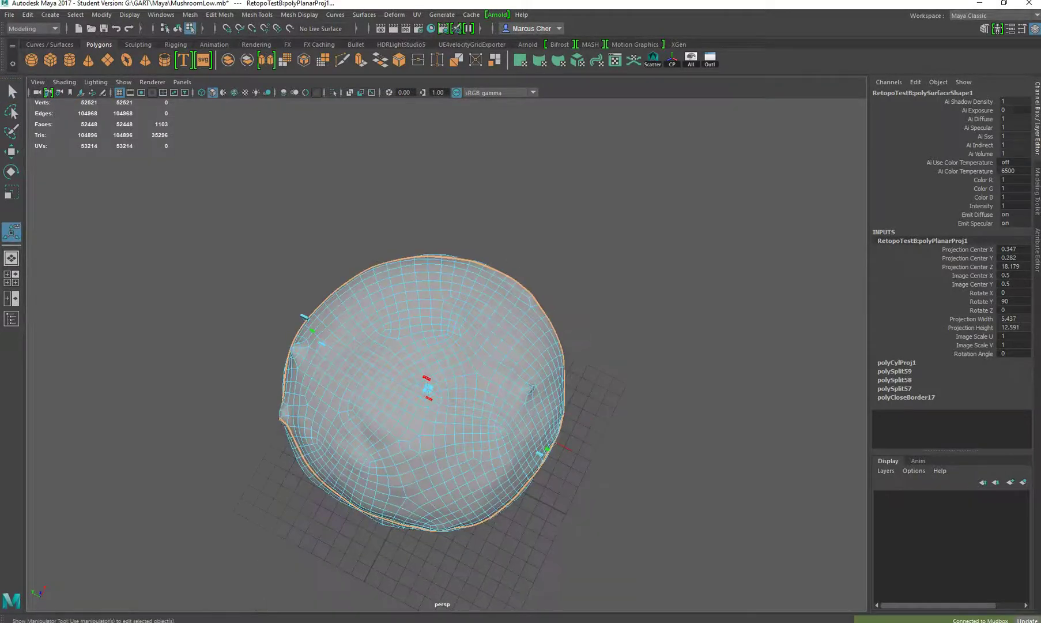
pyautogui.click(1008, 301)
pyautogui.write('0')
pyautogui.press('Return')
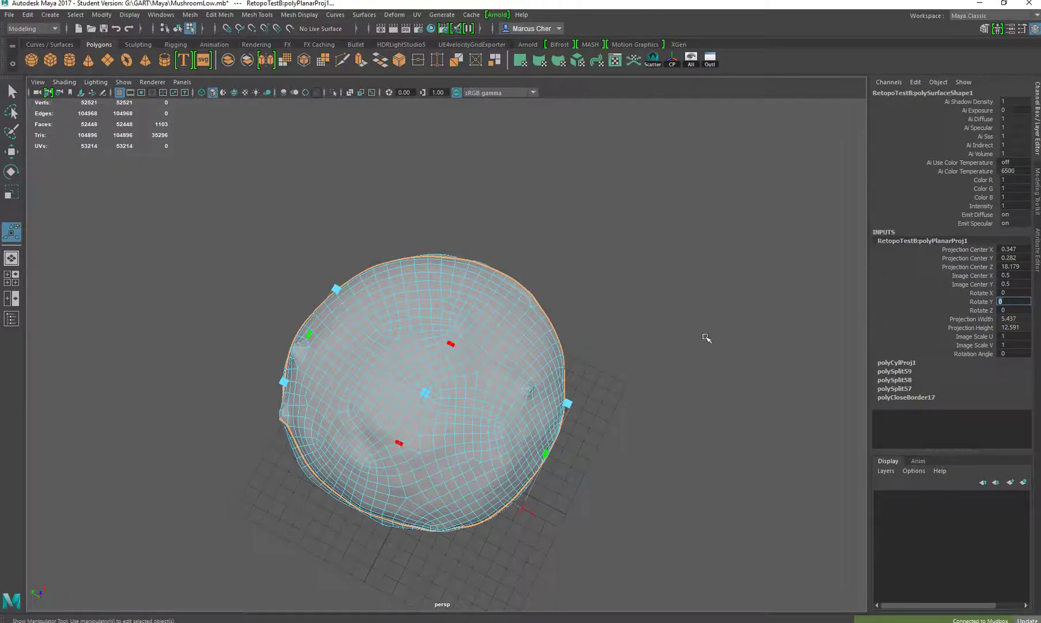
# Stretch the projection to 13.948 wide and 14.167 tall, then open the UV Editor.
pyautogui.keyDown('alt'); pyautogui.moveTo(518, 281); pyautogui.dragTo(558, 322); pyautogui.keyUp('alt')
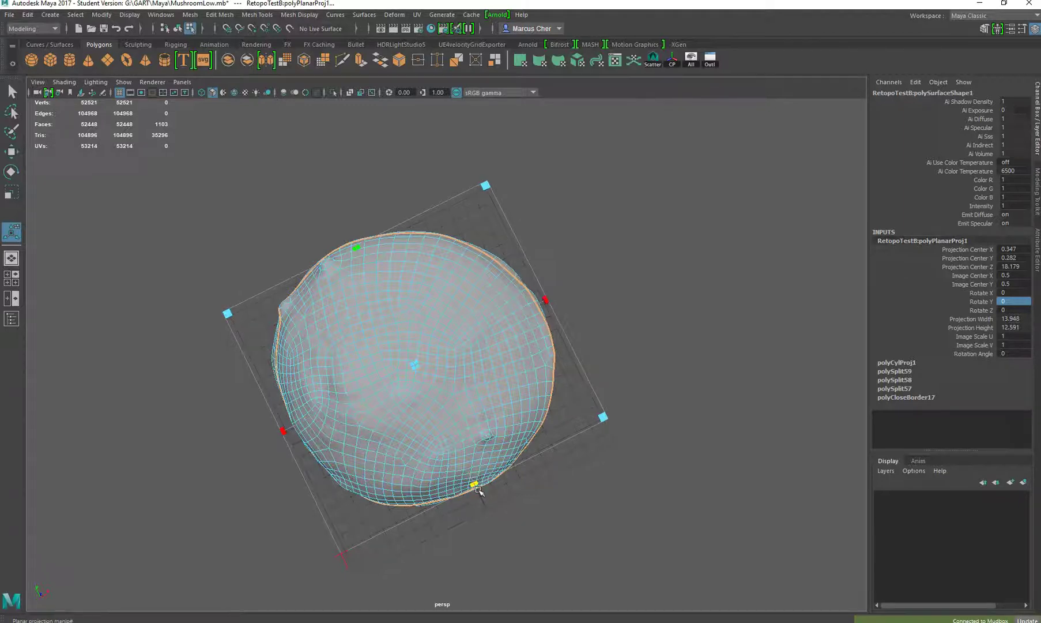
pyautogui.moveTo(478, 490); pyautogui.dragTo(482, 497)
pyautogui.click(617, 61)
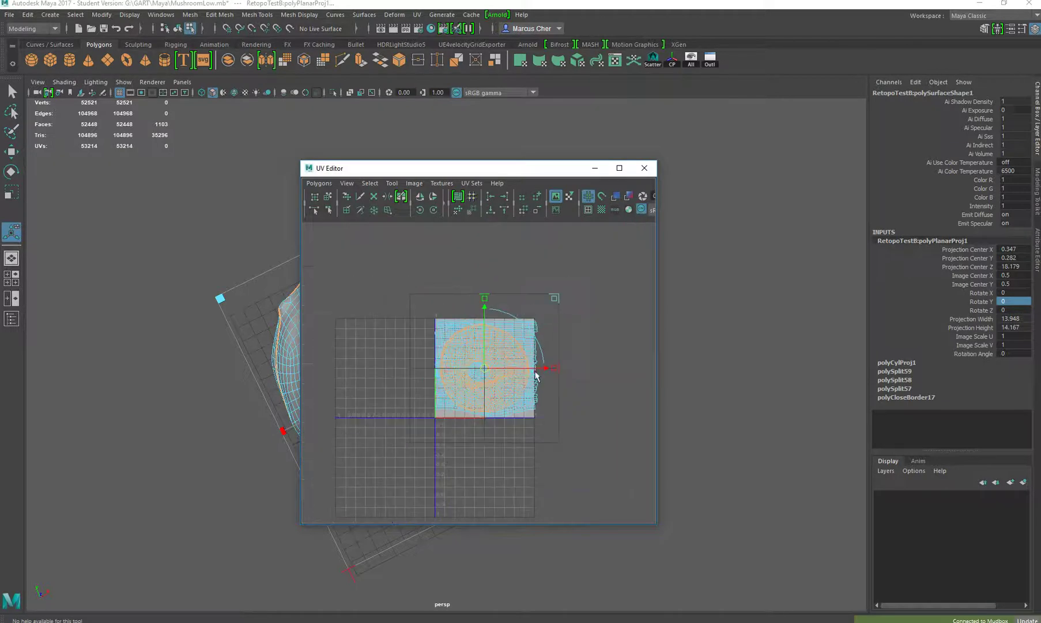
# Select the square cap UV shell and move it down below the U axis.
pyautogui.moveTo(547, 370); pyautogui.dragTo(644, 377)
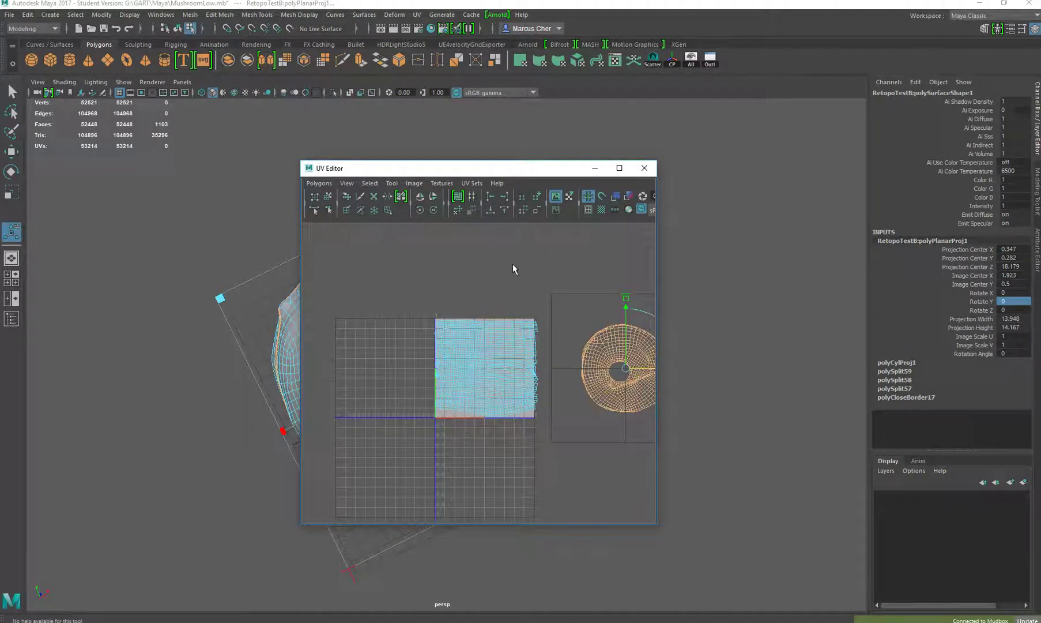
pyautogui.moveTo(552, 289); pyautogui.dragTo(395, 447)
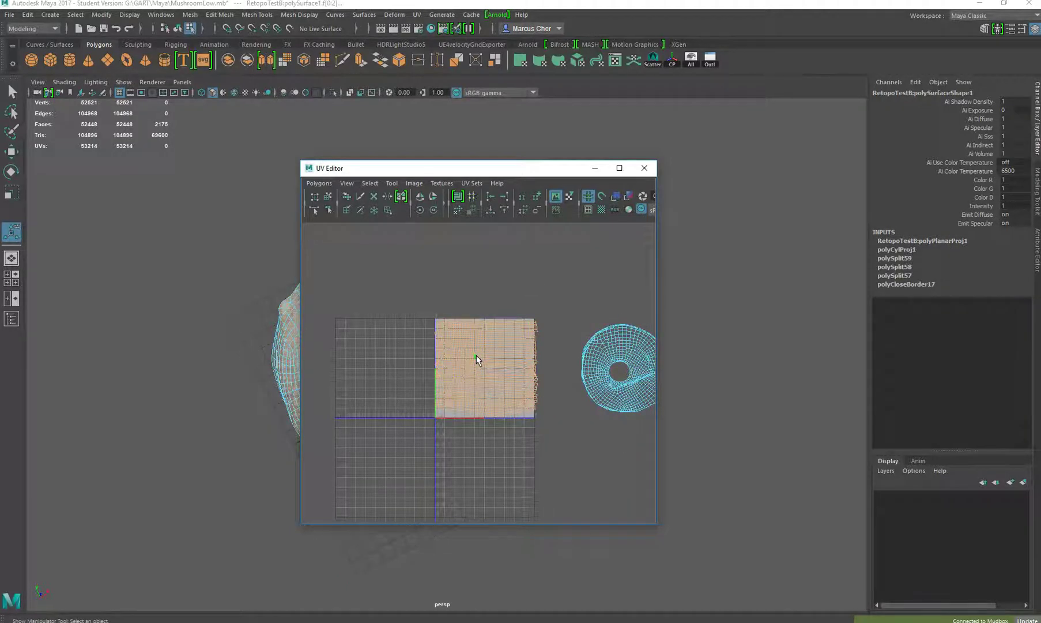
pyautogui.moveTo(476, 356); pyautogui.dragTo(476, 356, button='right')
pyautogui.moveTo(520, 170); pyautogui.dragTo(875, 168)
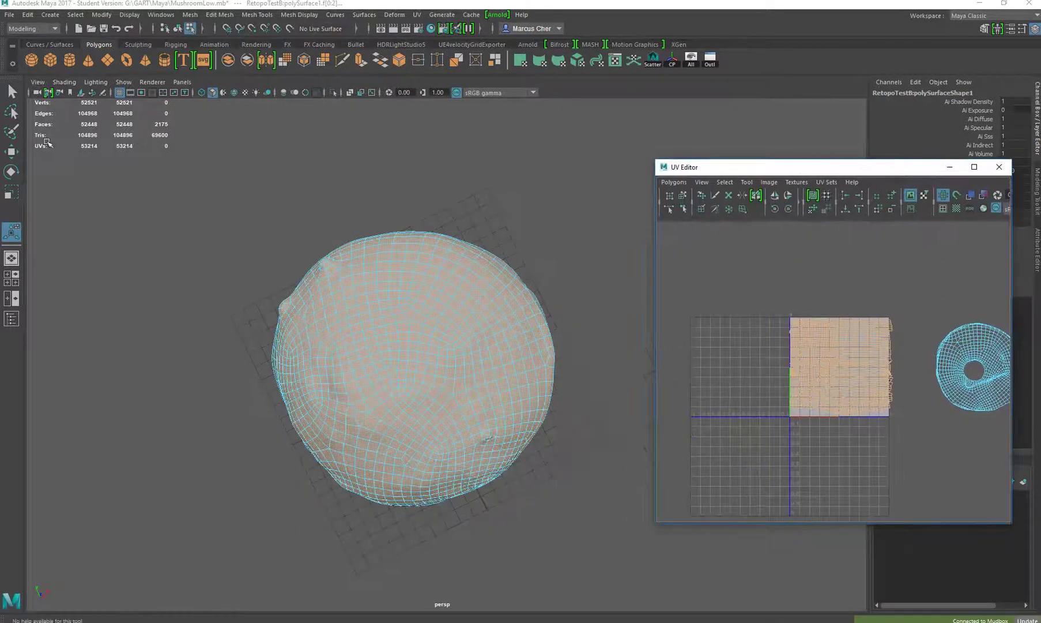
pyautogui.click(12, 151)
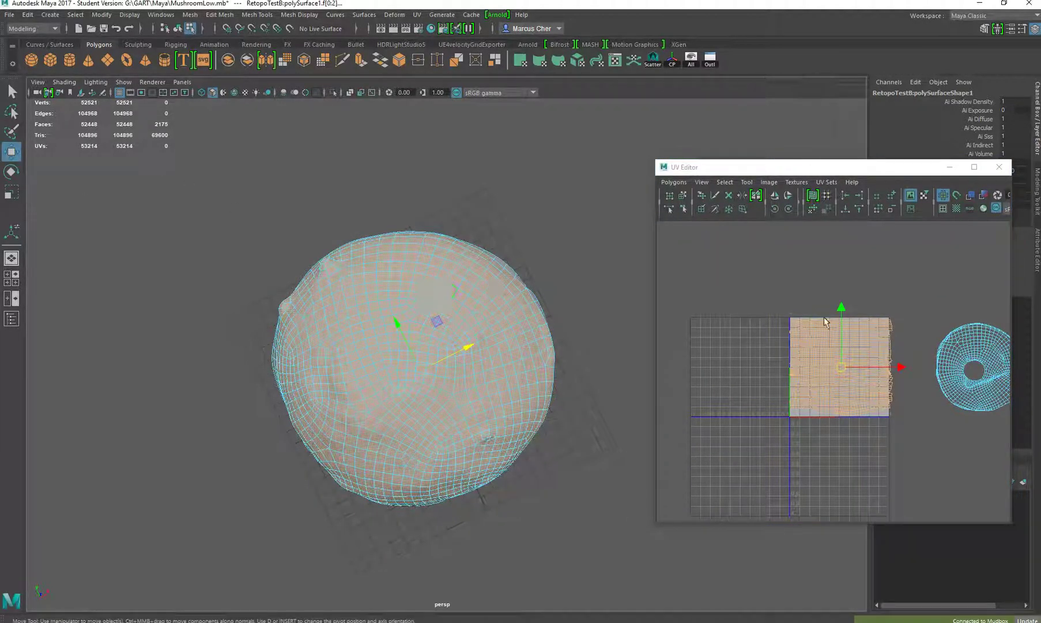
pyautogui.moveTo(842, 310); pyautogui.dragTo(840, 420)
pyautogui.keyDown('alt'); pyautogui.moveTo(494, 386); pyautogui.dragTo(441, 340); pyautogui.keyUp('alt')
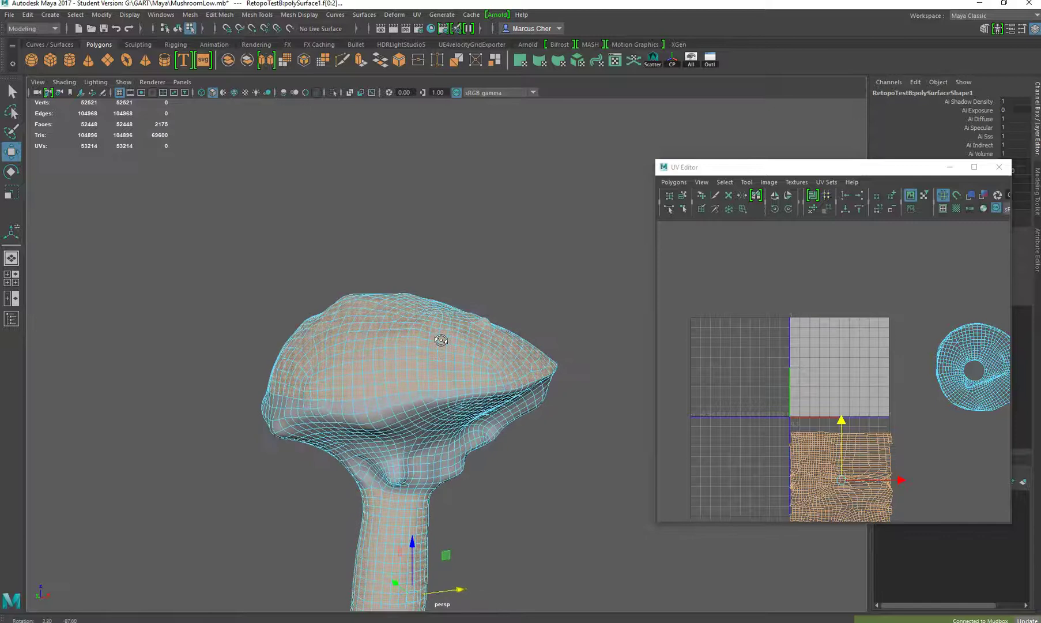
pyautogui.keyDown('alt'); pyautogui.moveTo(441, 340); pyautogui.dragTo(453, 434, button='right'); pyautogui.keyUp('alt')
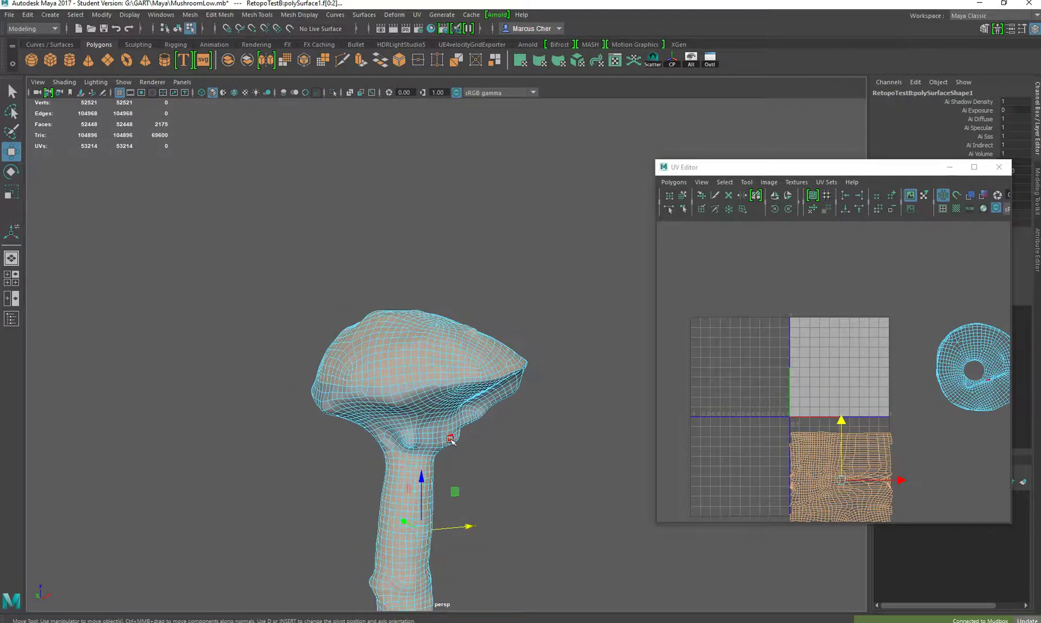
pyautogui.keyDown('alt'); pyautogui.moveTo(453, 434); pyautogui.dragTo(458, 250, button='middle'); pyautogui.keyUp('alt')
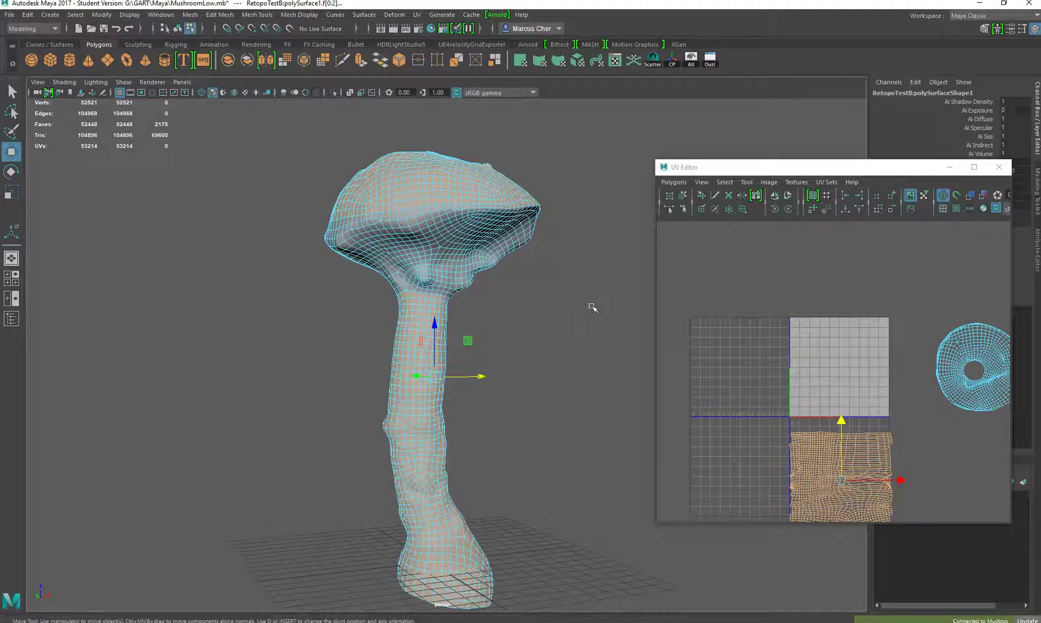
# Maximize a single view and marquee-deselect the stem faces below the cap.
pyautogui.keyDown('alt'); pyautogui.moveTo(507, 461); pyautogui.dragTo(545, 300, button='middle'); pyautogui.keyUp('alt')
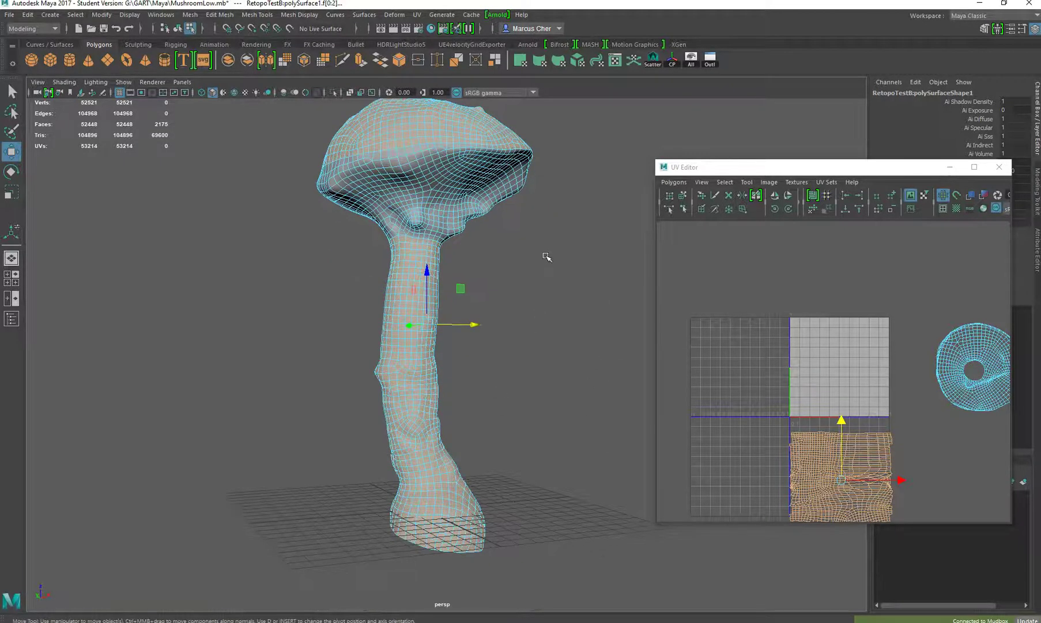
pyautogui.press('space')
pyautogui.press('space')
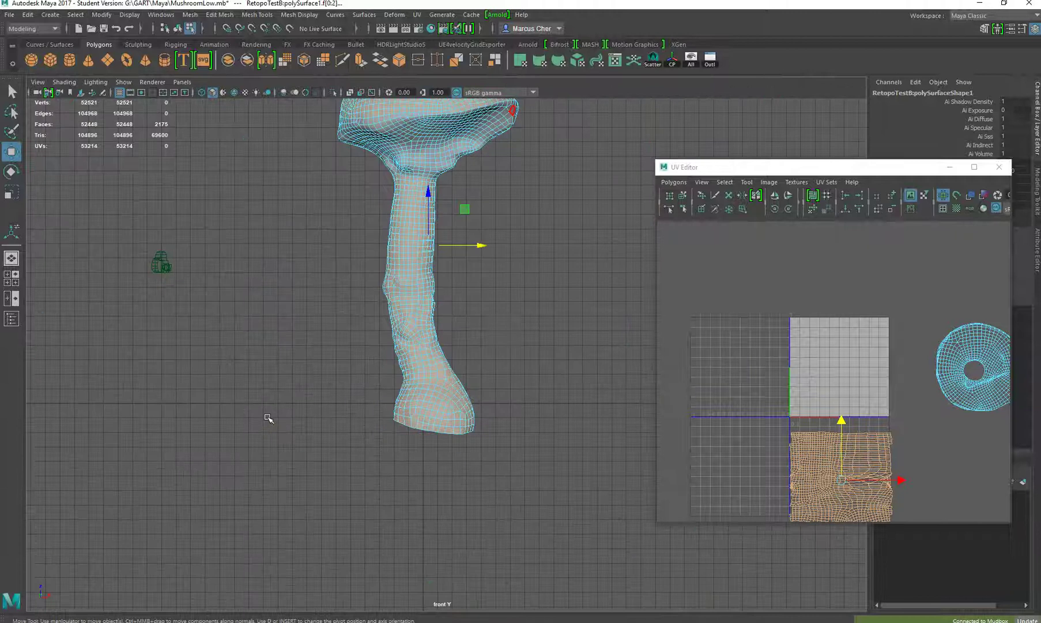
pyautogui.keyDown('alt'); pyautogui.moveTo(419, 309); pyautogui.dragTo(422, 387, button='middle'); pyautogui.keyUp('alt')
pyautogui.moveTo(520, 222); pyautogui.dragTo(228, 581)
pyautogui.scroll(2, 360, 349)
pyautogui.keyDown('alt'); pyautogui.moveTo(360, 348); pyautogui.dragTo(374, 383); pyautogui.keyUp('alt')
pyautogui.scroll(2, 373, 383)
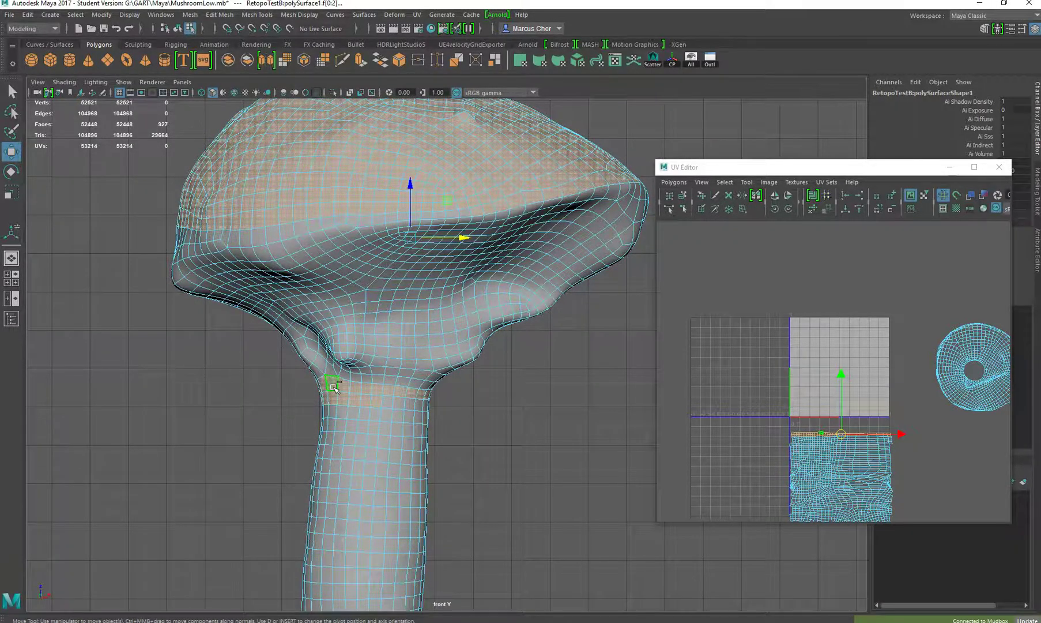
# Undo an accidental select-all and deselect stray stem faces at the band's edge.
pyautogui.hotkey('ctrl', 'shift', 'a')
pyautogui.hotkey('ctrl', 'z')
pyautogui.keyDown('ctrl'); pyautogui.click(368, 402); pyautogui.keyUp('ctrl')
pyautogui.keyDown('ctrl'); pyautogui.click(324, 385); pyautogui.keyUp('ctrl')
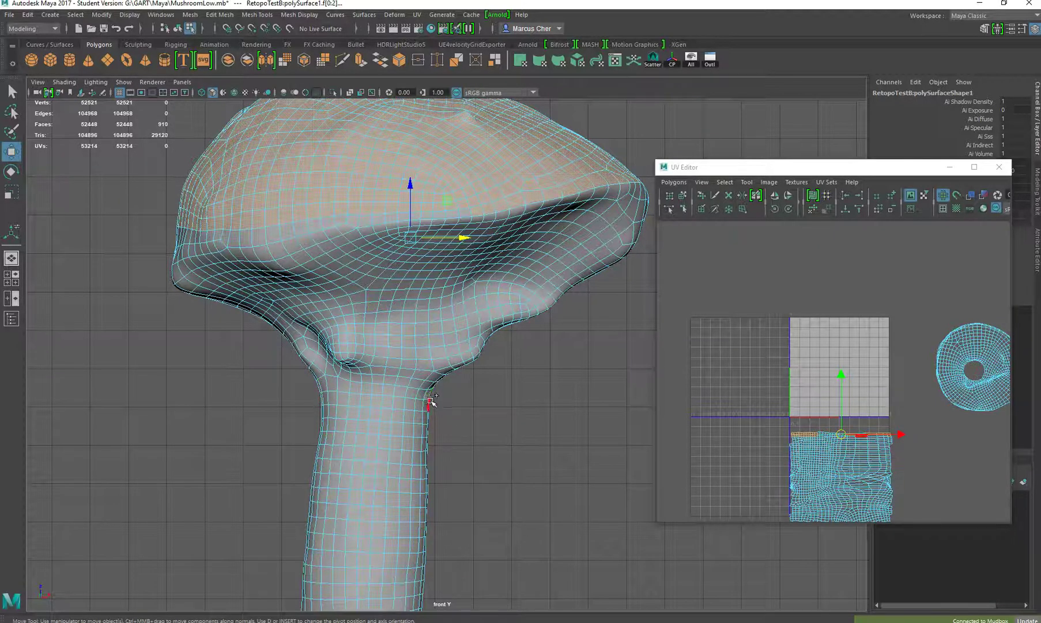
# Trim the stem face strip in side view to 901 faces, then maximize the perspective view.
pyautogui.press('space')
pyautogui.press('space')
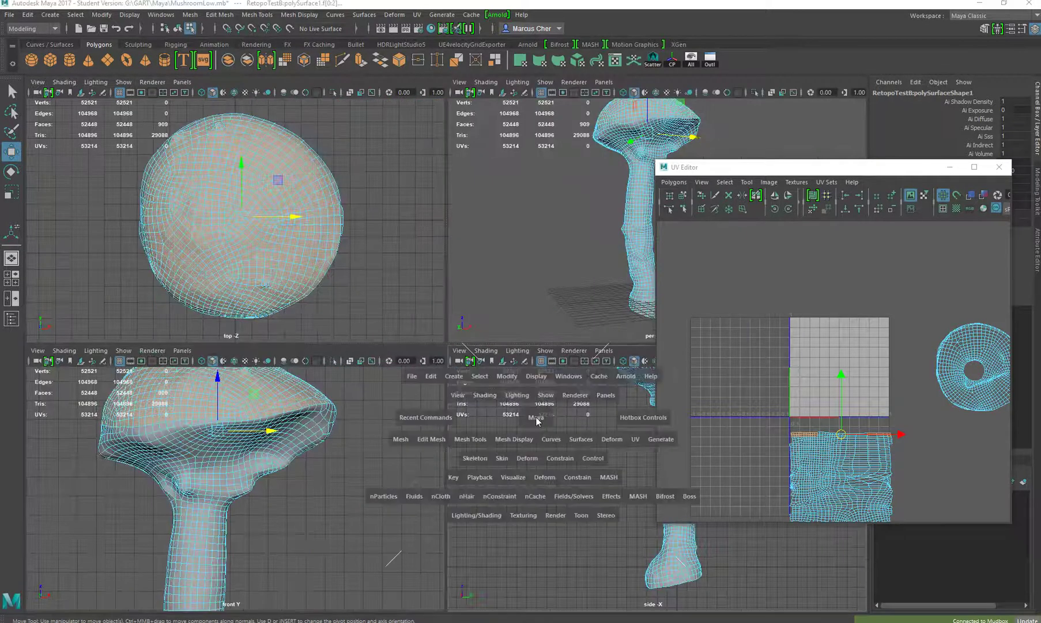
pyautogui.keyDown('alt'); pyautogui.moveTo(550, 441); pyautogui.dragTo(476, 394); pyautogui.keyUp('alt')
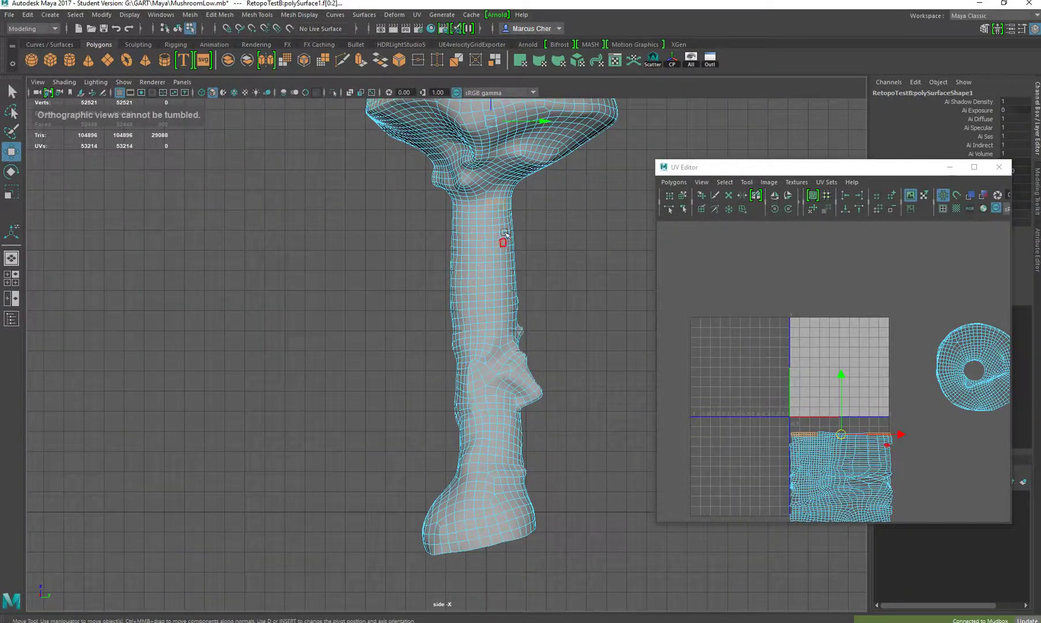
pyautogui.scroll(5, 507, 219)
pyautogui.keyDown('alt'); pyautogui.moveTo(488, 274); pyautogui.dragTo(414, 397, button='middle'); pyautogui.keyUp('alt')
pyautogui.scroll(3, 415, 397)
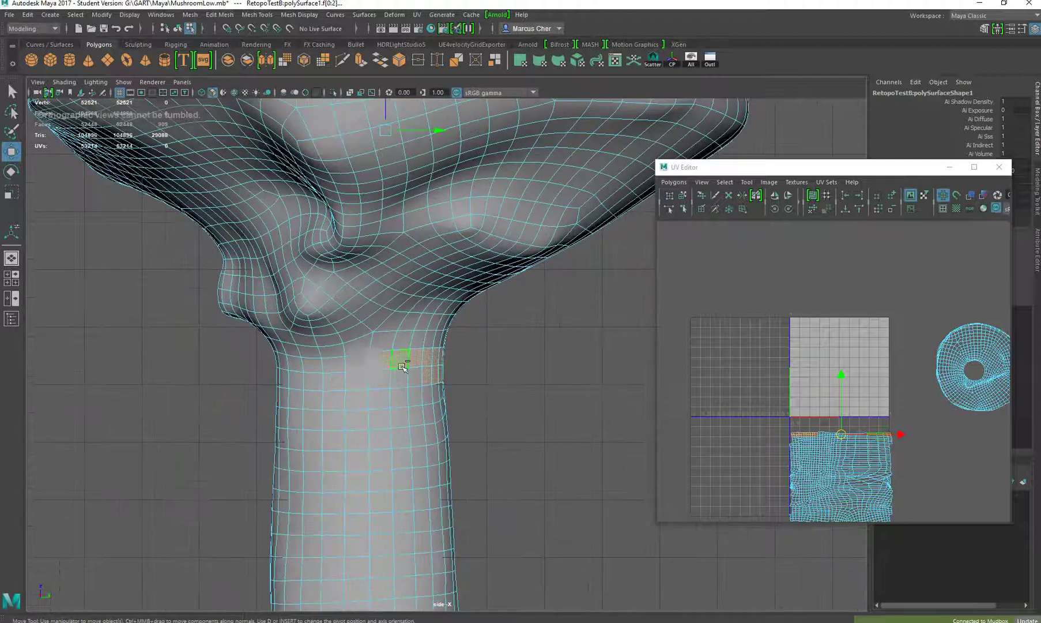
pyautogui.keyDown('ctrl'); pyautogui.click(381, 360); pyautogui.keyUp('ctrl')
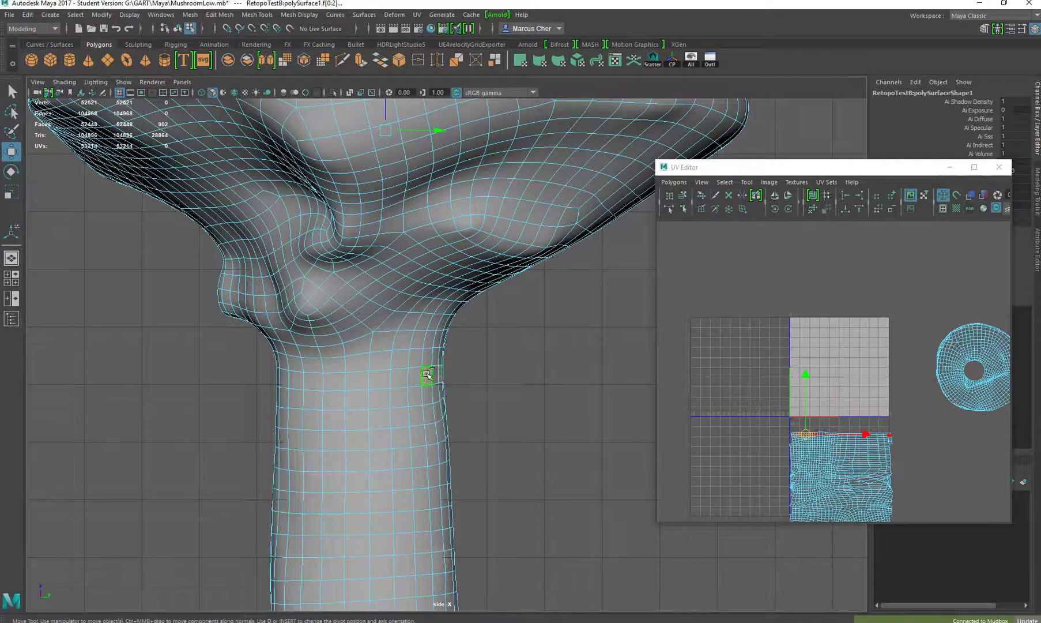
pyautogui.press('space')
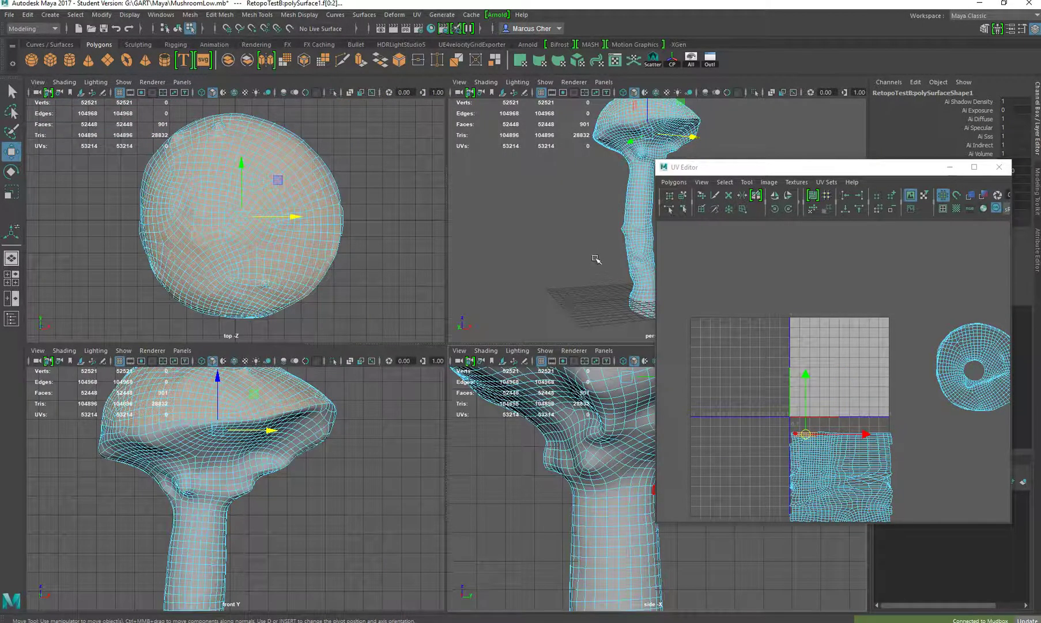
pyautogui.press('space')
# Deselect the stray stem-band faces just under the cap.
pyautogui.keyDown('alt'); pyautogui.moveTo(577, 265); pyautogui.dragTo(557, 313); pyautogui.keyUp('alt')
pyautogui.scroll(10, 435, 293)
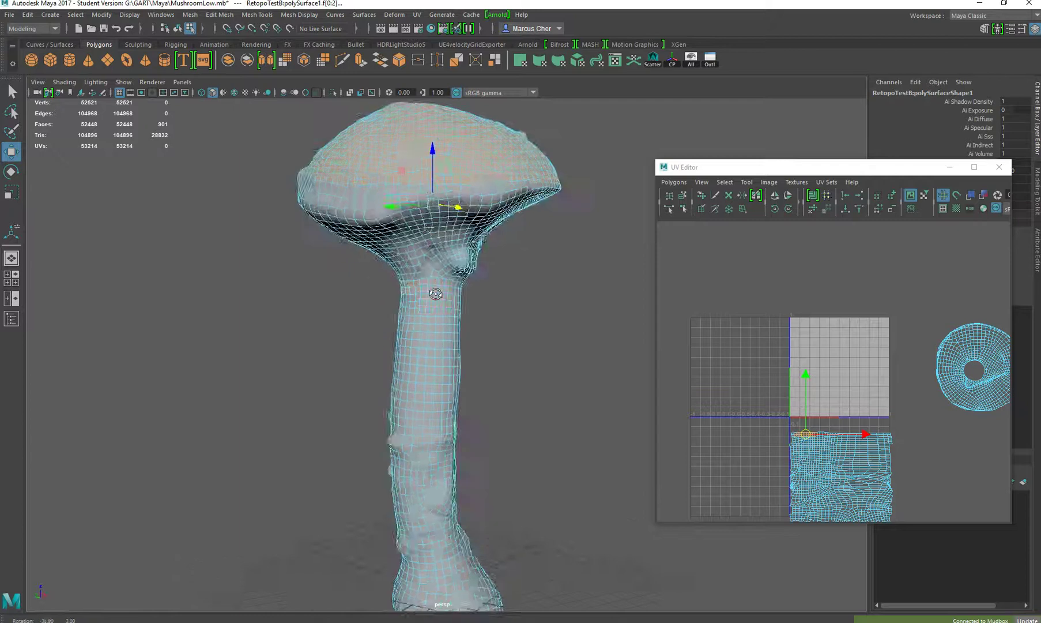
pyautogui.keyDown('alt'); pyautogui.moveTo(438, 240); pyautogui.dragTo(478, 346, button='middle'); pyautogui.keyUp('alt')
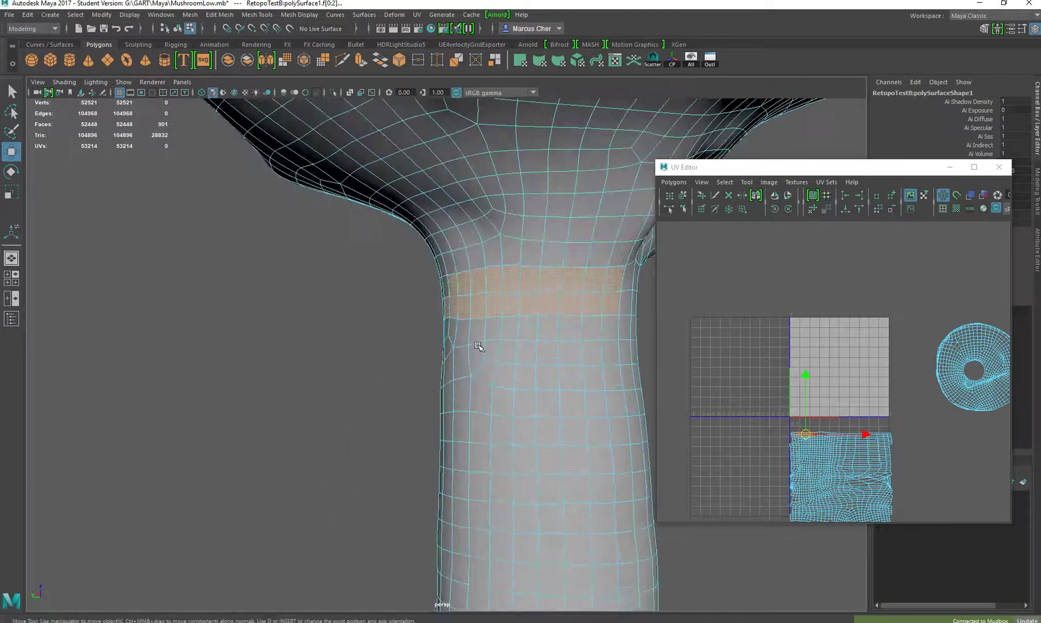
pyautogui.keyDown('ctrl'); pyautogui.click(528, 305); pyautogui.keyUp('ctrl')
pyautogui.keyDown('ctrl'); pyautogui.click(613, 282); pyautogui.keyUp('ctrl')
pyautogui.keyDown('ctrl'); pyautogui.click(608, 302); pyautogui.keyUp('ctrl')
pyautogui.keyDown('ctrl'); pyautogui.click(588, 302); pyautogui.keyUp('ctrl')
pyautogui.keyDown('ctrl'); pyautogui.click(569, 302); pyautogui.keyUp('ctrl')
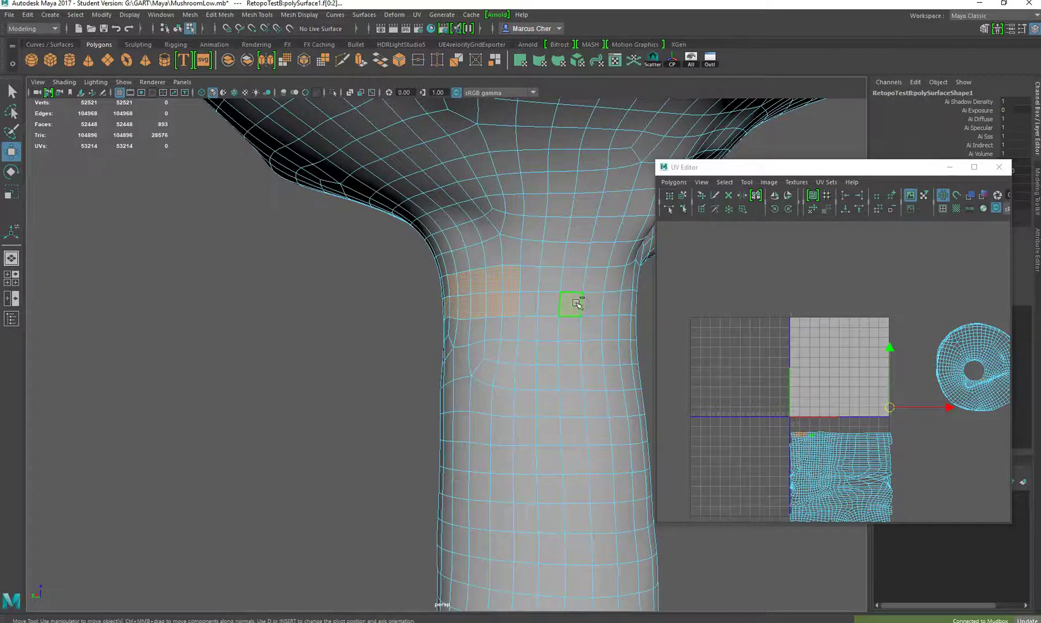
# Deselect the remaining stem-band faces, leaving 880 cap-top faces selected.
pyautogui.keyDown('alt'); pyautogui.moveTo(569, 303); pyautogui.dragTo(537, 327); pyautogui.keyUp('alt')
pyautogui.keyDown('ctrl'); pyautogui.click(548, 327); pyautogui.keyUp('ctrl')
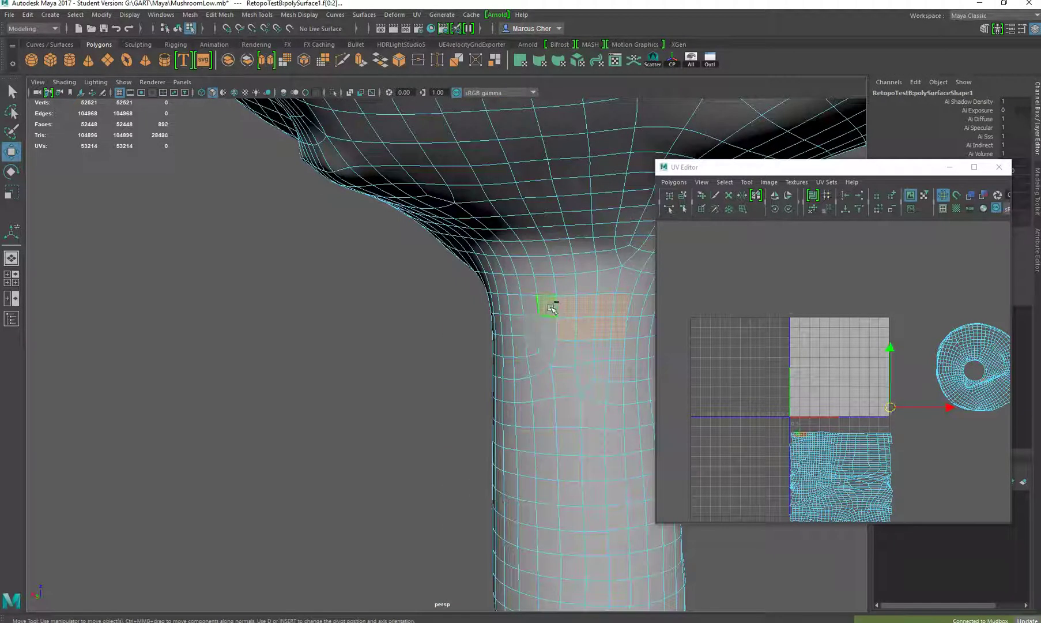
pyautogui.keyDown('ctrl'); pyautogui.click(548, 305); pyautogui.keyUp('ctrl')
pyautogui.keyDown('ctrl'); pyautogui.click(564, 306); pyautogui.keyUp('ctrl')
pyautogui.keyDown('ctrl'); pyautogui.click(565, 327); pyautogui.keyUp('ctrl')
pyautogui.keyDown('ctrl'); pyautogui.click(584, 327); pyautogui.keyUp('ctrl')
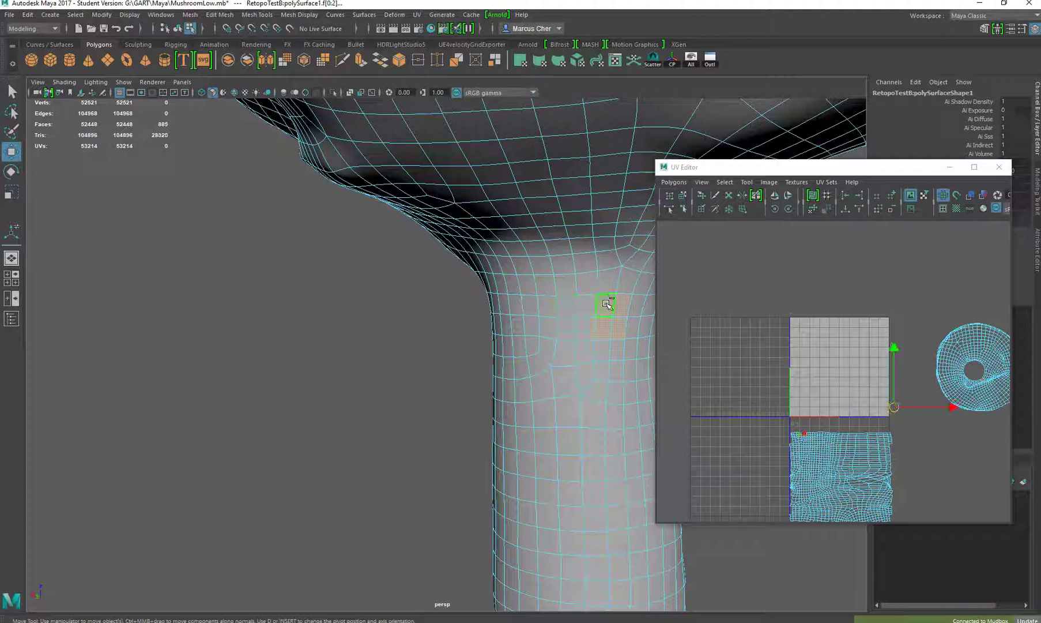
pyautogui.keyDown('ctrl'); pyautogui.click(607, 304); pyautogui.keyUp('ctrl')
pyautogui.keyDown('ctrl'); pyautogui.click(605, 327); pyautogui.keyUp('ctrl')
pyautogui.keyDown('ctrl'); pyautogui.click(621, 303); pyautogui.keyUp('ctrl')
pyautogui.keyDown('alt'); pyautogui.moveTo(622, 303); pyautogui.dragTo(375, 324); pyautogui.keyUp('alt')
pyautogui.keyDown('ctrl'); pyautogui.click(387, 253); pyautogui.keyUp('ctrl')
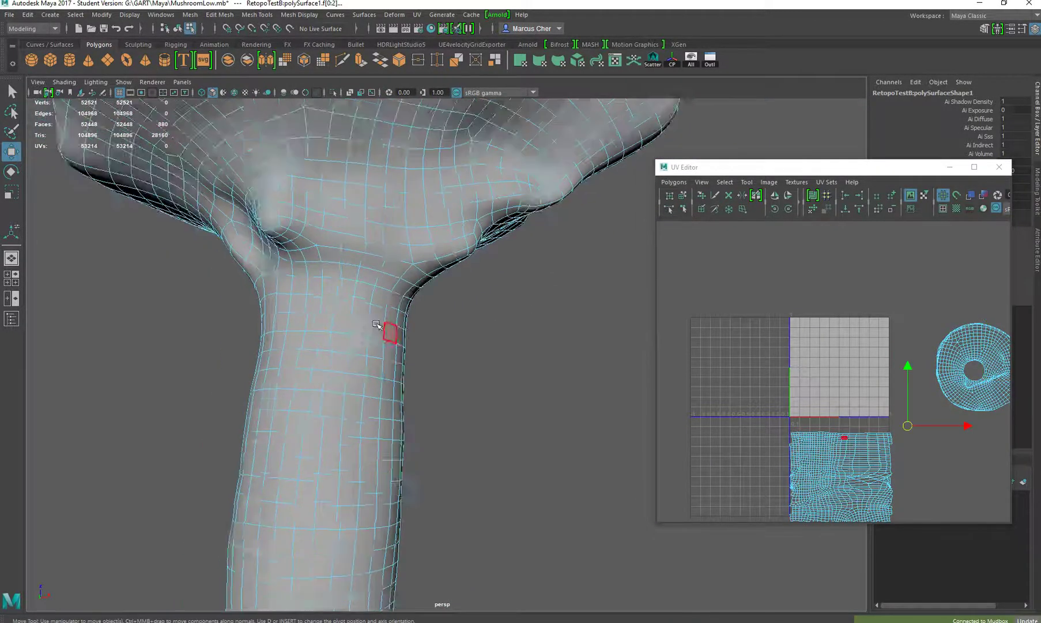
pyautogui.scroll(-5, 389, 326)
pyautogui.keyDown('alt'); pyautogui.moveTo(314, 340); pyautogui.dragTo(395, 346); pyautogui.keyUp('alt')
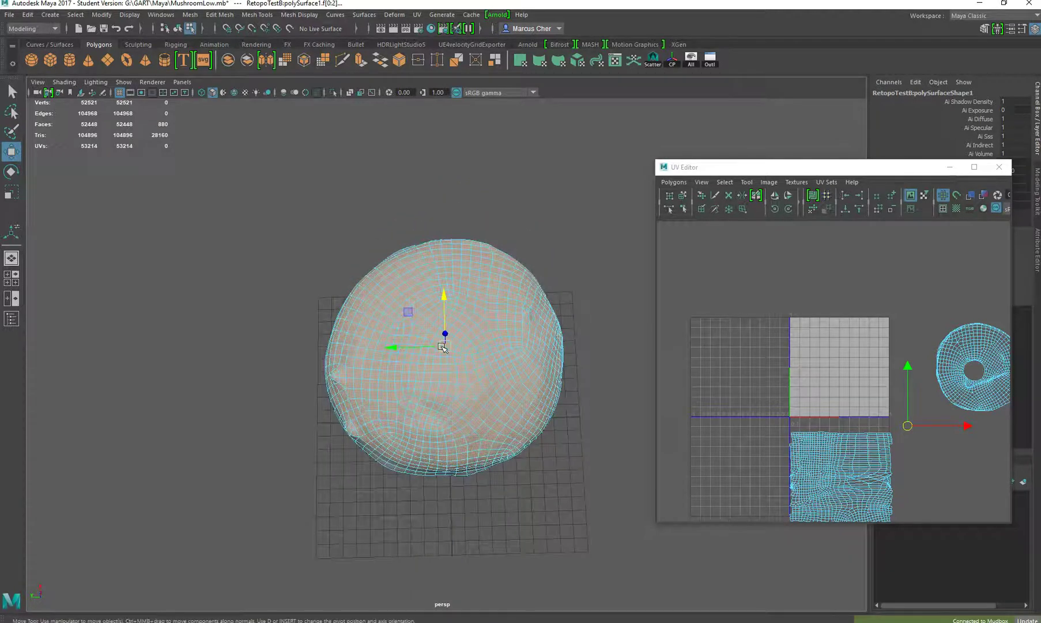
pyautogui.keyDown('alt'); pyautogui.moveTo(523, 284); pyautogui.dragTo(469, 297); pyautogui.keyUp('alt')
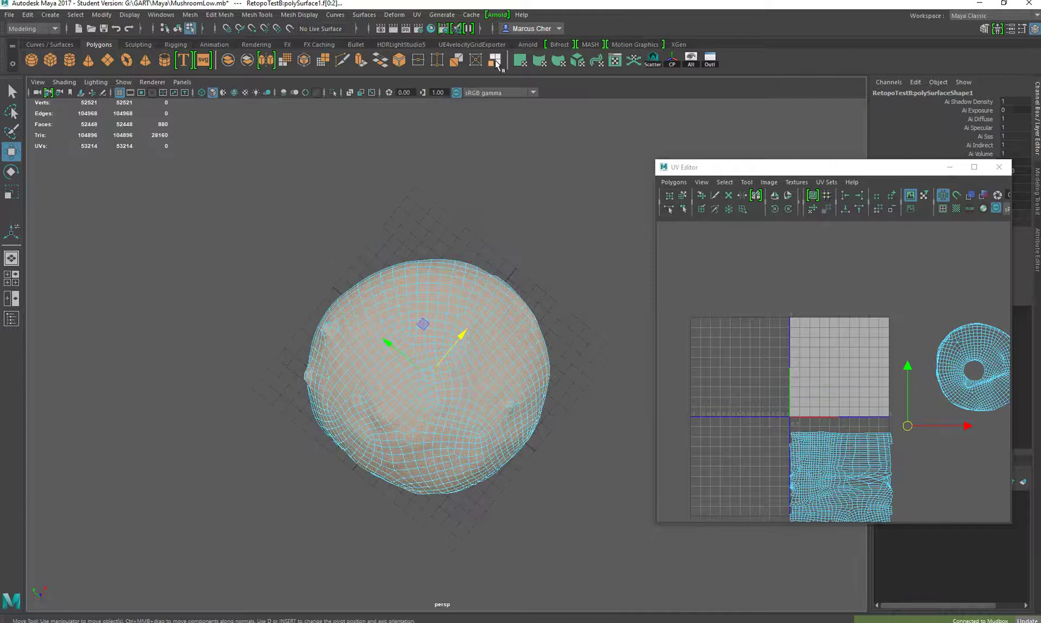
# Apply a new planar UV projection to the 880 cap faces with Rotate Y 0.
pyautogui.click(520, 60)
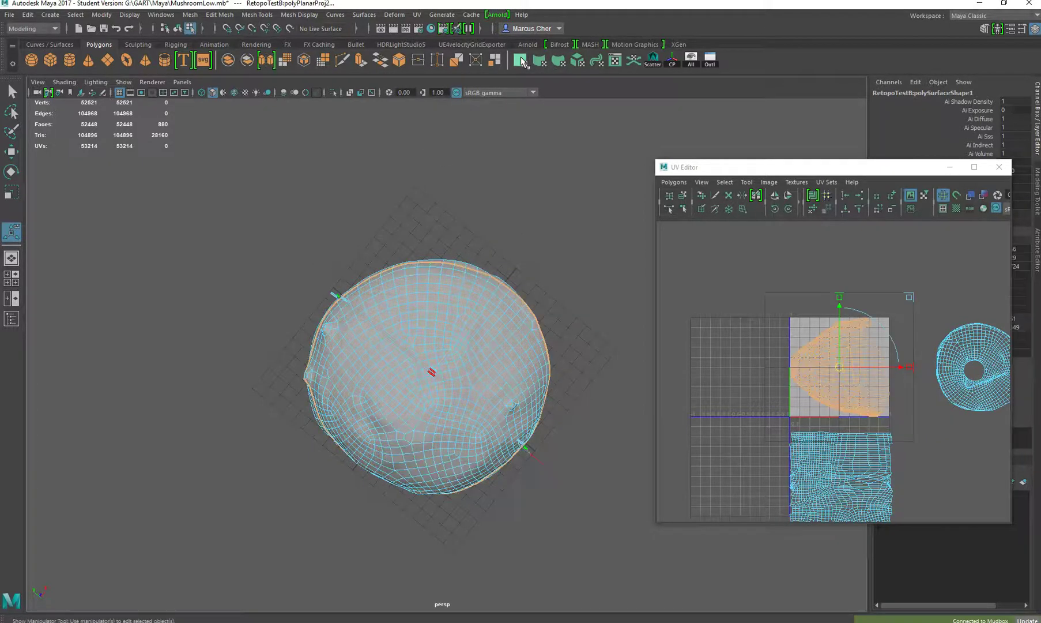
pyautogui.moveTo(798, 171); pyautogui.dragTo(134, 150)
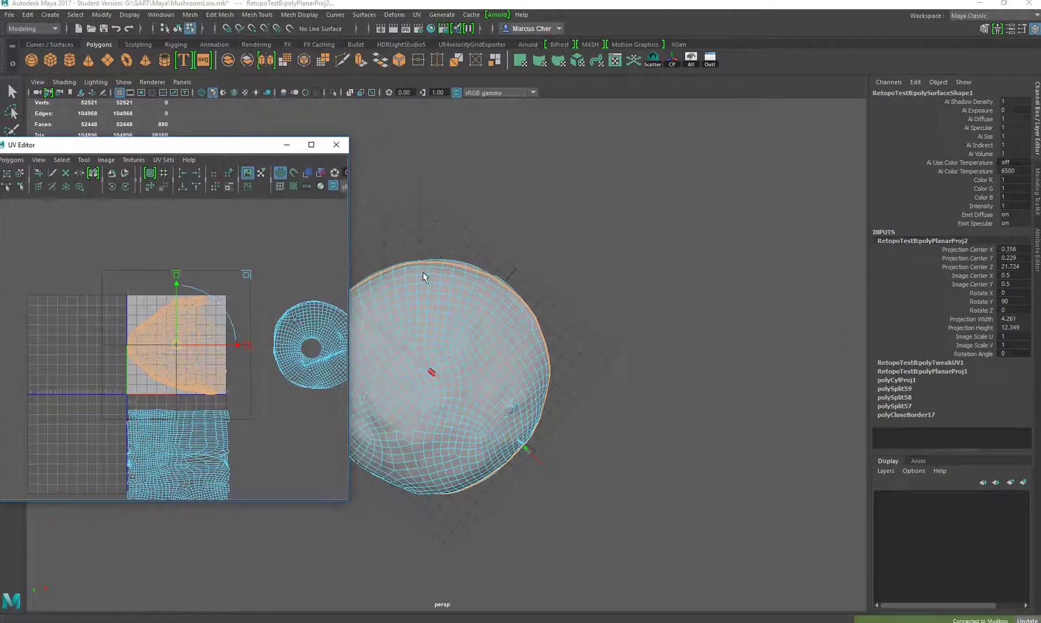
pyautogui.keyDown('alt'); pyautogui.moveTo(593, 367); pyautogui.dragTo(661, 349); pyautogui.keyUp('alt')
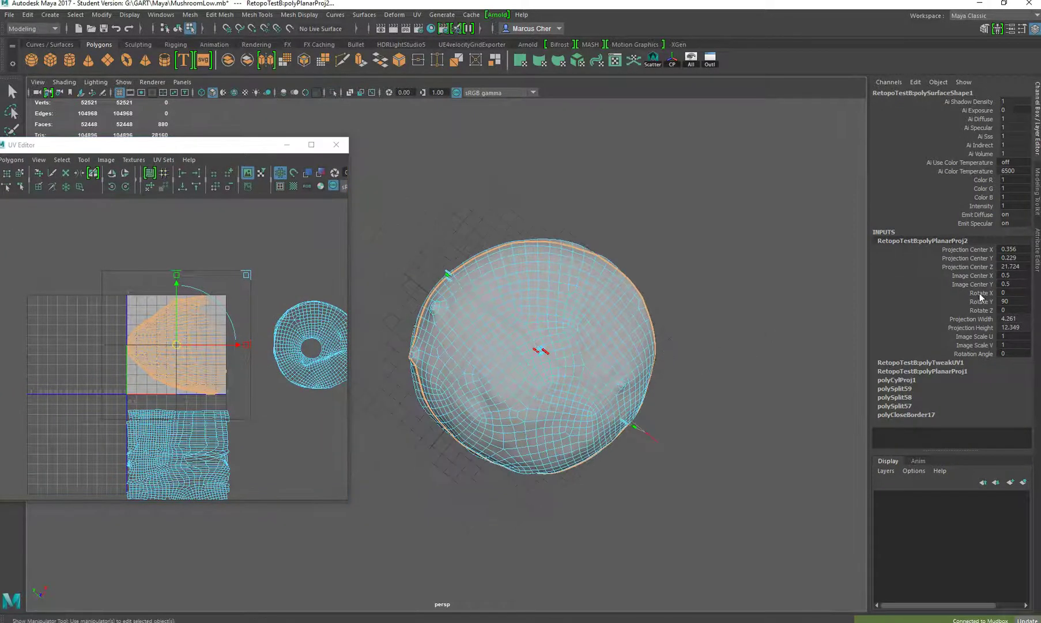
pyautogui.click(1012, 299)
pyautogui.write('0')
pyautogui.press('Return')
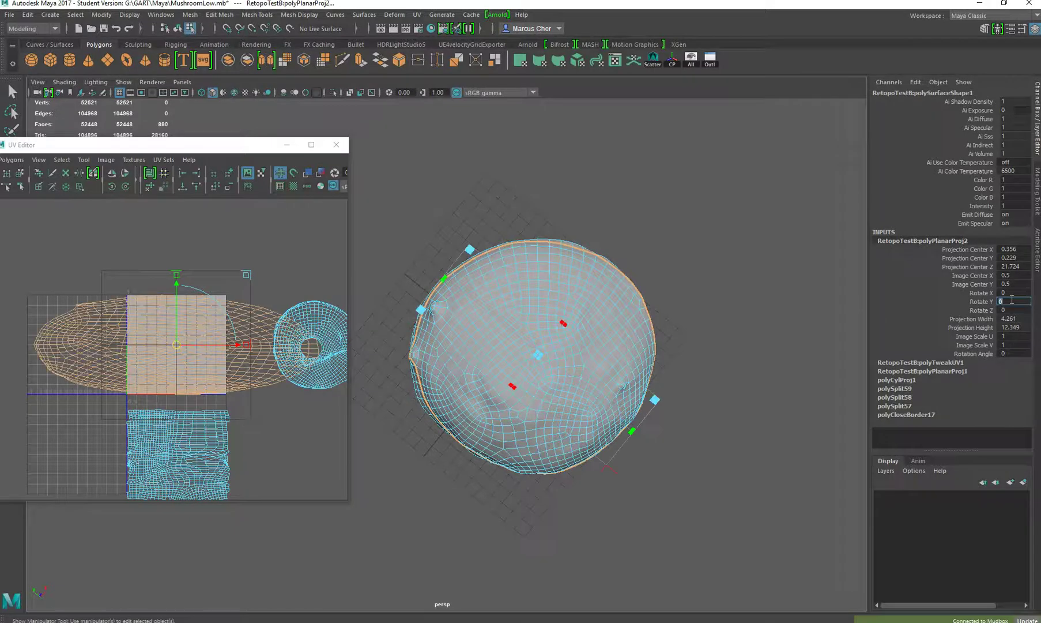
pyautogui.scroll(2, 533, 399)
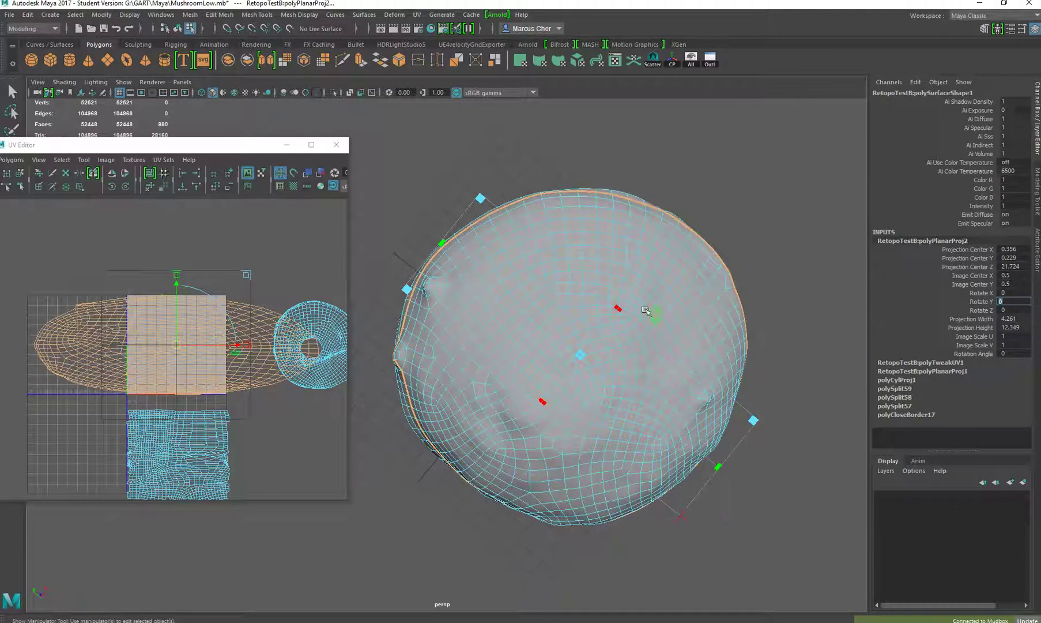
# Resize the projection to 12.759 wide by 12.584 tall so the shell becomes round.
pyautogui.moveTo(617, 309); pyautogui.dragTo(712, 224)
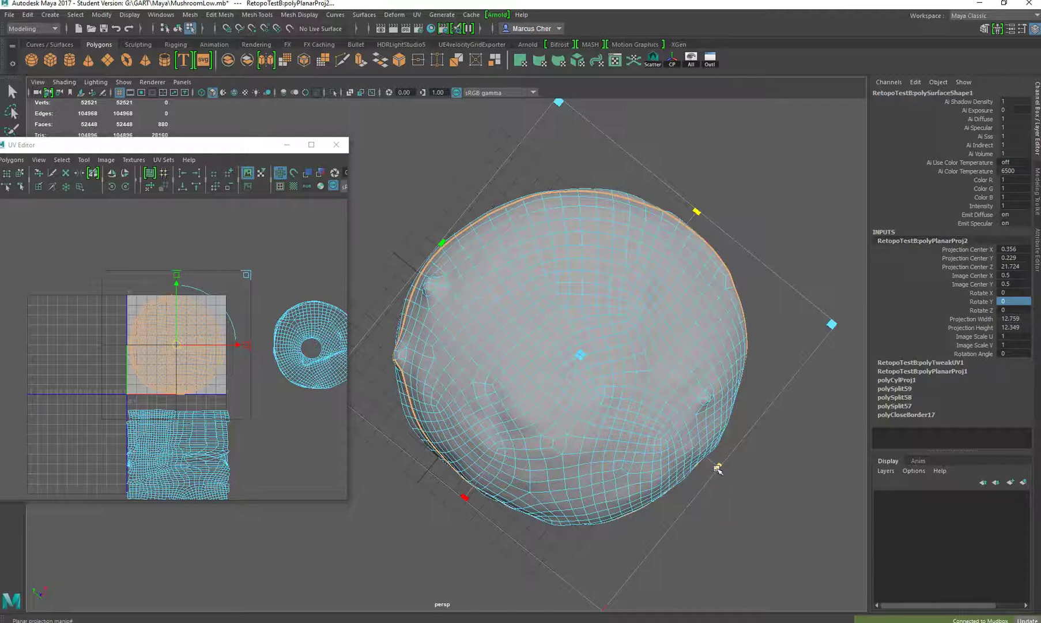
pyautogui.moveTo(717, 468); pyautogui.dragTo(635, 450)
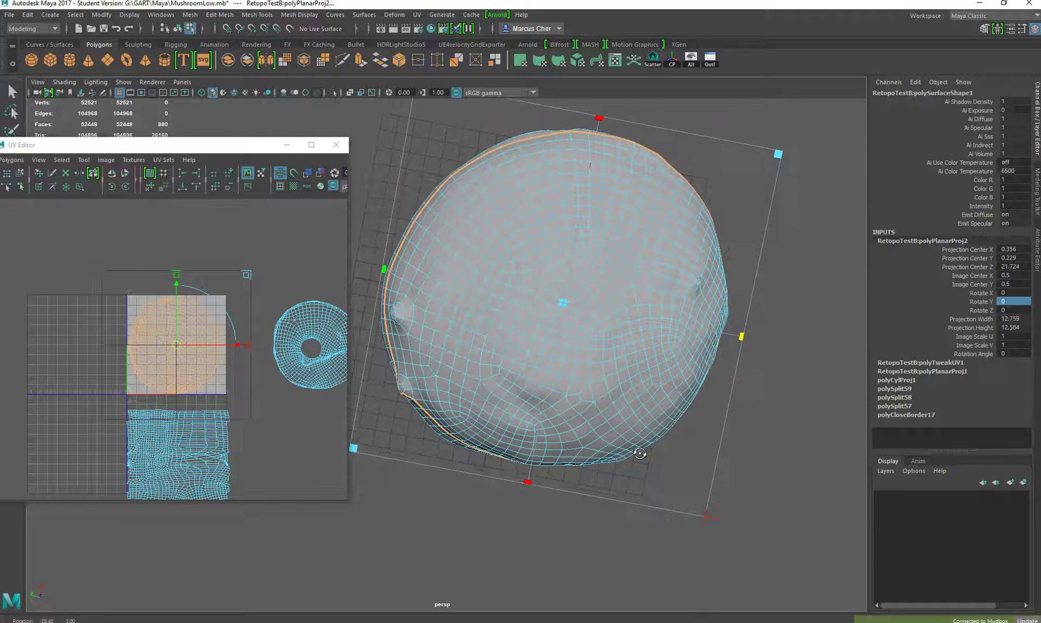
pyautogui.scroll(2, 159, 372)
pyautogui.scroll(2, 160, 372)
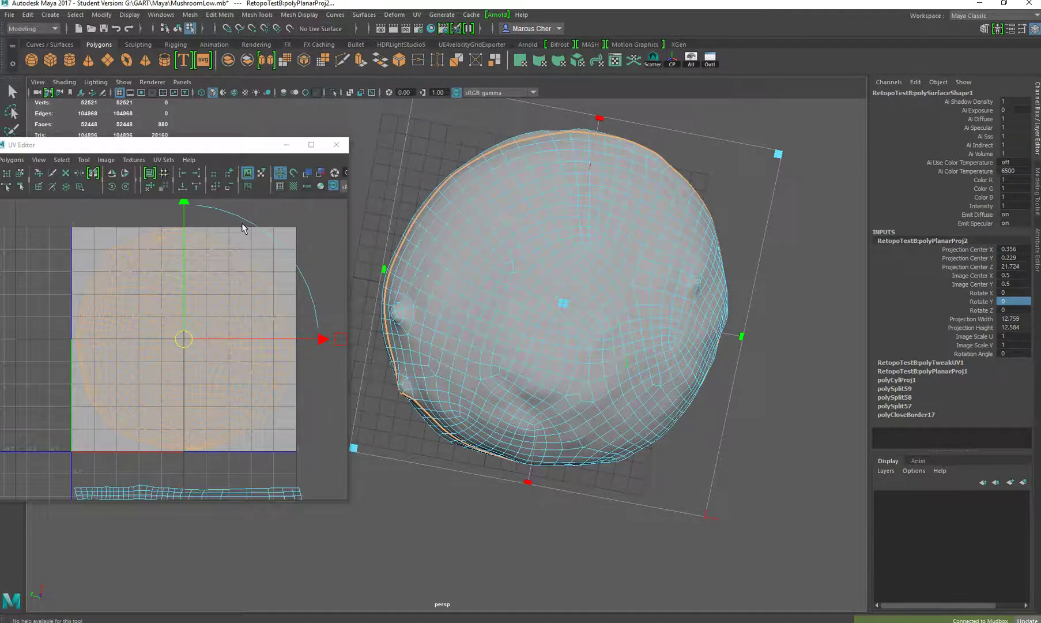
# Maximize the UV Editor and switch to the Unfold UV Tool from the marking menu.
pyautogui.moveTo(223, 145); pyautogui.dragTo(643, 171)
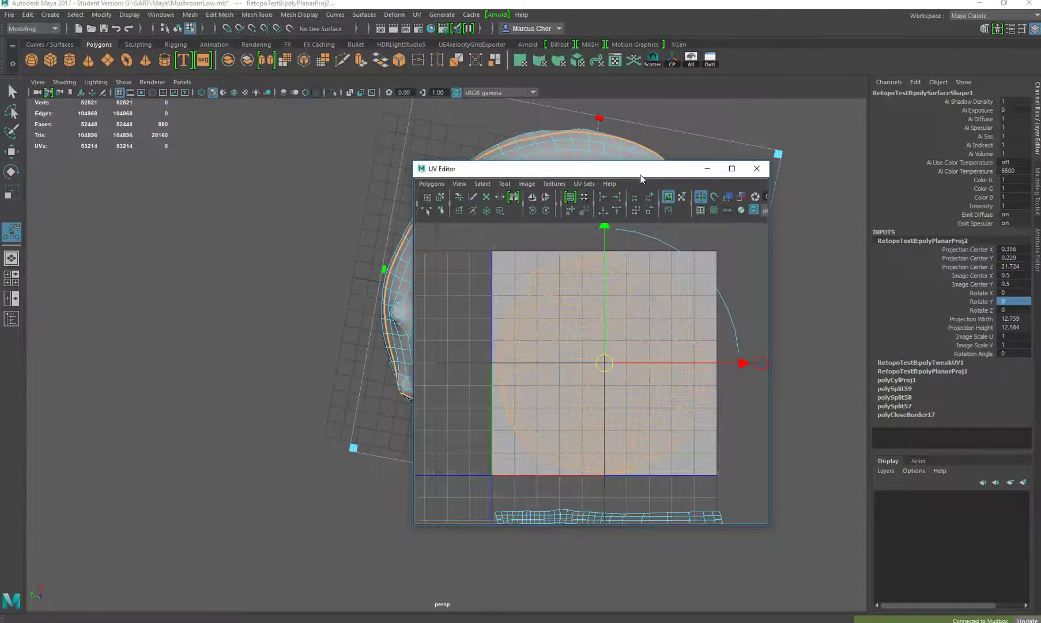
pyautogui.scroll(1, 636, 296)
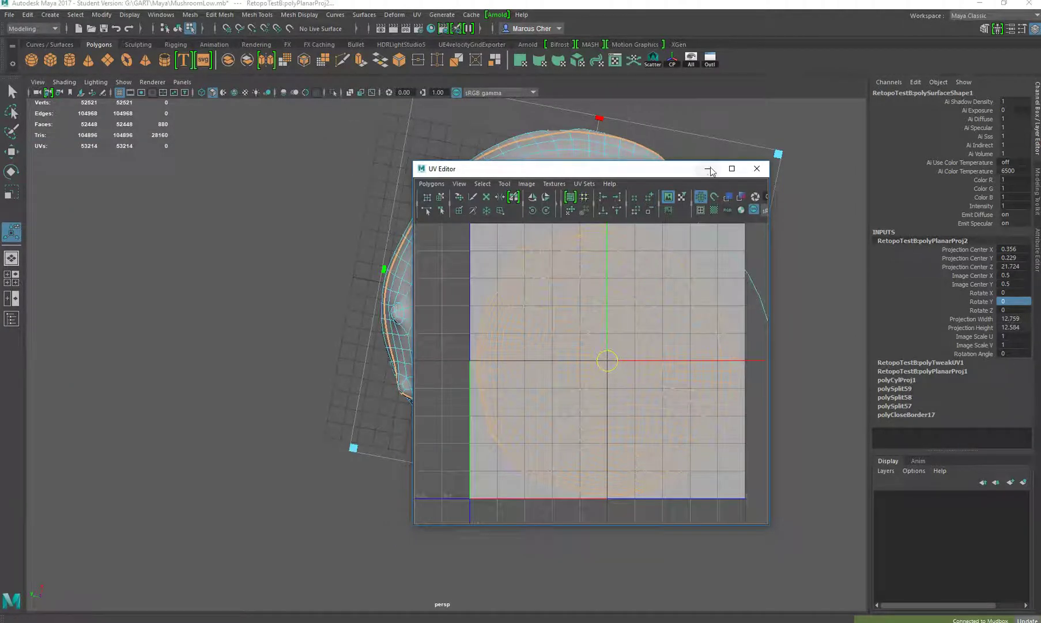
pyautogui.click(731, 168)
pyautogui.scroll(-5, 498, 271)
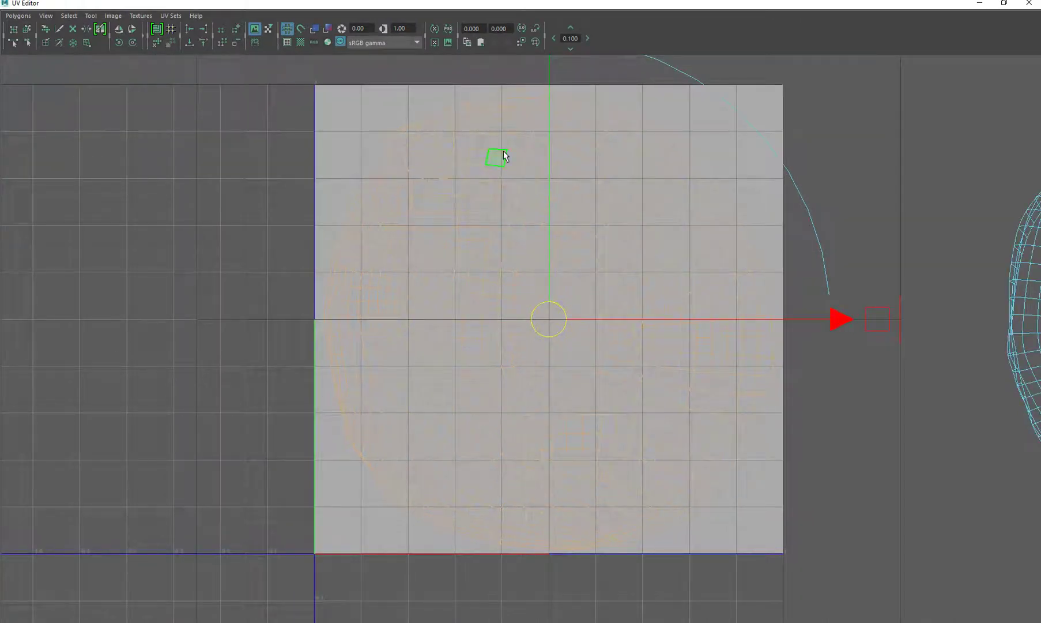
pyautogui.rightClick(504, 154)
pyautogui.moveTo(496, 230)
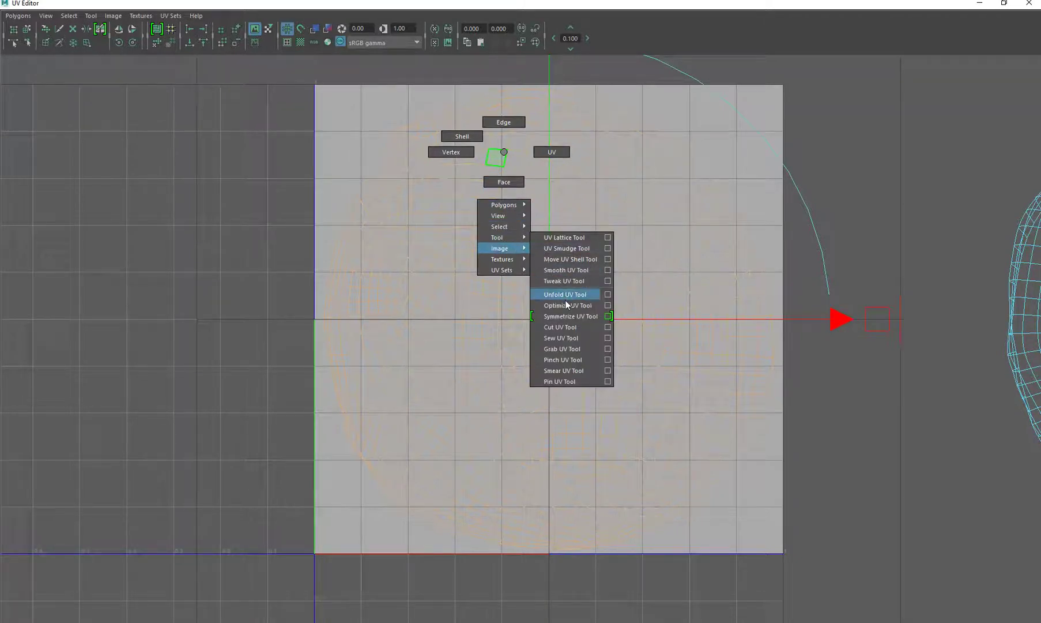
pyautogui.click(566, 305)
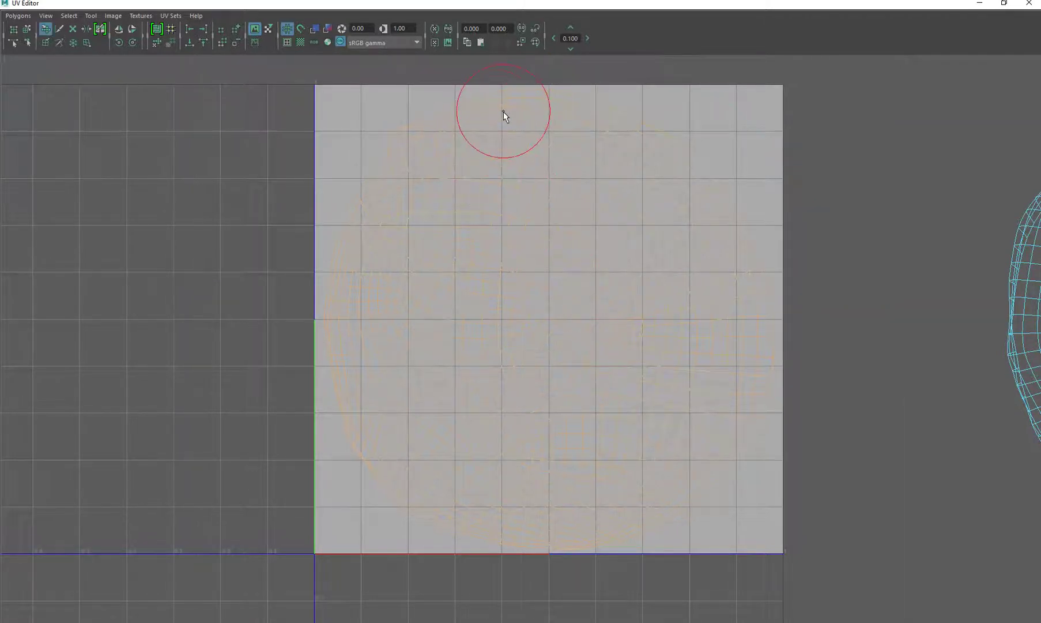
# Brush-unfold the round cap shell so its UVs relax across the 0–1 square.
pyautogui.moveTo(503, 111)
pyautogui.mouseDown()
pyautogui.moveTo(499, 128)
pyautogui.moveTo(497, 116)
pyautogui.moveTo(413, 126)
pyautogui.moveTo(532, 112)
pyautogui.moveTo(612, 125)
pyautogui.moveTo(692, 181)
pyautogui.moveTo(748, 279)
pyautogui.moveTo(746, 267)
pyautogui.moveTo(680, 165)
pyautogui.moveTo(727, 239)
pyautogui.moveTo(745, 311)
pyautogui.moveTo(744, 404)
pyautogui.moveTo(713, 449)
pyautogui.moveTo(667, 469)
pyautogui.moveTo(608, 482)
pyautogui.moveTo(595, 474)
pyautogui.moveTo(627, 483)
pyautogui.moveTo(682, 473)
pyautogui.moveTo(679, 505)
pyautogui.moveTo(623, 522)
pyautogui.moveTo(707, 460)
pyautogui.moveTo(702, 490)
pyautogui.moveTo(562, 542)
pyautogui.moveTo(602, 541)
pyautogui.moveTo(569, 549)
pyautogui.moveTo(437, 532)
pyautogui.moveTo(458, 528)
pyautogui.moveTo(413, 516)
pyautogui.moveTo(366, 460)
pyautogui.moveTo(379, 485)
pyautogui.moveTo(330, 396)
pyautogui.moveTo(332, 365)
pyautogui.moveTo(341, 406)
pyautogui.moveTo(337, 298)
pyautogui.moveTo(328, 337)
pyautogui.moveTo(342, 437)
pyautogui.moveTo(327, 327)
pyautogui.moveTo(378, 215)
pyautogui.moveTo(338, 279)
pyautogui.moveTo(376, 192)
pyautogui.moveTo(408, 157)
pyautogui.moveTo(338, 271)
pyautogui.moveTo(348, 343)
pyautogui.moveTo(395, 179)
pyautogui.moveTo(379, 195)
pyautogui.moveTo(339, 333)
pyautogui.moveTo(361, 404)
pyautogui.moveTo(379, 196)
pyautogui.moveTo(458, 185)
pyautogui.moveTo(342, 347)
pyautogui.moveTo(343, 287)
pyautogui.moveTo(406, 155)
pyautogui.moveTo(309, 301)
pyautogui.moveTo(365, 449)
pyautogui.moveTo(338, 395)
pyautogui.moveTo(340, 346)
pyautogui.moveTo(368, 478)
pyautogui.moveTo(510, 548)
pyautogui.moveTo(628, 549)
pyautogui.moveTo(661, 529)
pyautogui.moveTo(674, 489)
pyautogui.moveTo(725, 442)
pyautogui.moveTo(747, 257)
pyautogui.moveTo(695, 177)
pyautogui.moveTo(644, 138)
pyautogui.moveTo(600, 112)
pyautogui.moveTo(525, 94)
pyautogui.moveTo(621, 125)
pyautogui.moveTo(696, 193)
pyautogui.moveTo(676, 158)
pyautogui.moveTo(512, 109)
pyautogui.moveTo(421, 151)
pyautogui.moveTo(362, 212)
pyautogui.moveTo(355, 284)
pyautogui.moveTo(370, 393)
pyautogui.moveTo(402, 476)
pyautogui.moveTo(346, 383)
pyautogui.moveTo(349, 297)
pyautogui.moveTo(406, 196)
pyautogui.moveTo(381, 315)
pyautogui.moveTo(421, 496)
pyautogui.moveTo(329, 381)
pyautogui.moveTo(345, 433)
pyautogui.moveTo(342, 342)
pyautogui.moveTo(372, 209)
pyautogui.moveTo(340, 334)
pyautogui.moveTo(342, 266)
pyautogui.moveTo(401, 177)
pyautogui.moveTo(385, 270)
pyautogui.moveTo(392, 474)
pyautogui.moveTo(476, 522)
pyautogui.moveTo(583, 537)
pyautogui.moveTo(616, 528)
pyautogui.moveTo(509, 519)
pyautogui.moveTo(619, 514)
pyautogui.moveTo(660, 493)
pyautogui.moveTo(616, 521)
pyautogui.moveTo(463, 511)
pyautogui.moveTo(618, 502)
pyautogui.moveTo(665, 471)
pyautogui.moveTo(611, 473)
pyautogui.moveTo(647, 470)
pyautogui.moveTo(704, 427)
pyautogui.moveTo(729, 339)
pyautogui.moveTo(727, 269)
pyautogui.moveTo(633, 339)
pyautogui.moveTo(588, 393)
pyautogui.moveTo(140, 212)
pyautogui.mouseUp()
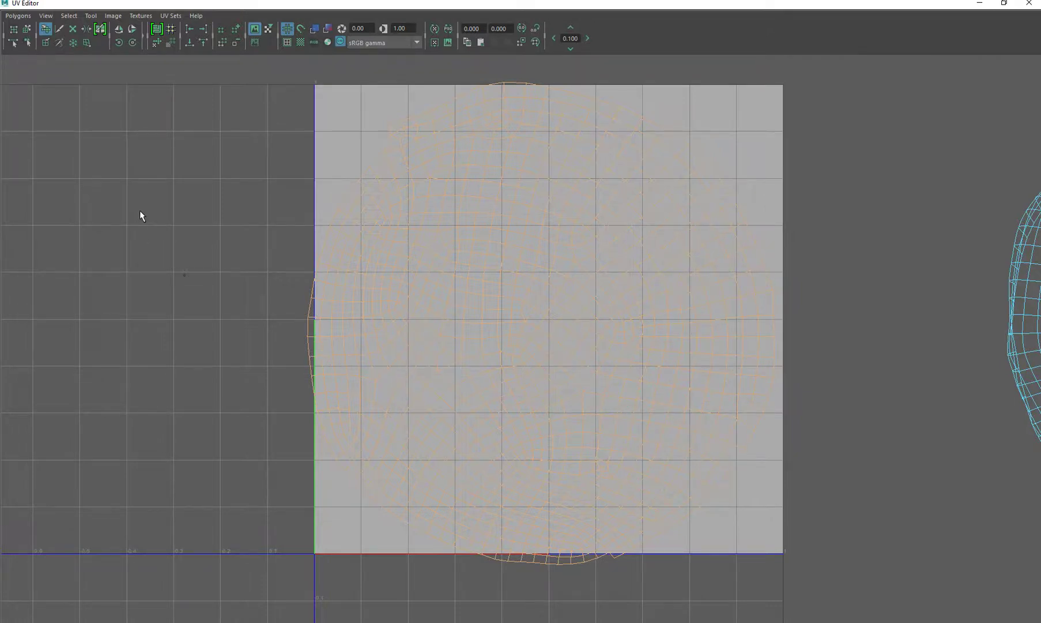
pyautogui.scroll(-2, 253, 323)
pyautogui.rightClick(489, 273)
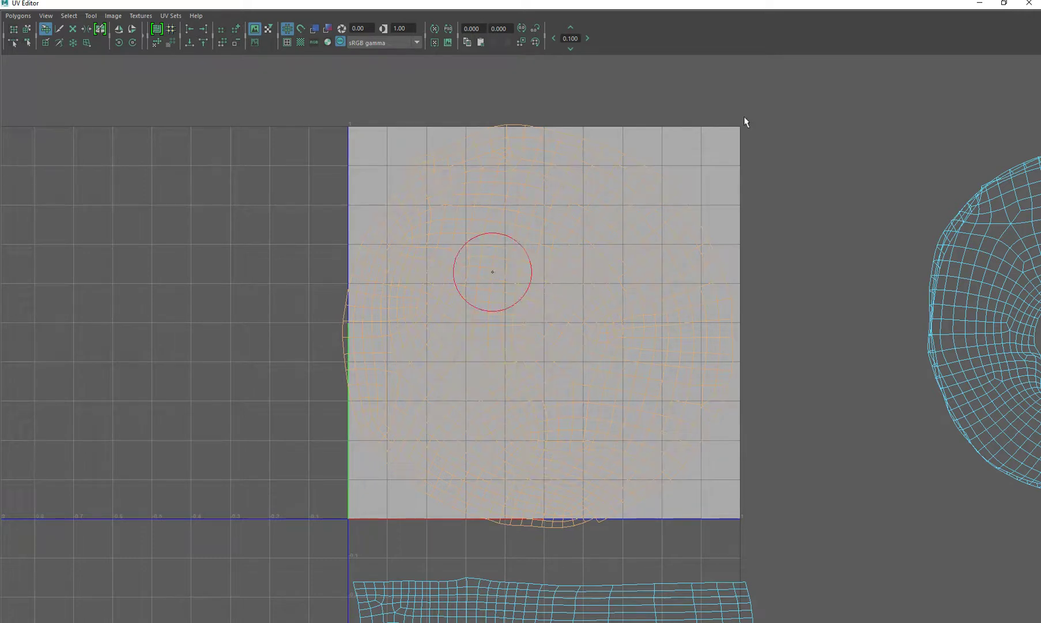
# Restore the UV Editor size and scale the cap shell down to about a quarter.
pyautogui.click(1004, 3)
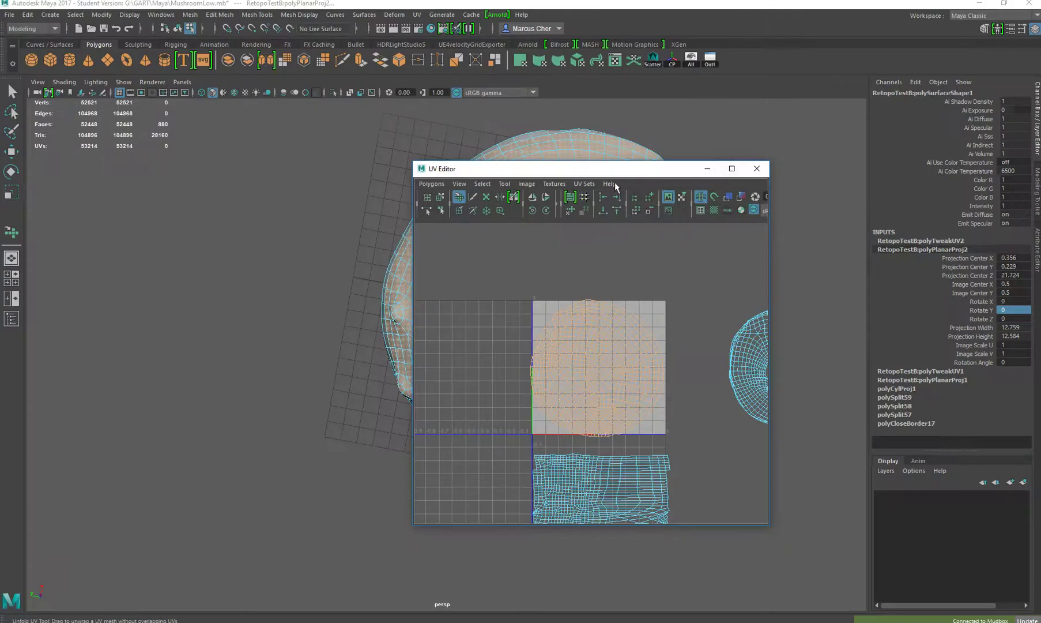
pyautogui.moveTo(609, 173); pyautogui.dragTo(358, 175)
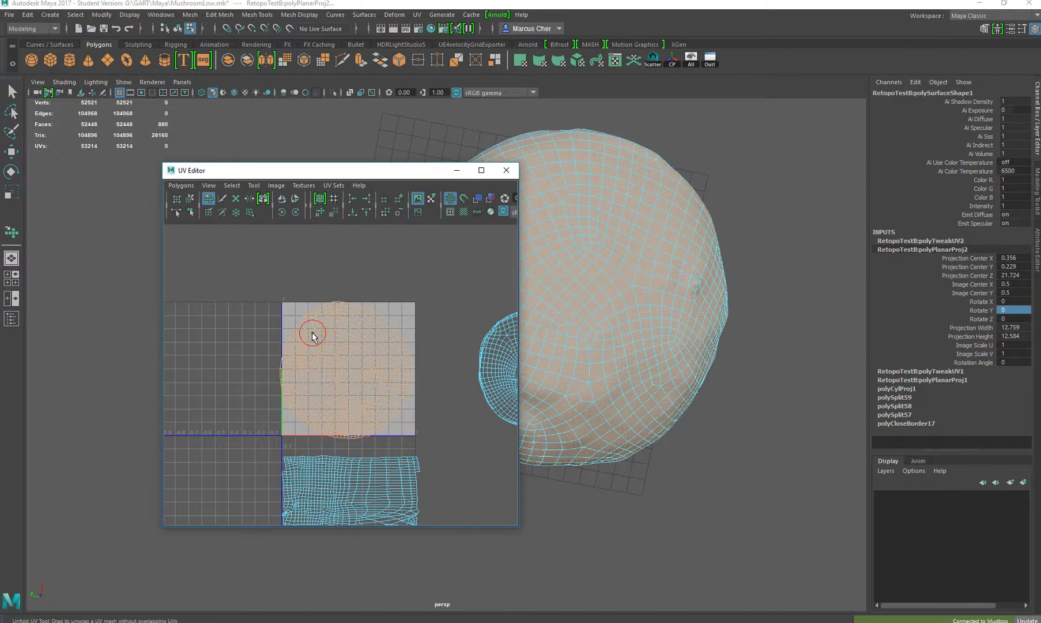
pyautogui.press('w')
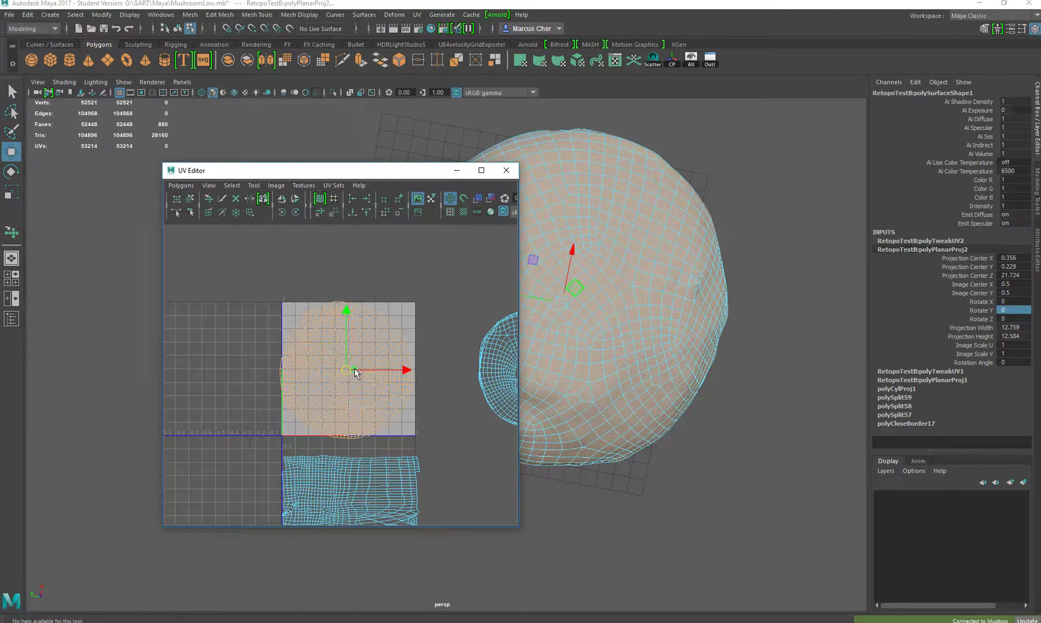
pyautogui.press('e')
pyautogui.press('r')
pyautogui.moveTo(337, 373); pyautogui.dragTo(315, 332)
pyautogui.press('w')
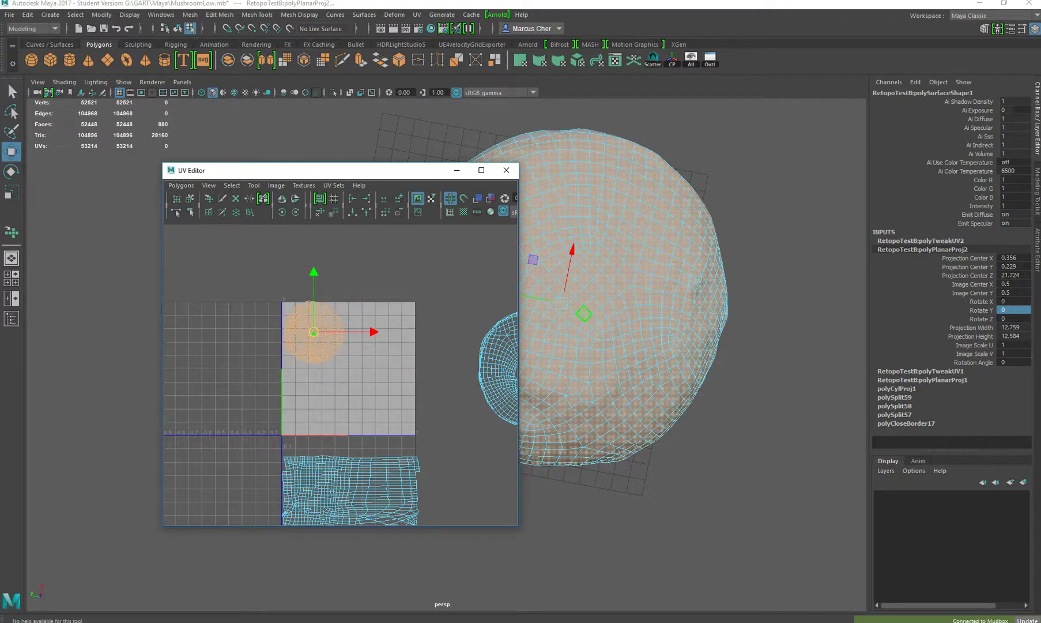